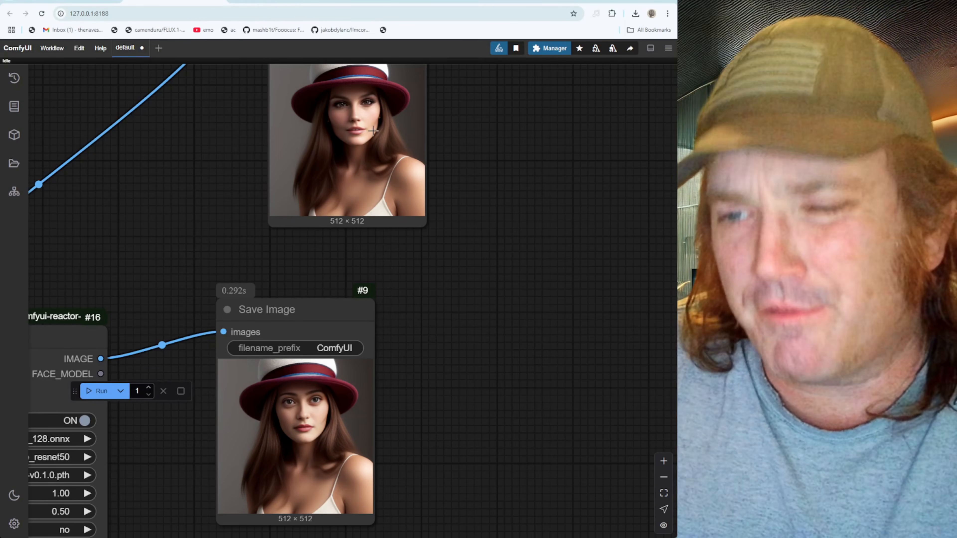
- Search the Custom Nodes Manager for "reactor", then return to the ComfyUI Manager menu
left_click(550, 49)
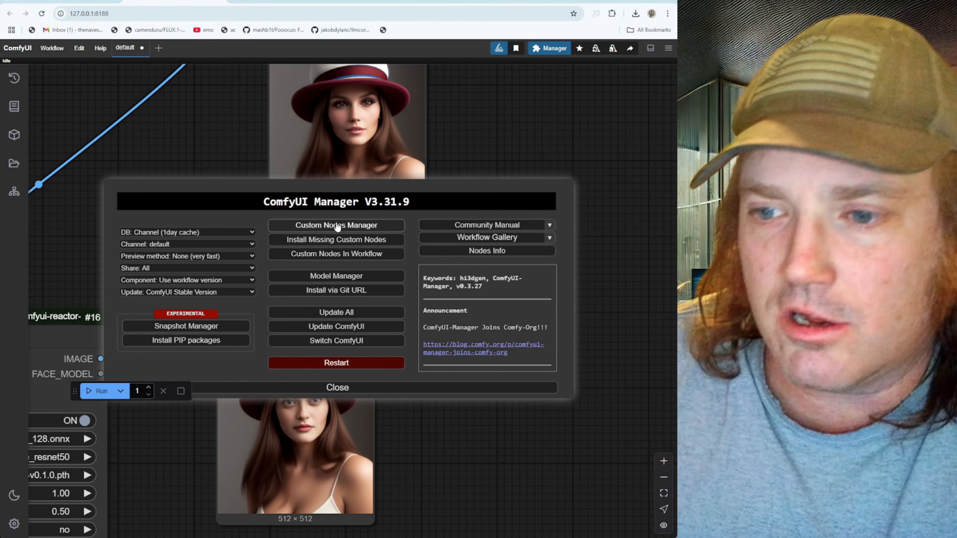
left_click(337, 226)
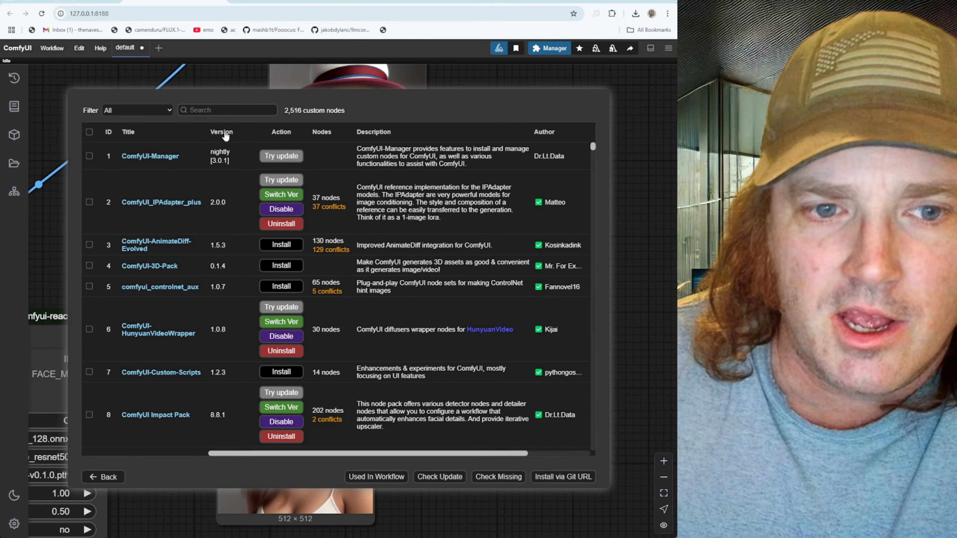
left_click(211, 110)
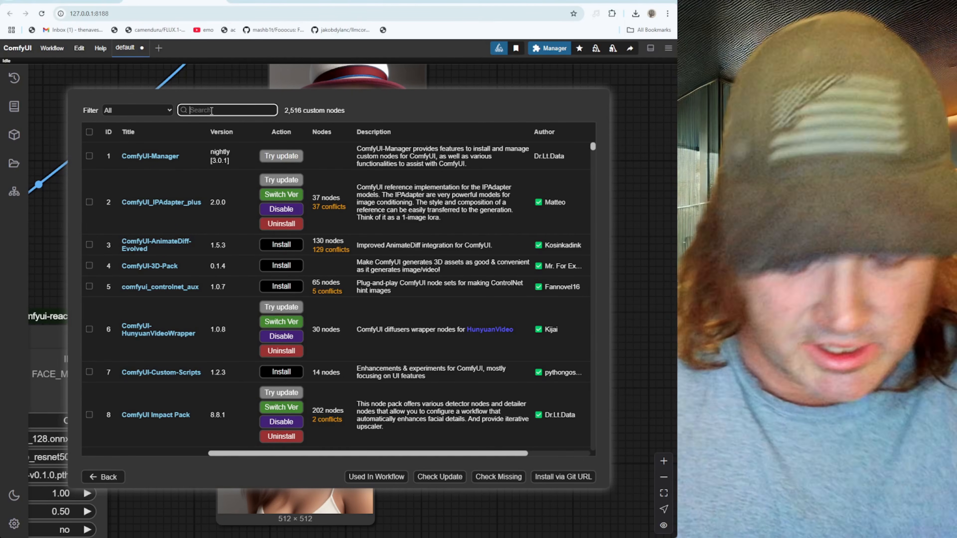
type("reactor")
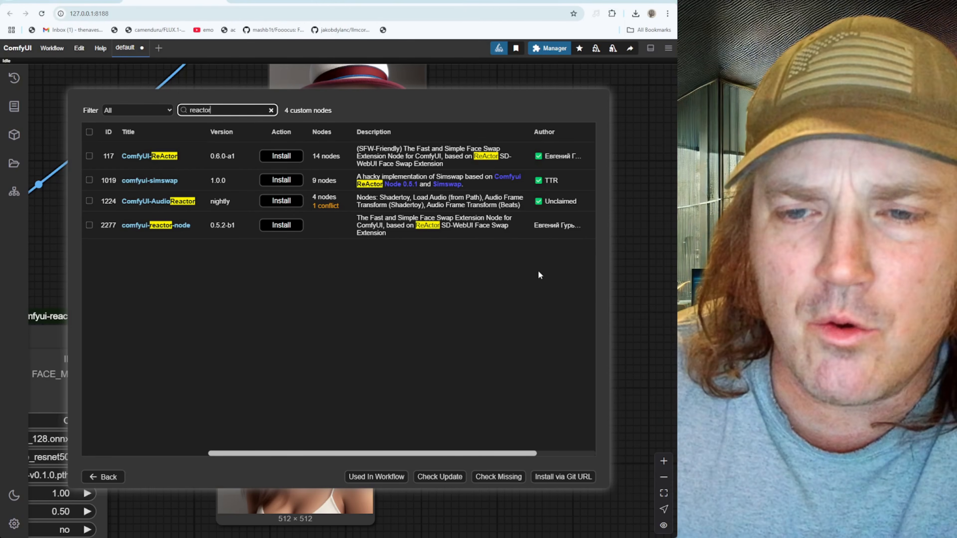
left_click(104, 478)
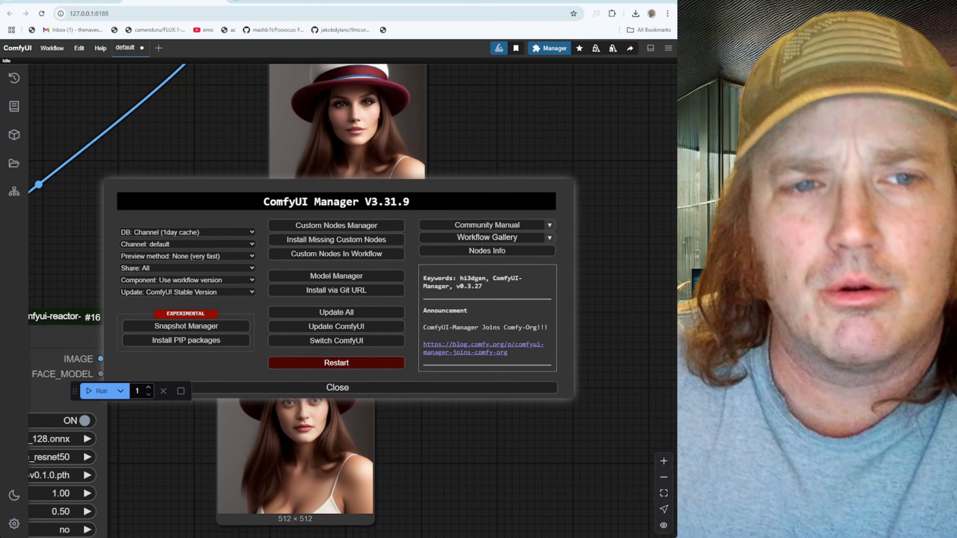
- Search Google for "reactor codeberg" in a new browser tab and open the comfyui-reactor-node repository result
key("ctrl+t")
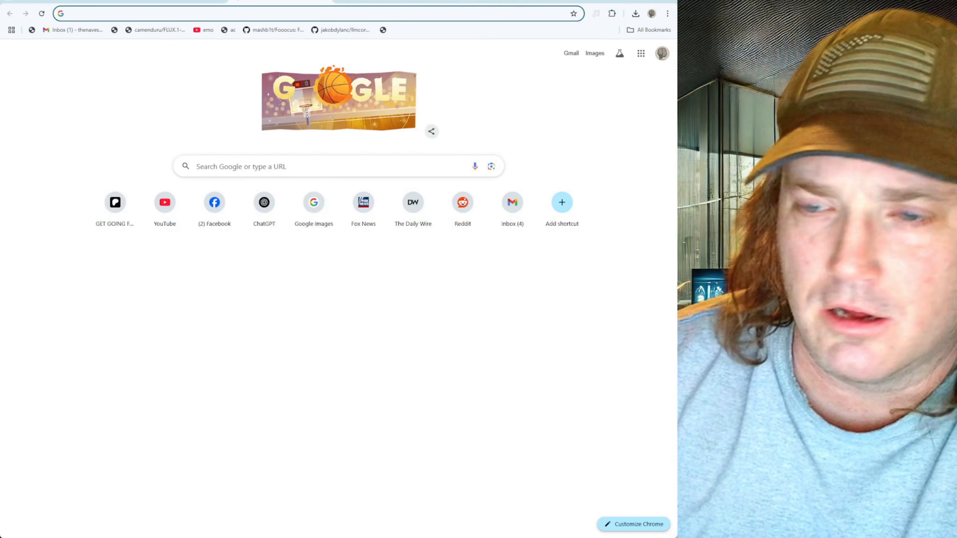
left_click(230, 167)
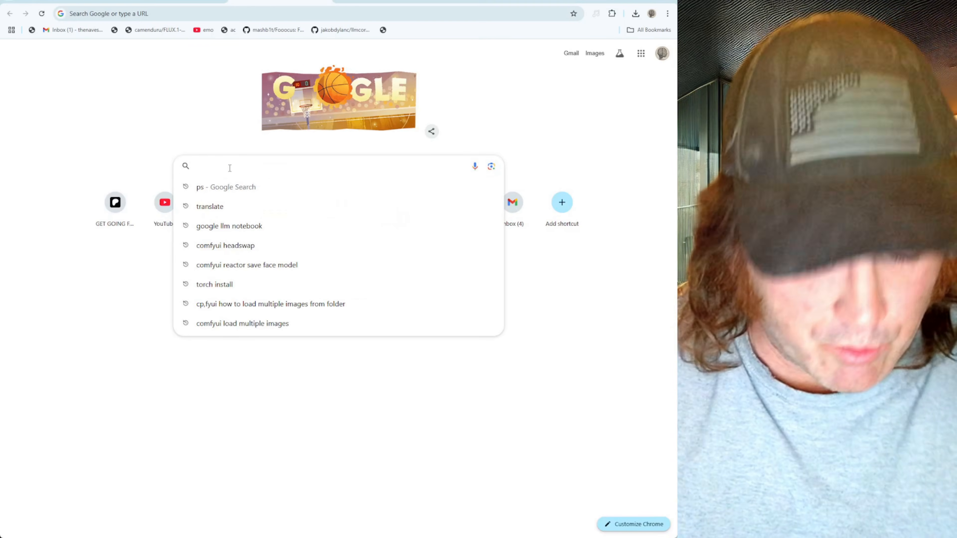
type("reactor ")
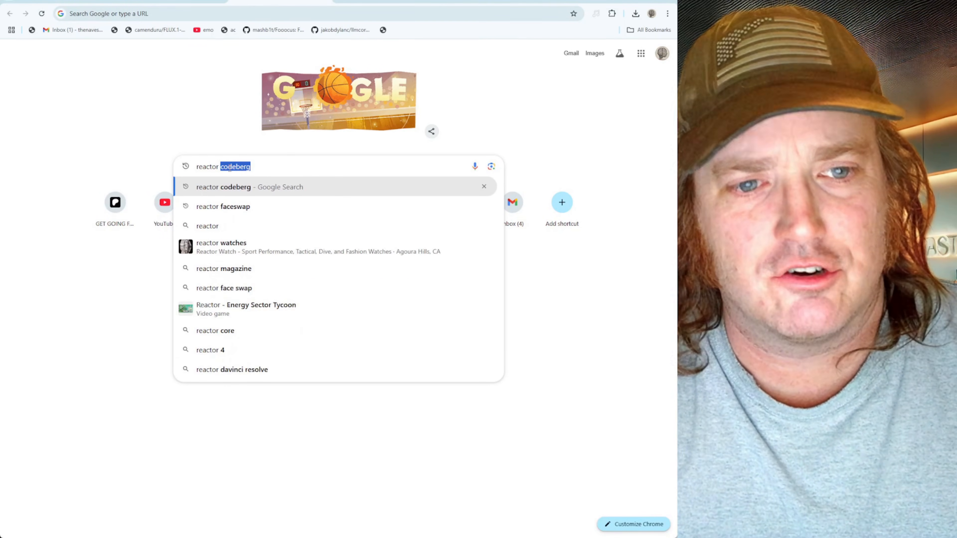
type("codeber")
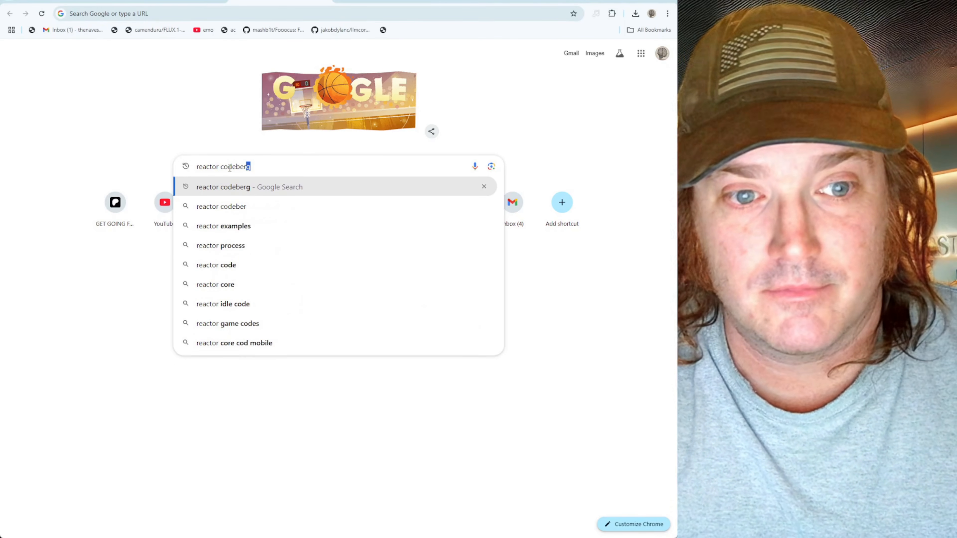
type("g")
key("Return")
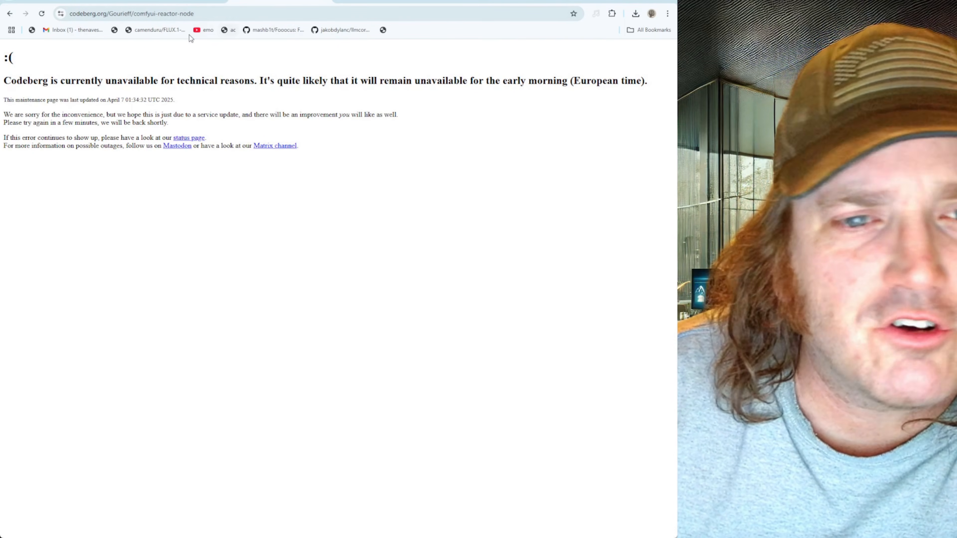
- Retry the comfyui-reactor-node links in the search results and copy the repository's base URL, without the src/branch/main/modules part
left_click(10, 14)
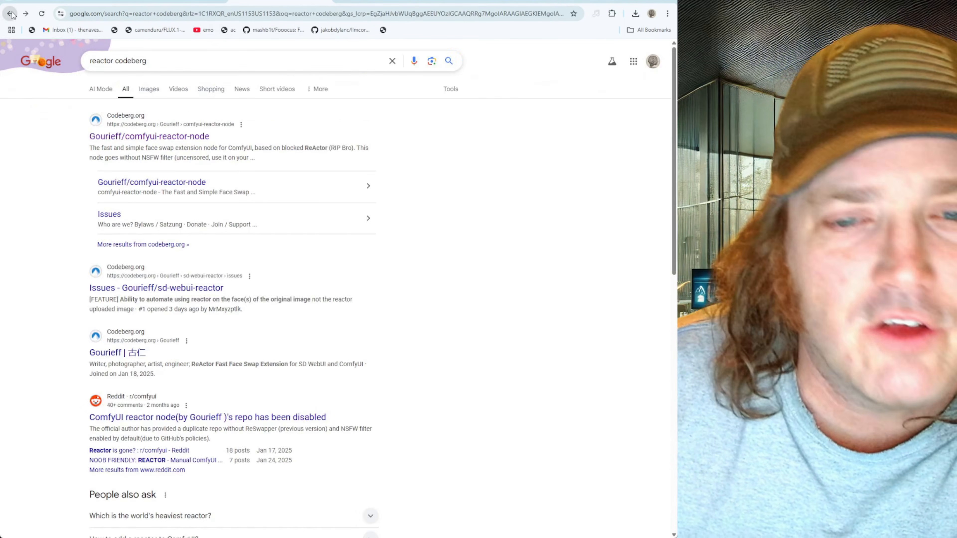
left_click(159, 144)
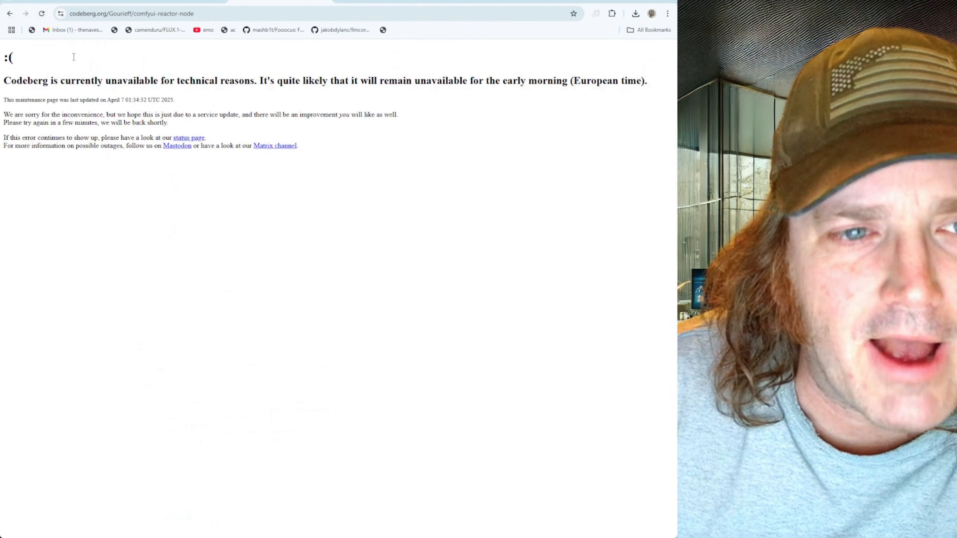
left_click(9, 14)
left_click(143, 183)
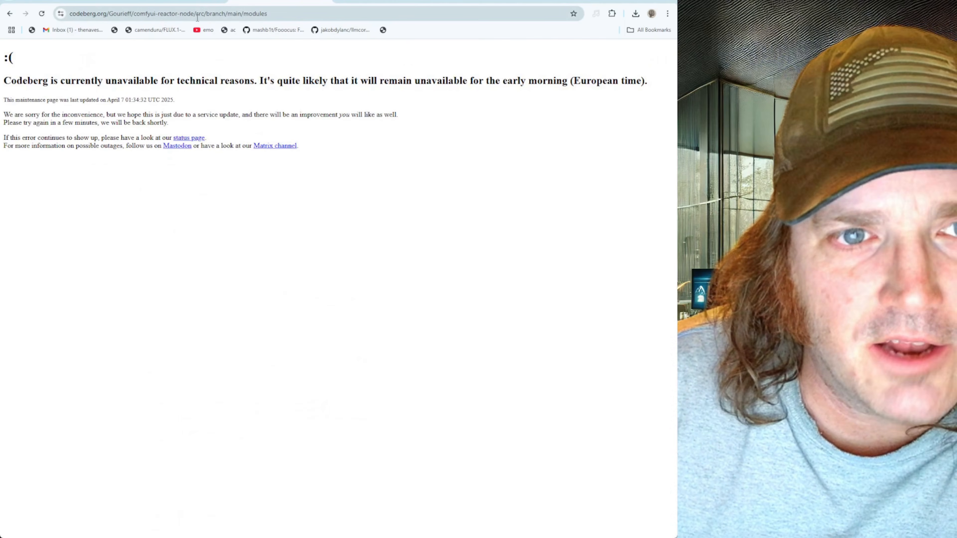
left_click_drag(196, 14, 64, 1)
key("ctrl+c")
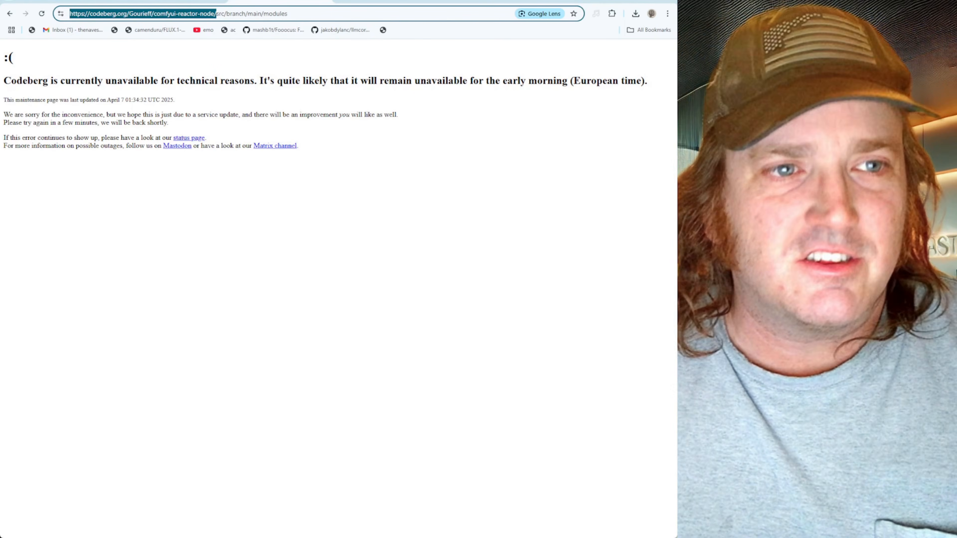
left_click(10, 14)
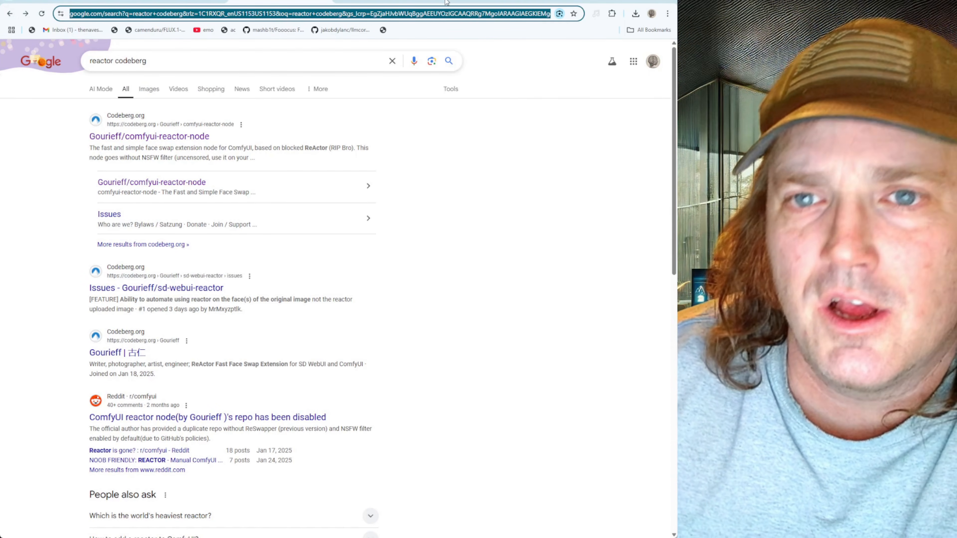
- Switch to File Explorer and open the custom_nodes folder within Image\ComfyUI\ComfyUI
left_click(170, 1)
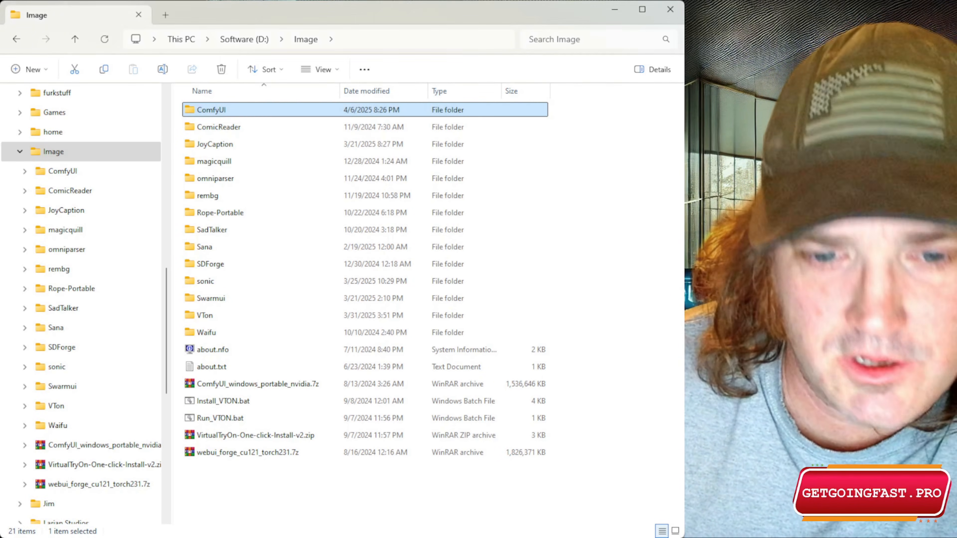
double_click(217, 113)
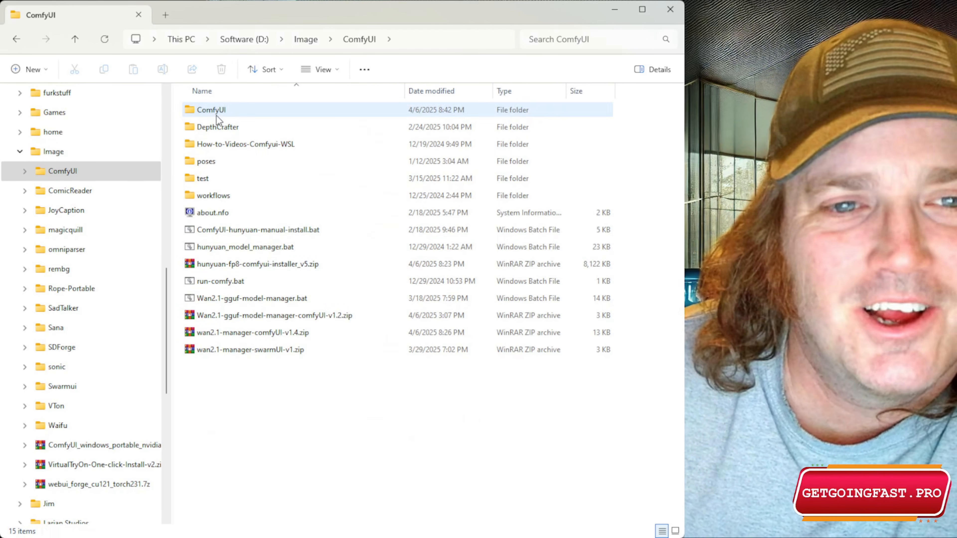
double_click(217, 113)
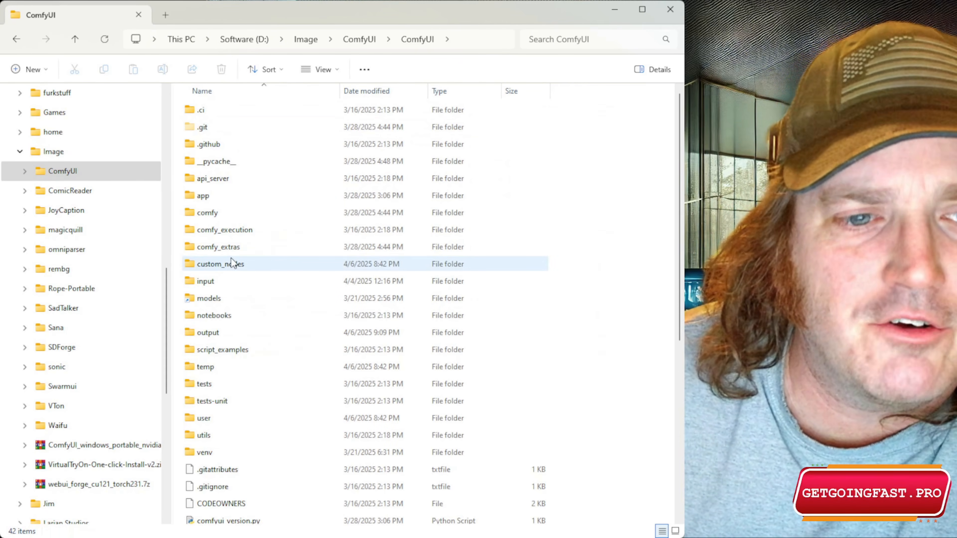
double_click(233, 263)
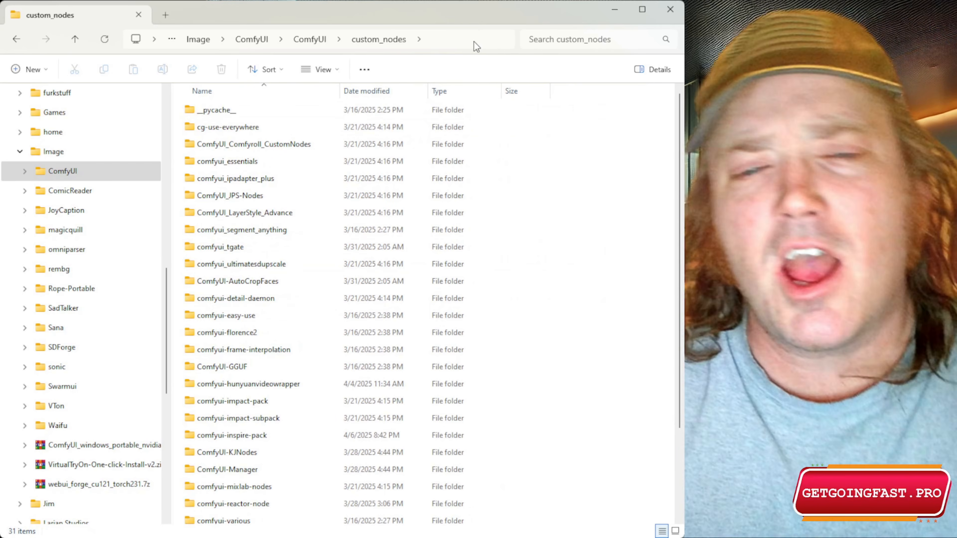
- Run git clone from the custom_nodes folder's path field with the copied comfyui-reactor-node repository URL
left_click(473, 39)
type("git cl")
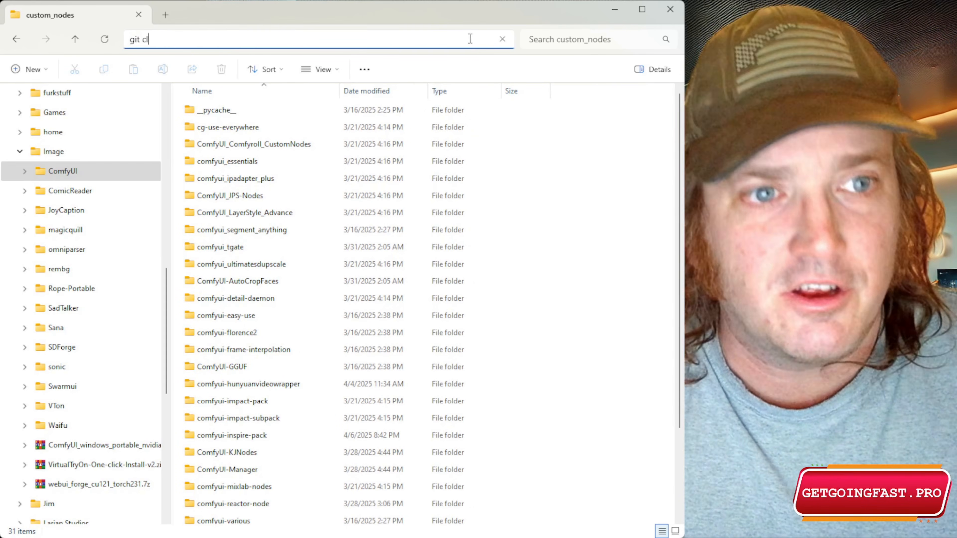
type("one")
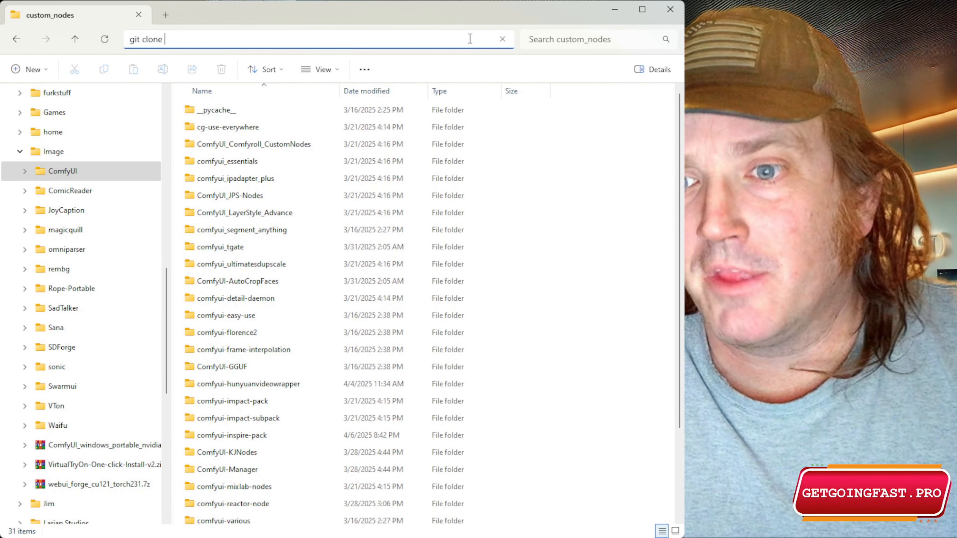
key("ctrl+v")
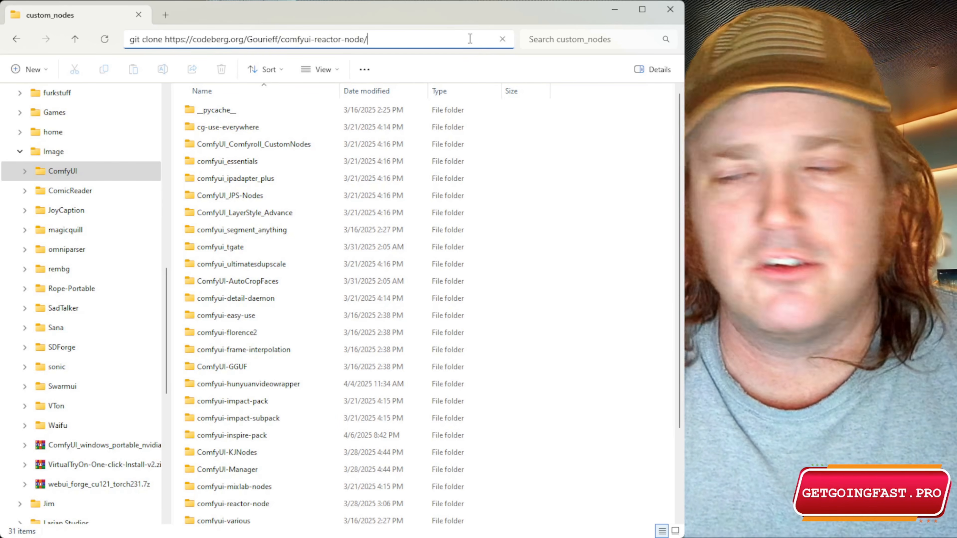
key("Return")
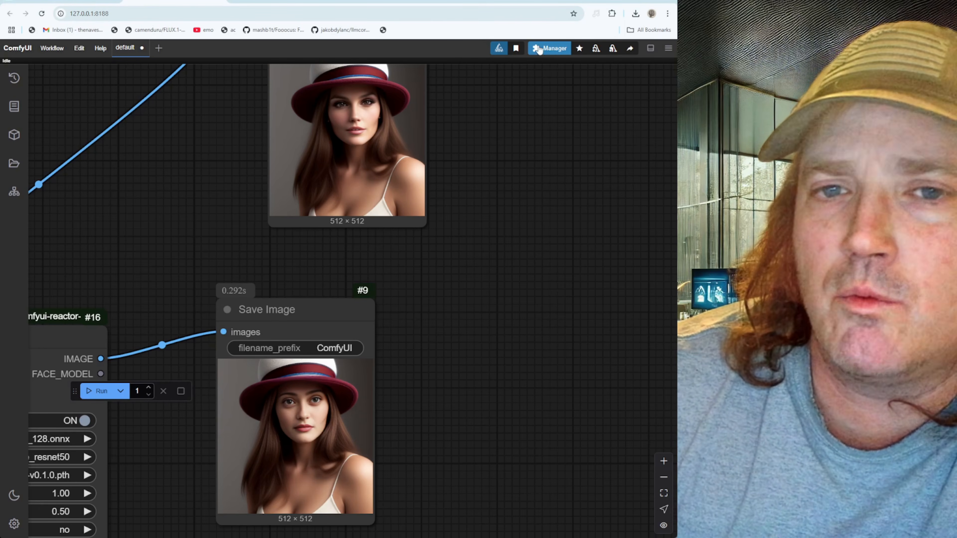
- Search ComfyUI's Custom Nodes Manager for "kj", mark the ComfyUI-KJNodes pack, and close the manager
left_click(541, 50)
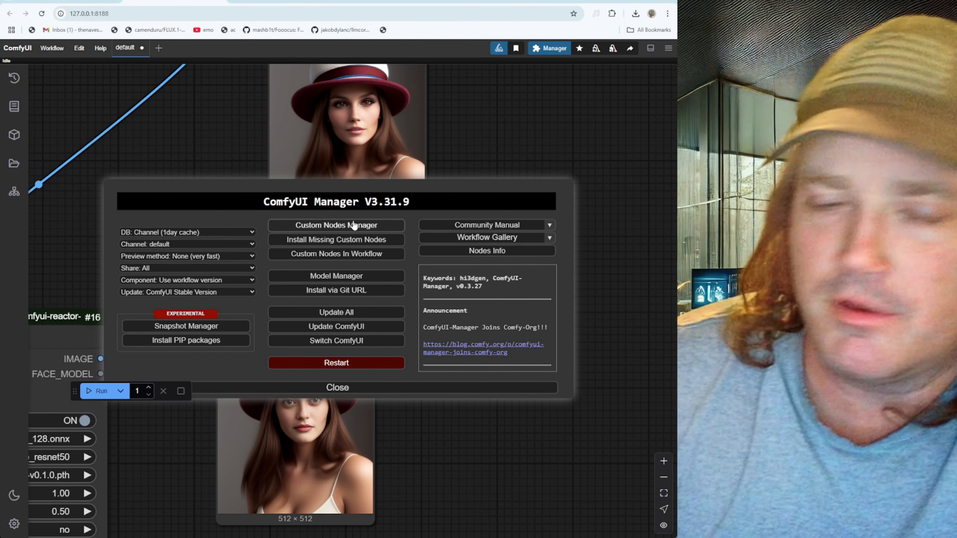
left_click(354, 225)
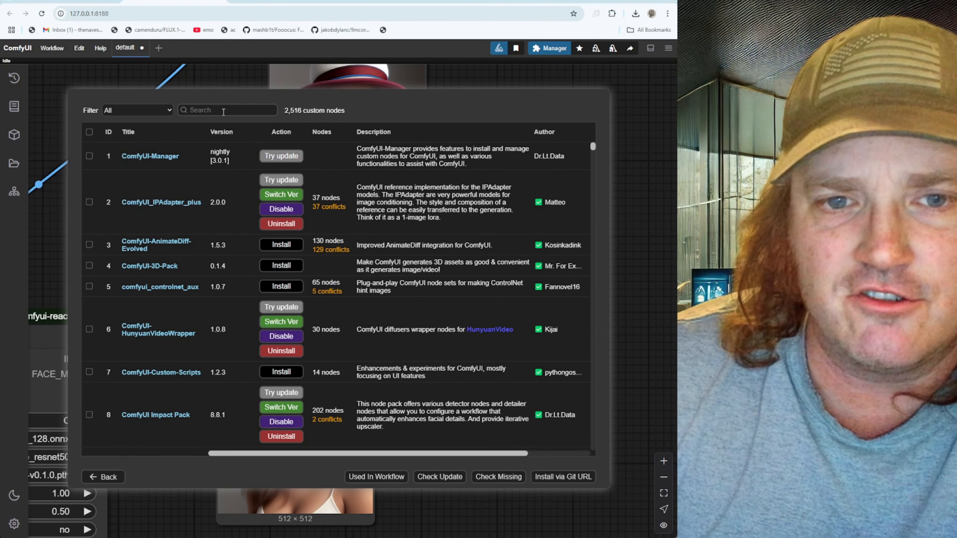
left_click(222, 111)
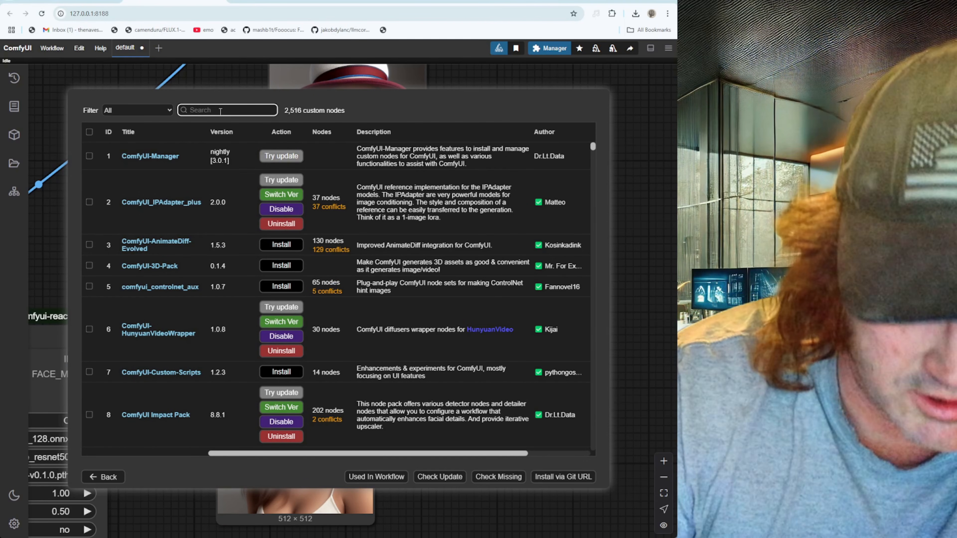
type("kj")
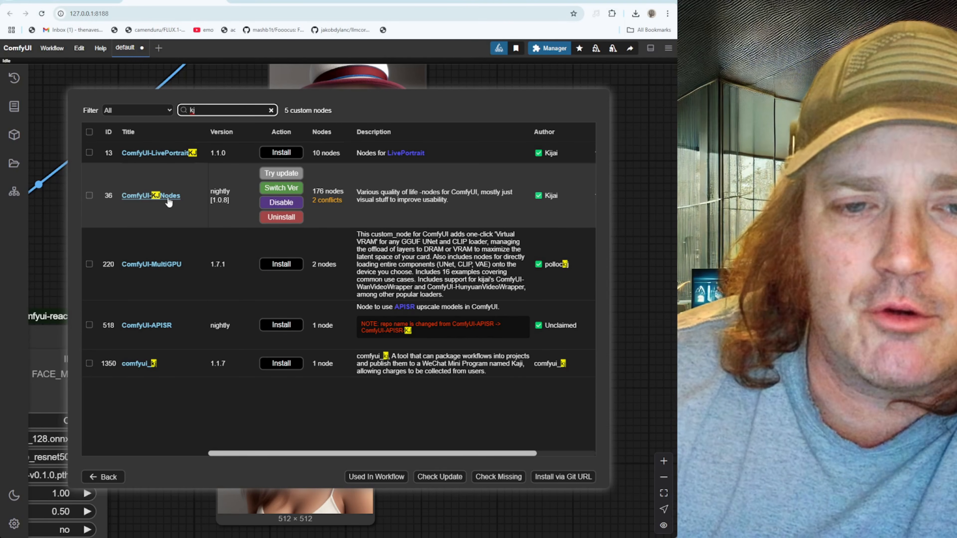
double_click(205, 111)
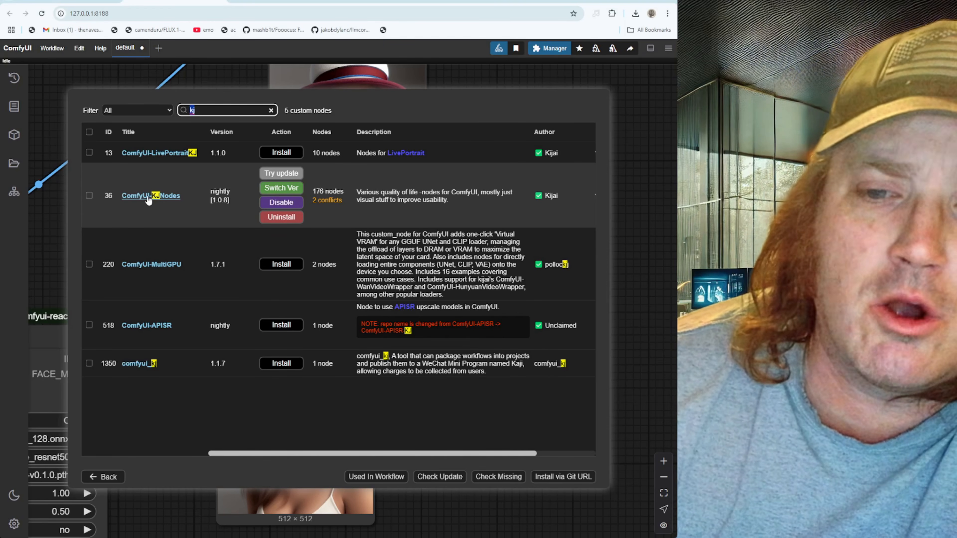
left_click(89, 195)
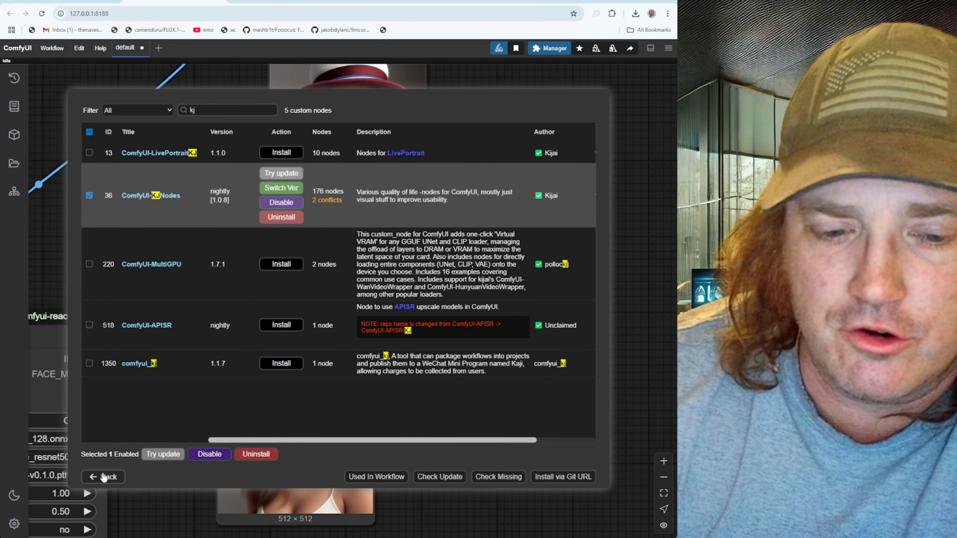
left_click(103, 477)
left_click(337, 387)
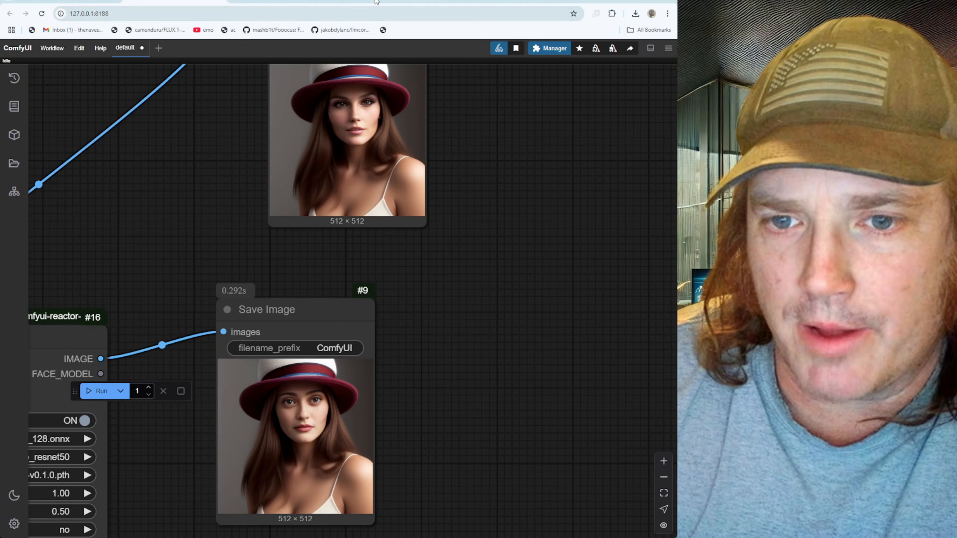
- Examine the workflow's nodes, from Load Images From Folder (KJ) through Build Blended Face Model to ReActor Fast Face Swap
scroll(217, 197, "down", 5)
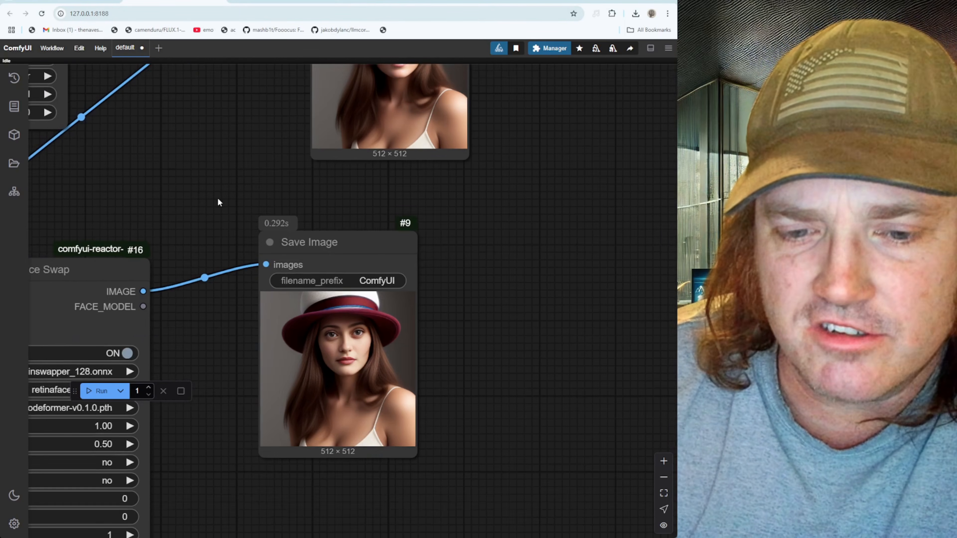
scroll(207, 231, "down", 2)
scroll(254, 356, "up", 2)
left_click_drag(254, 356, 596, 417)
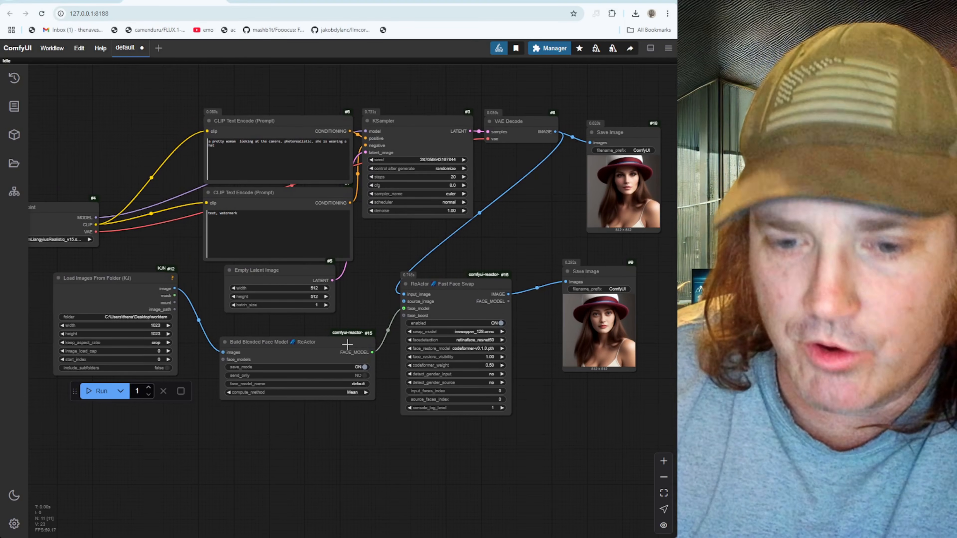
scroll(347, 344, "up", 3)
left_click_drag(284, 283, 285, 283)
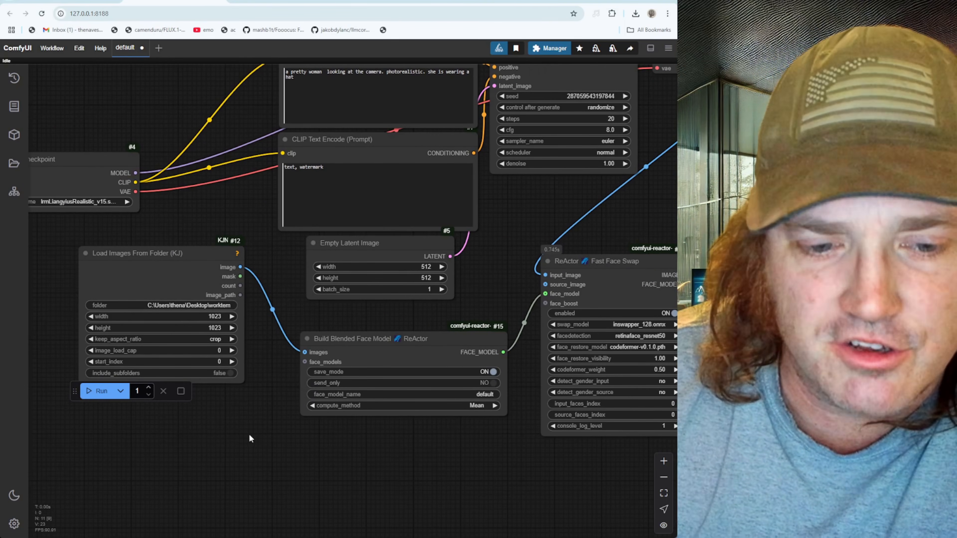
mouse_move(179, 256)
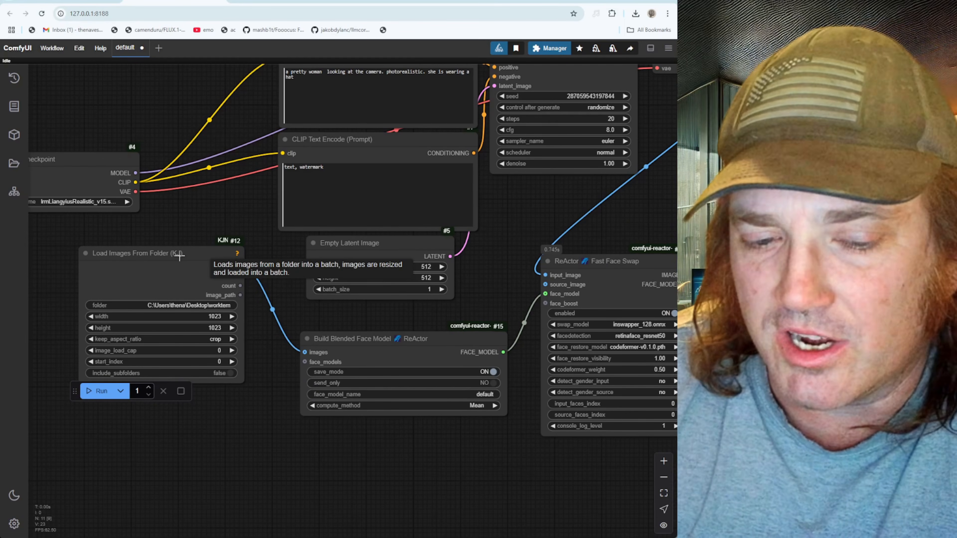
left_click_drag(209, 211, 215, 262)
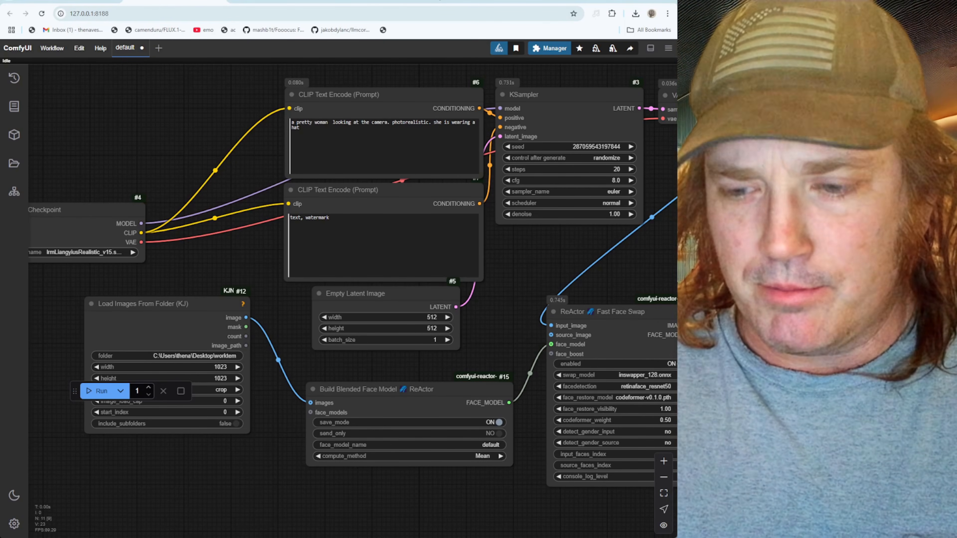
- Load the Image Generation template from the Basics workflow templates
scroll(505, 191, "down", 2)
left_click_drag(424, 421, 263, 460)
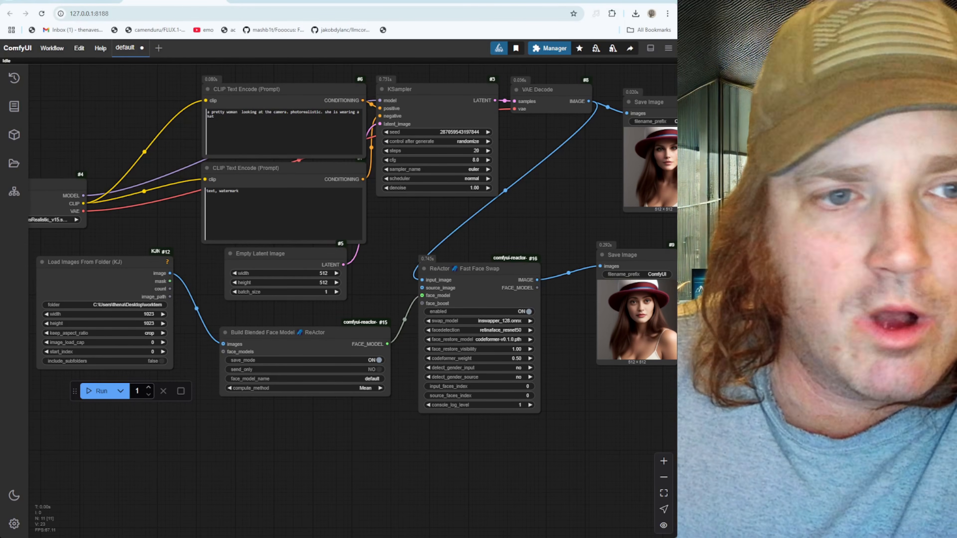
left_click(58, 50)
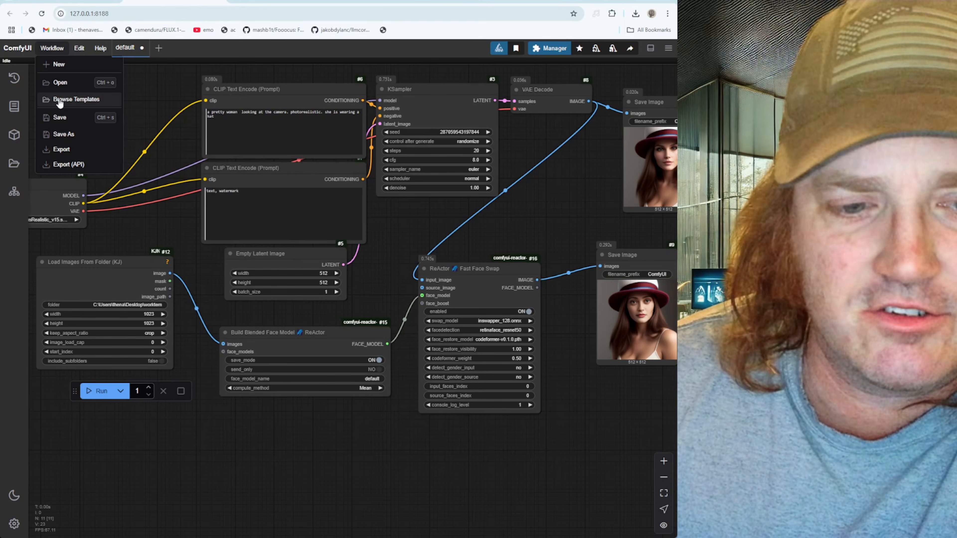
left_click(59, 100)
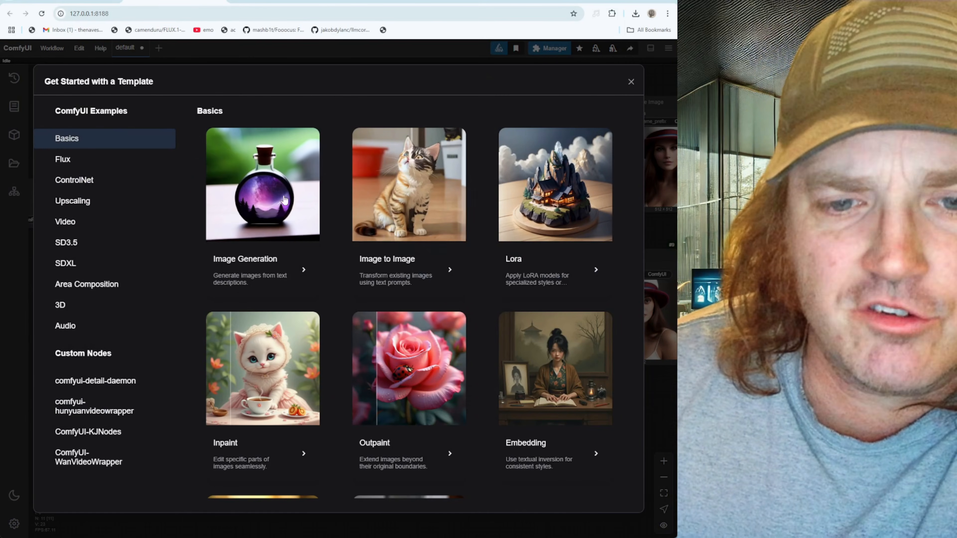
left_click(284, 198)
- Set the Load Checkpoint node's model to lrmLiangyiusRealistic_v15.safetensors
scroll(331, 434, "up", 10)
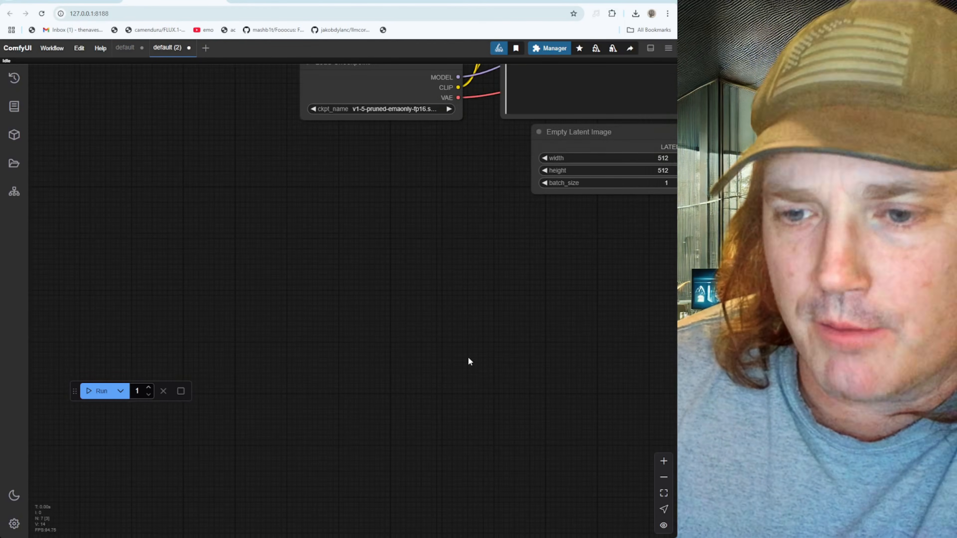
left_click_drag(486, 355, 303, 469)
left_click_drag(290, 312, 217, 374)
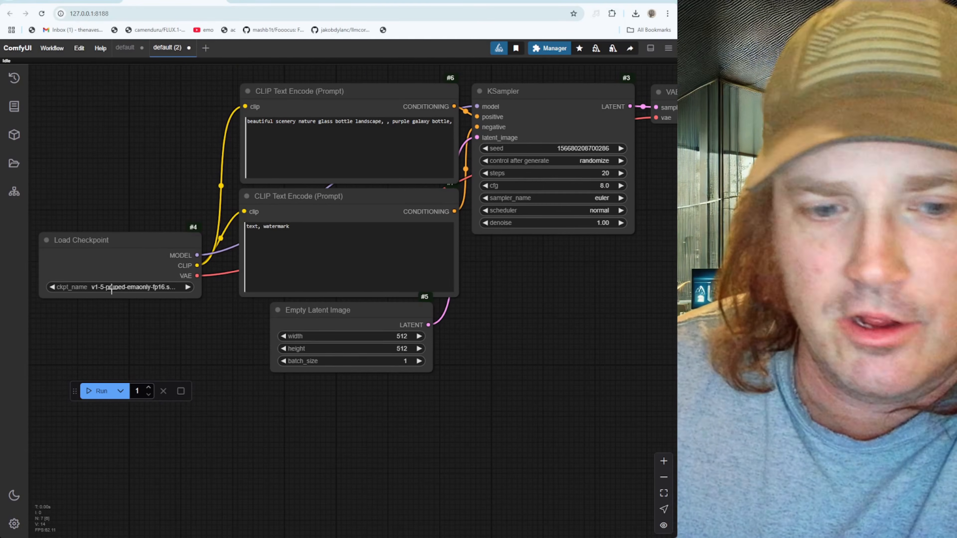
left_click(122, 287)
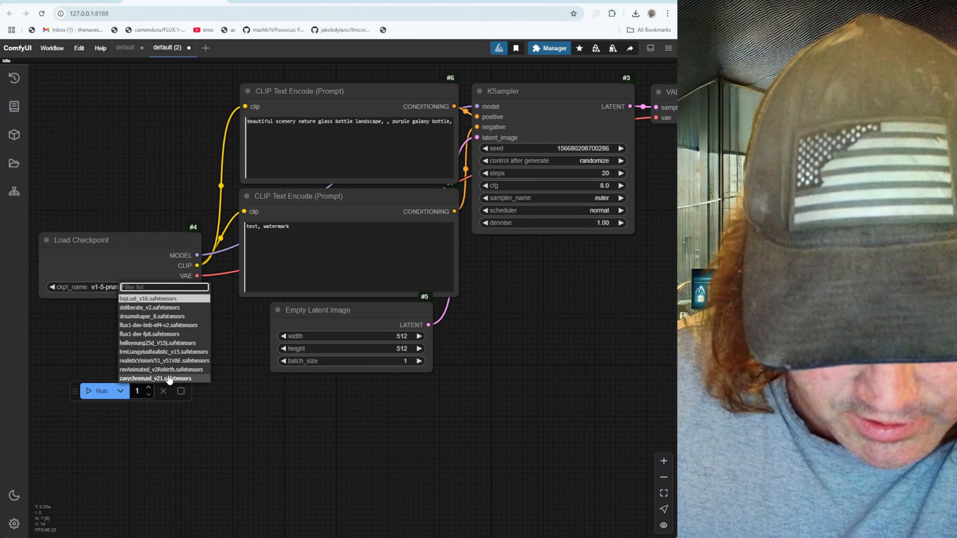
left_click(164, 352)
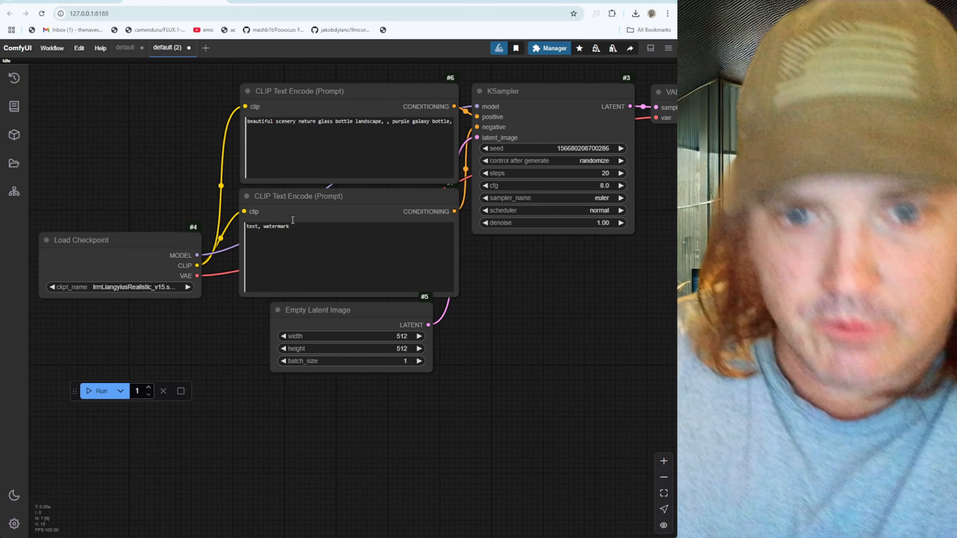
- Replace the positive prompt with "a beautiful woman wearing a twirly helicopter hat" and run the workflow
left_click(310, 138)
key("ctrl+a")
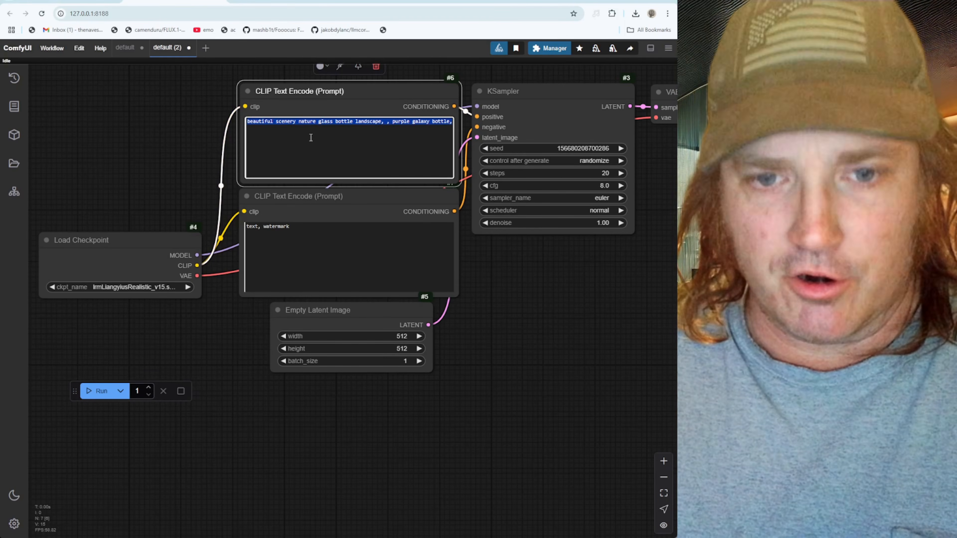
type("a")
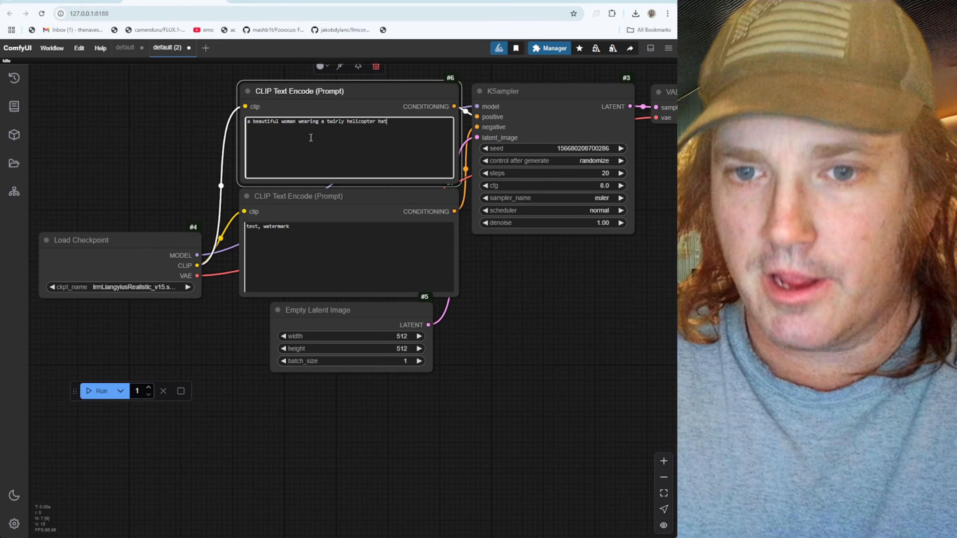
key("ctrl+Return")
scroll(377, 347, "down", 1)
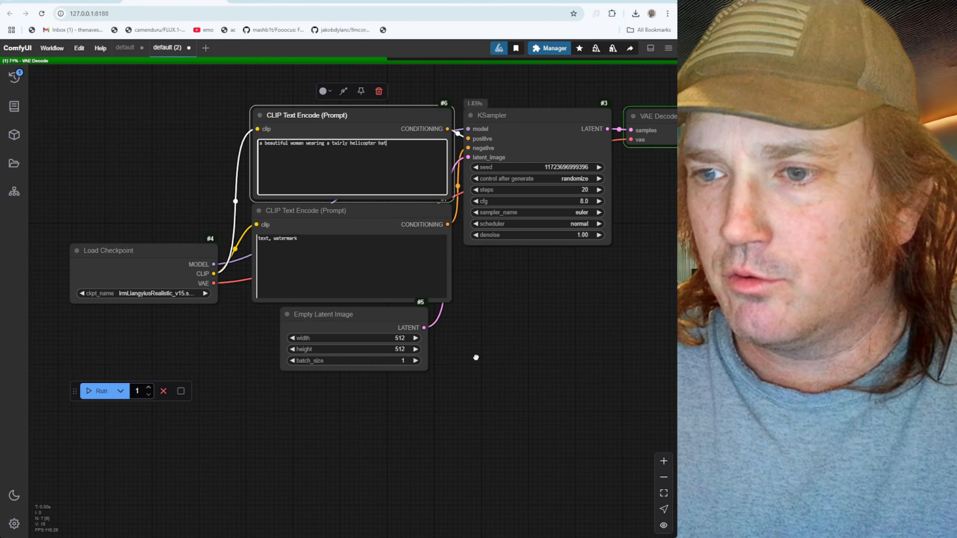
left_click_drag(475, 357, 107, 436)
scroll(338, 446, "up", 1)
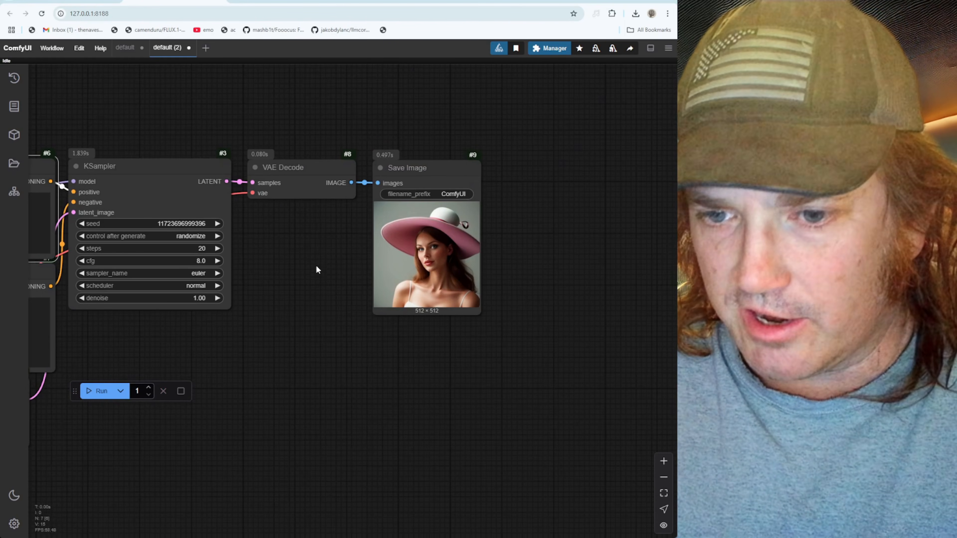
- Run the workflow again with a randomized seed to generate another image
left_click_drag(317, 269, 342, 388)
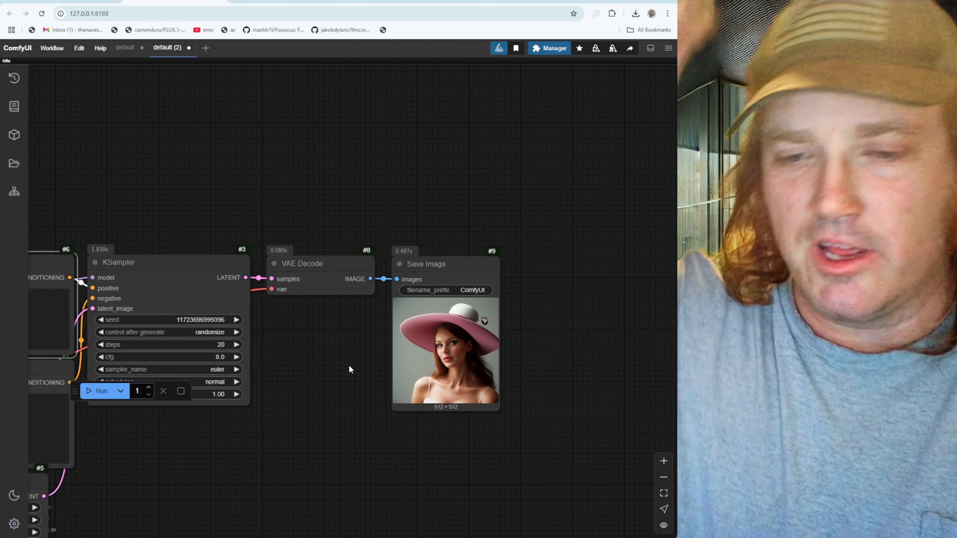
left_click_drag(326, 446, 323, 342)
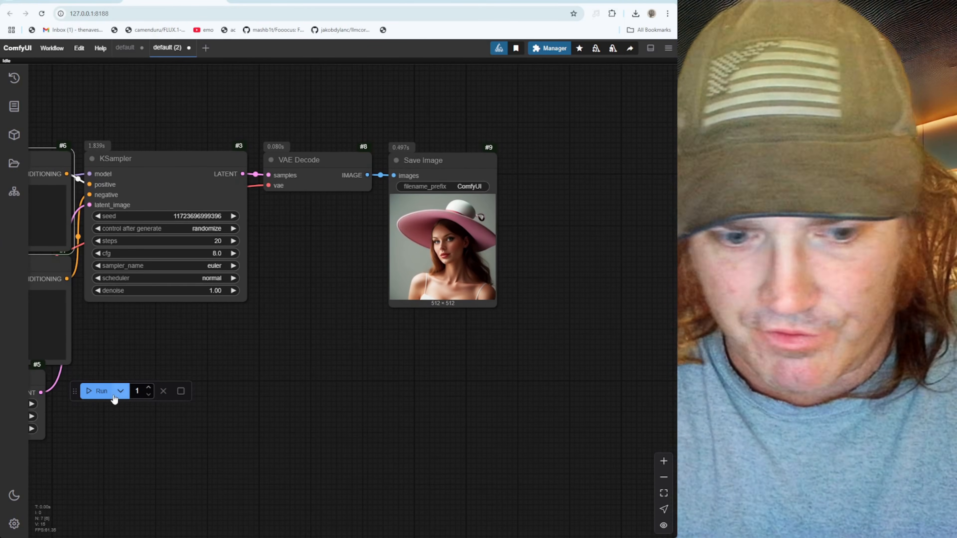
left_click(102, 391)
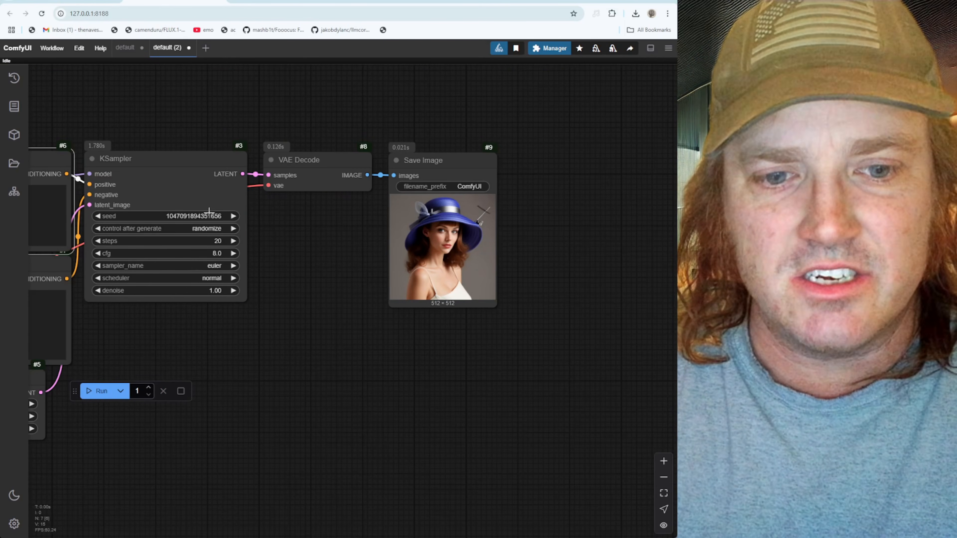
- Set the KSampler's control after generate to fixed and rerun the workflow
left_click(203, 229)
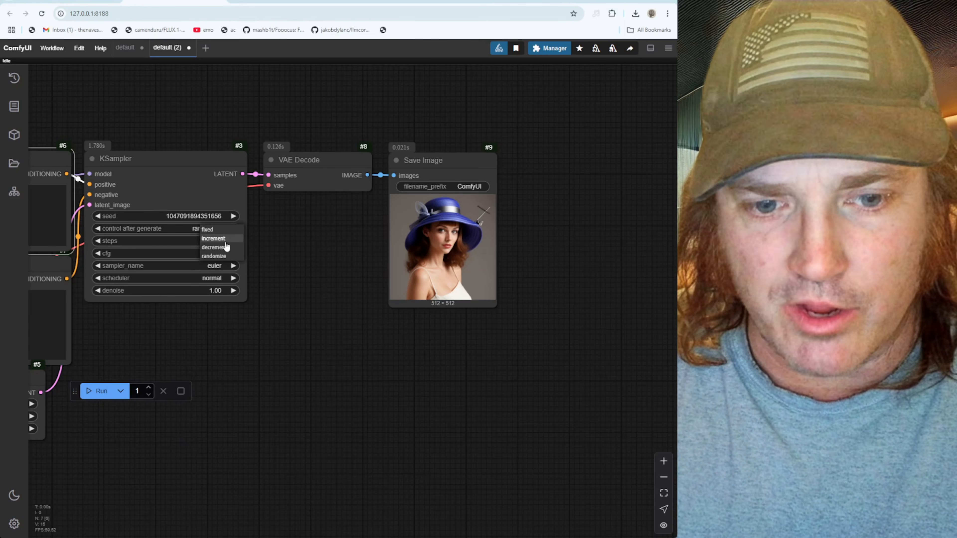
left_click(216, 230)
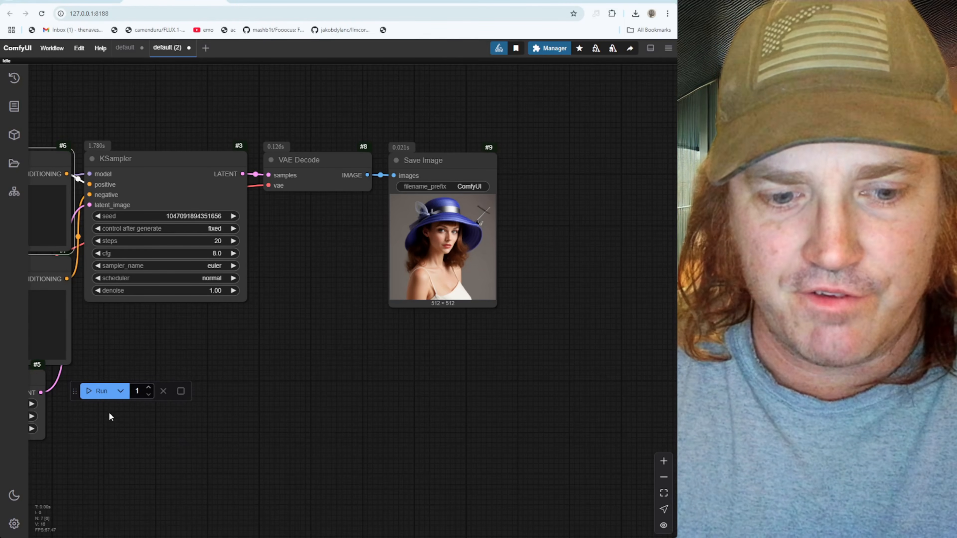
left_click(101, 391)
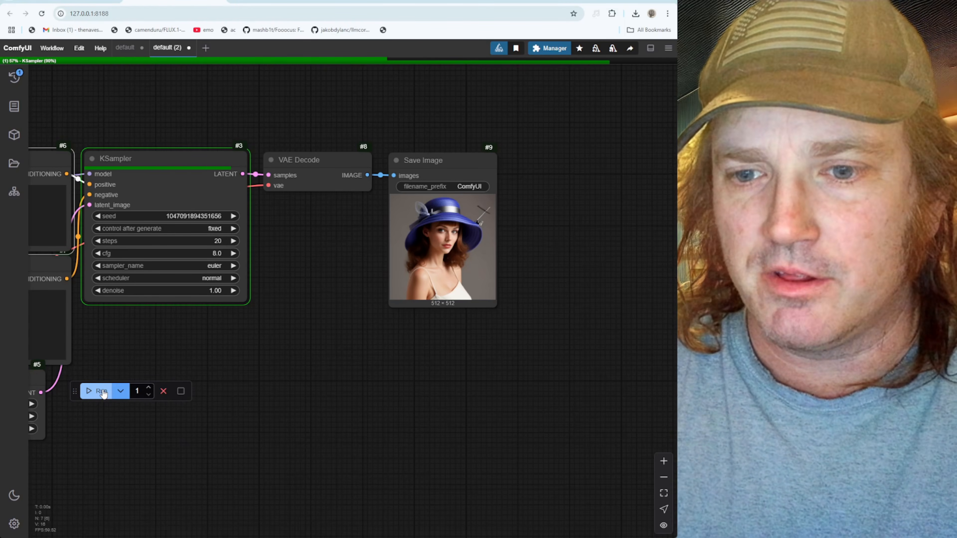
left_click(102, 391)
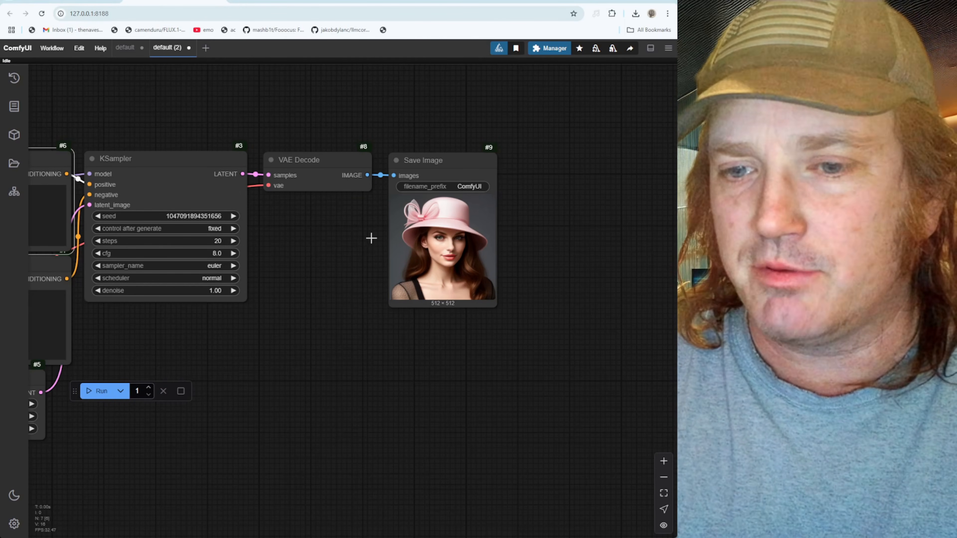
- Set the KSampler's control after generate to increment and generate an image
left_click(209, 228)
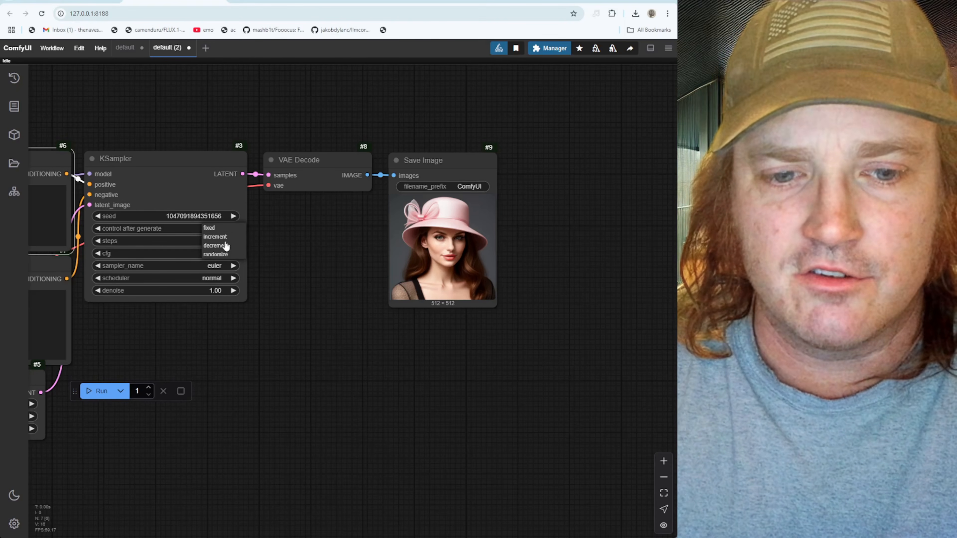
left_click(215, 236)
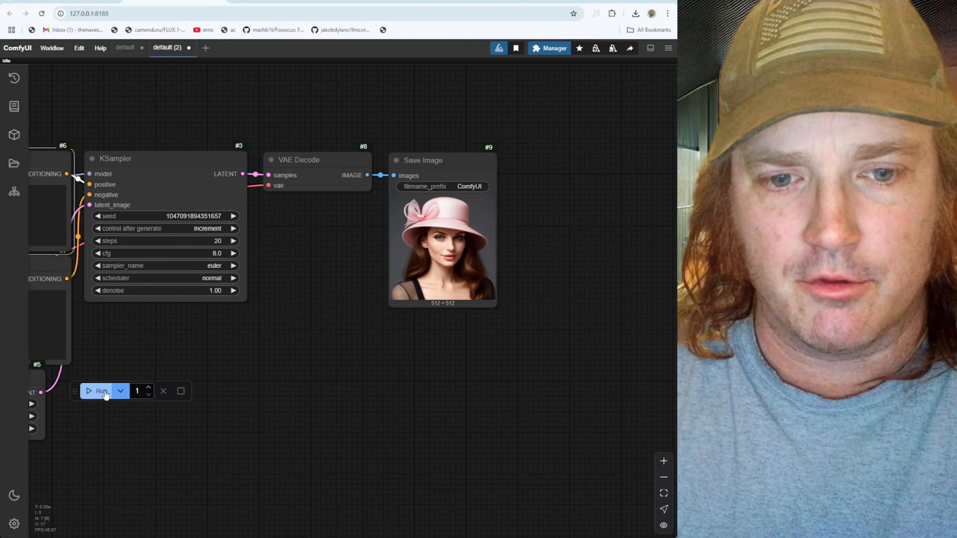
left_click(105, 393)
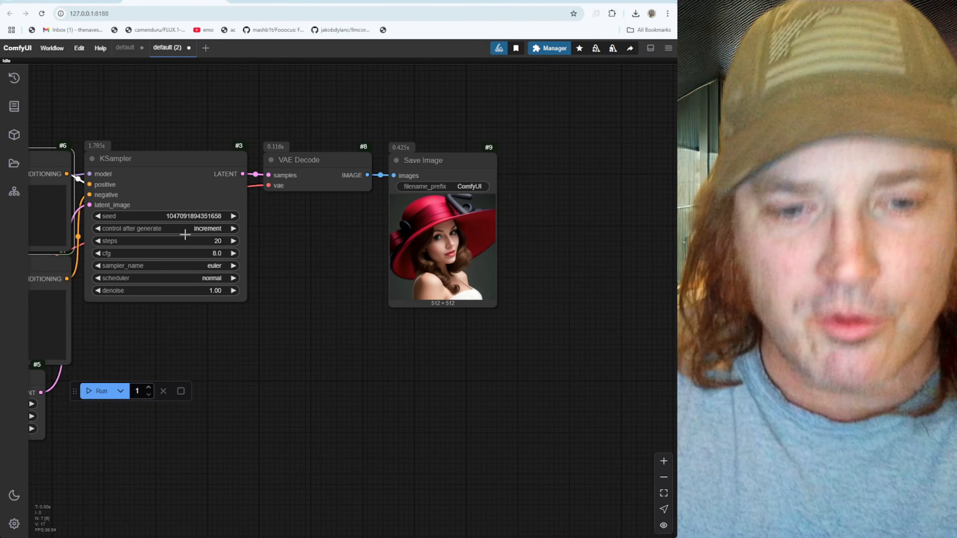
- Set the KSampler's control after generate back to randomize
left_click(215, 231)
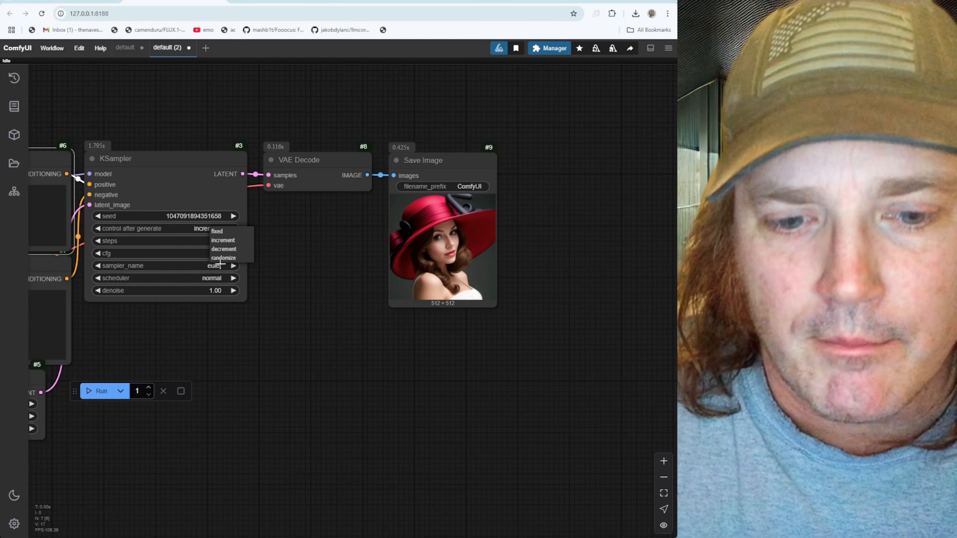
left_click(223, 258)
left_click_drag(352, 390, 591, 325)
scroll(369, 436, "down", 3)
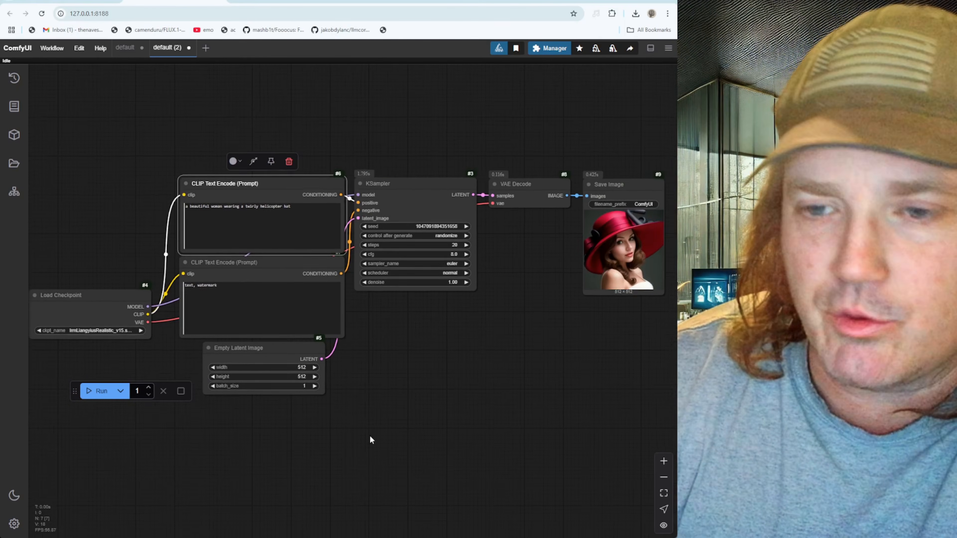
- Move the floating Run toolbar up to the level of the positive prompt node, clearing the space beneath the workflow
left_click_drag(397, 442, 432, 431)
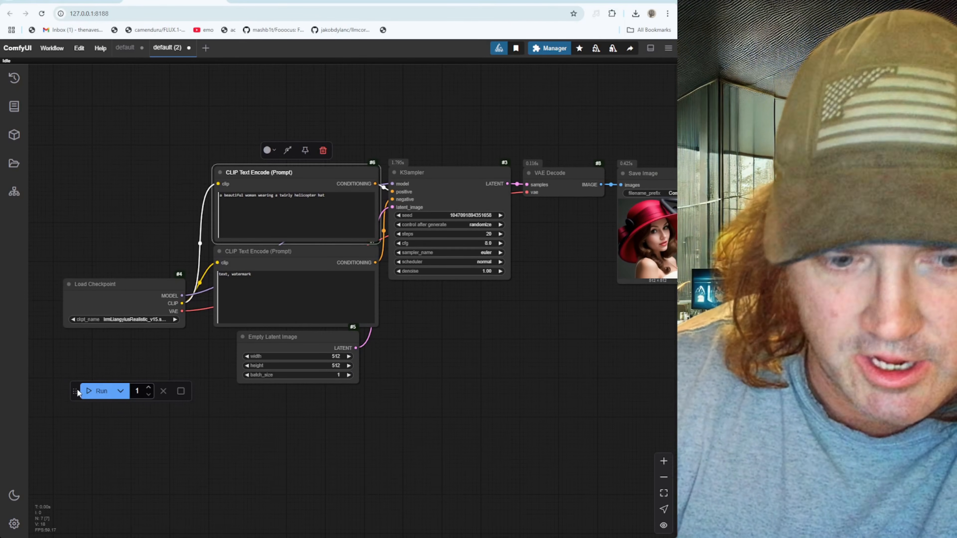
left_click_drag(77, 392, 76, 130)
left_click_drag(470, 463, 429, 448)
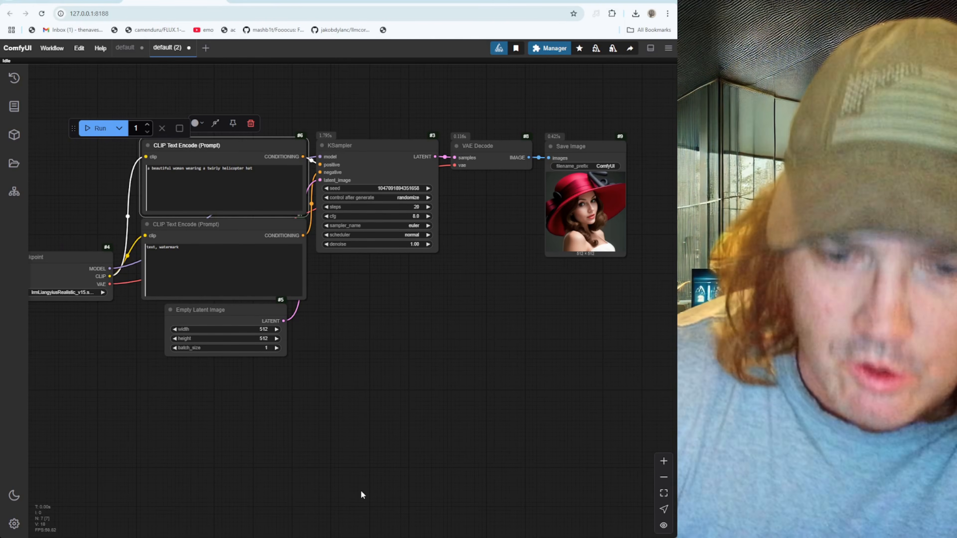
left_click_drag(316, 447, 342, 433)
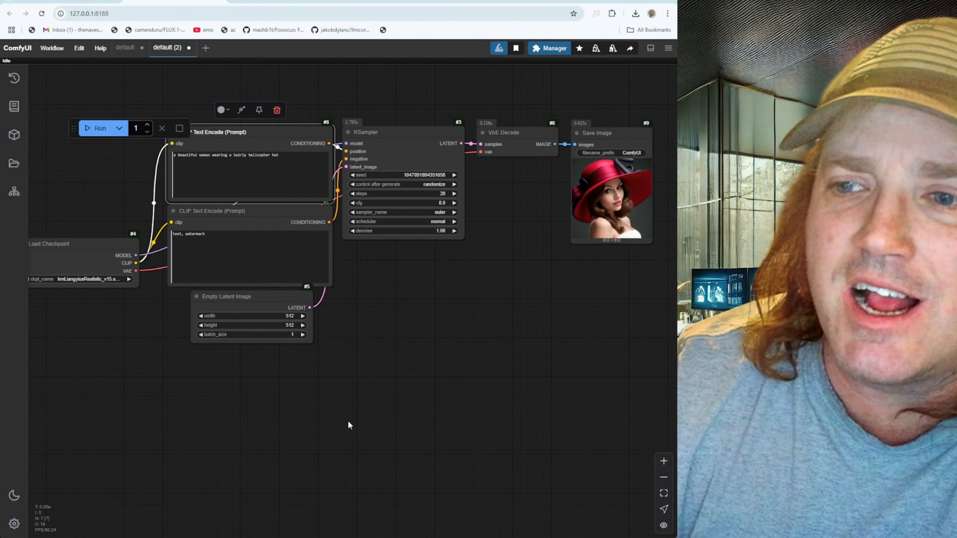
left_click_drag(347, 425, 337, 421)
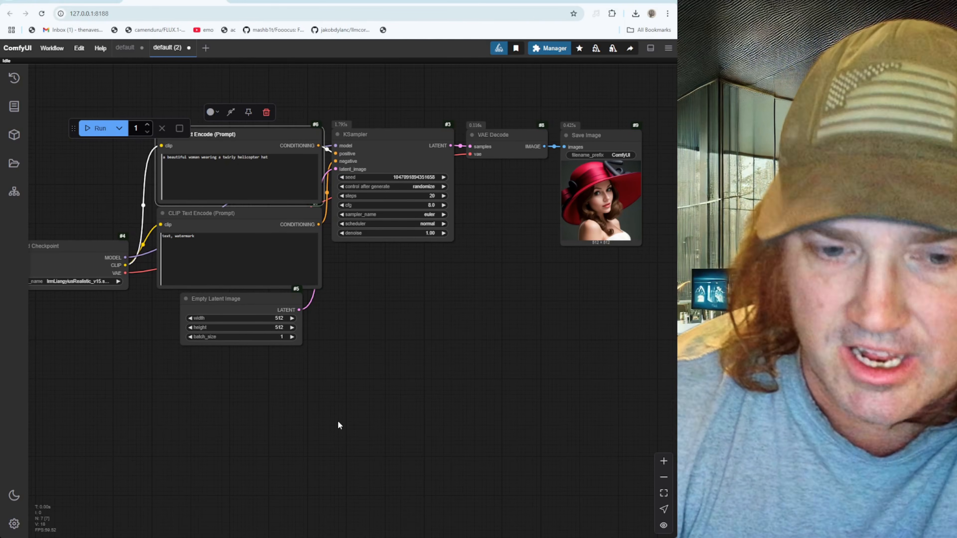
left_click_drag(146, 371, 185, 362)
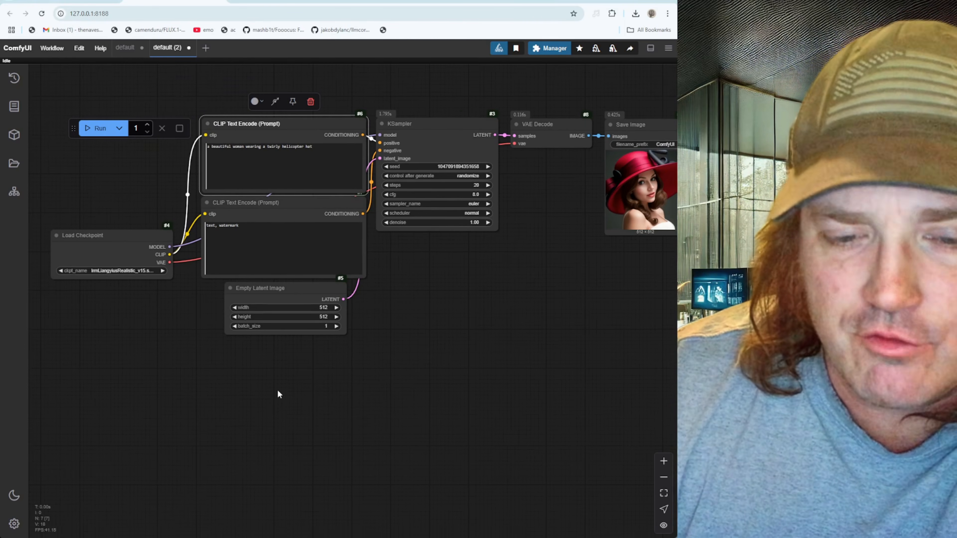
- Add a KJNodes Load Images From Folder (KJ) node and place it below the Load Checkpoint node
right_click(280, 392)
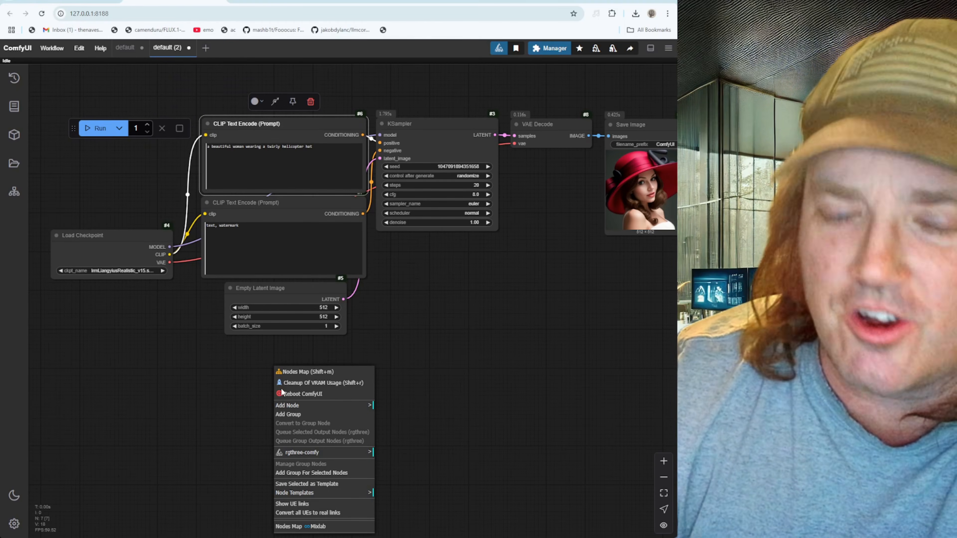
left_click(324, 408)
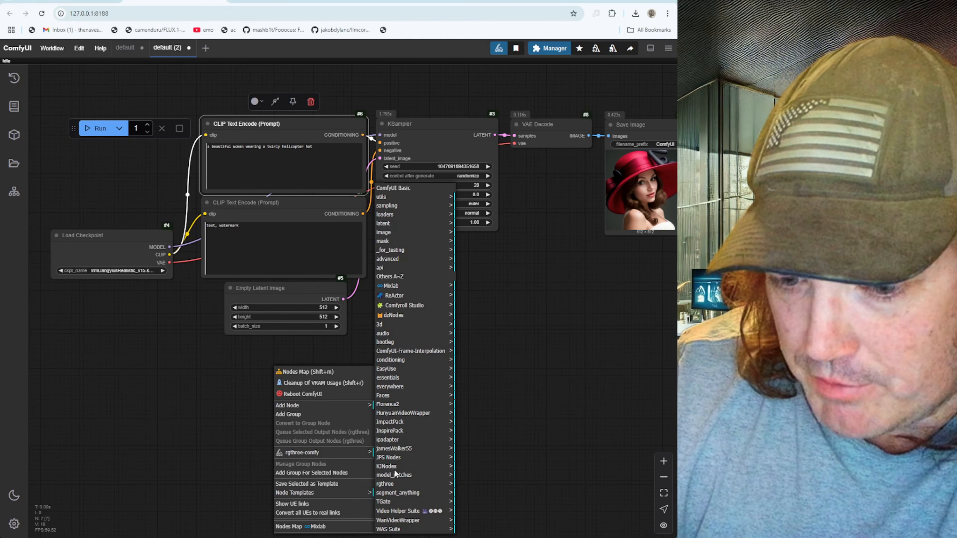
left_click(396, 469)
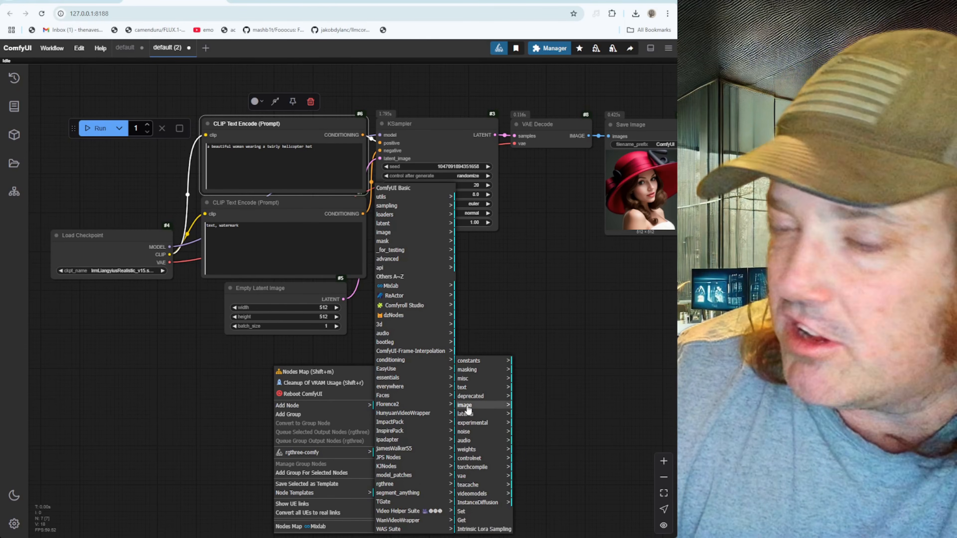
left_click(389, 334)
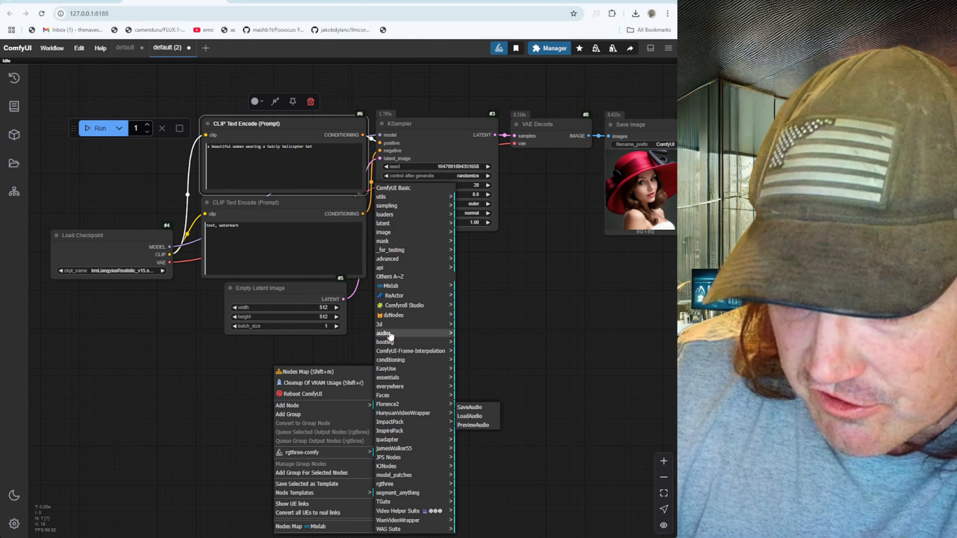
left_click(394, 369)
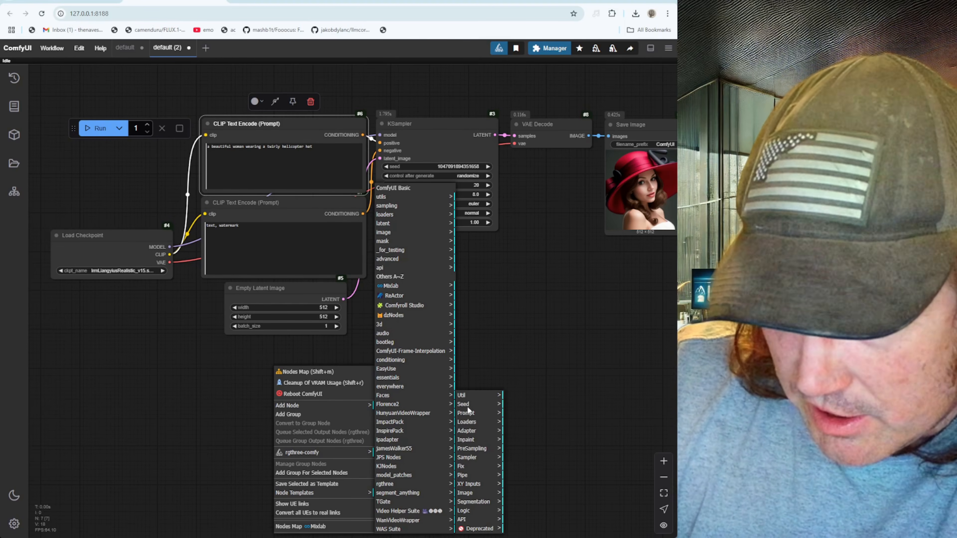
left_click(401, 432)
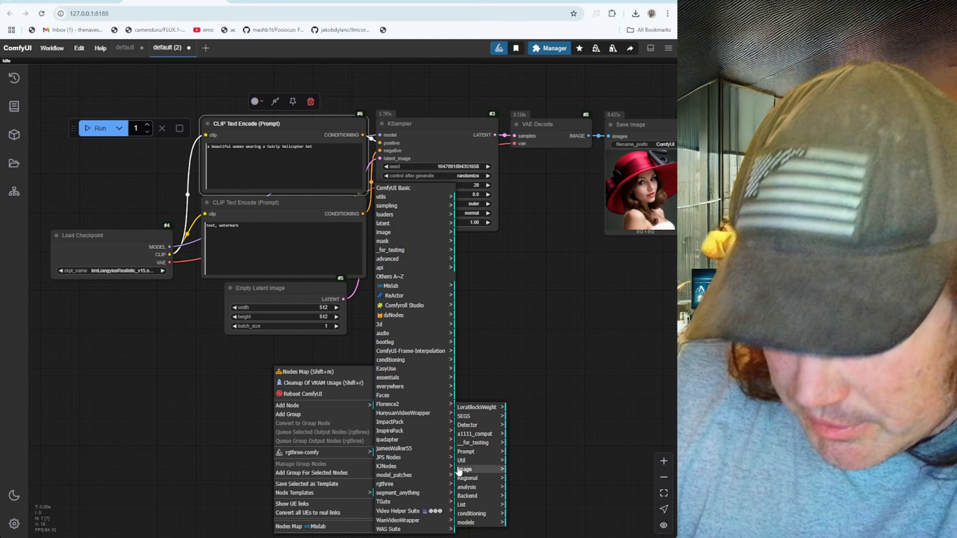
left_click(400, 467)
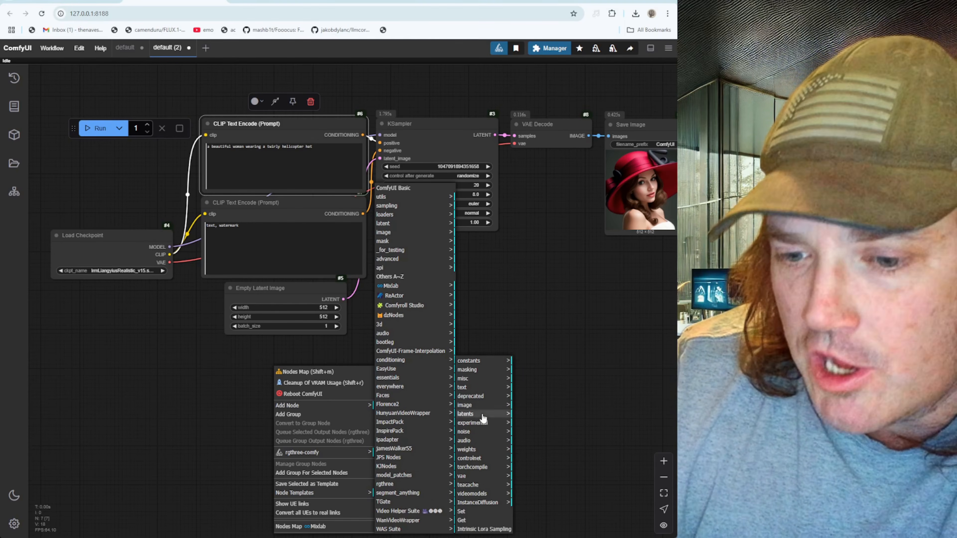
left_click(477, 406)
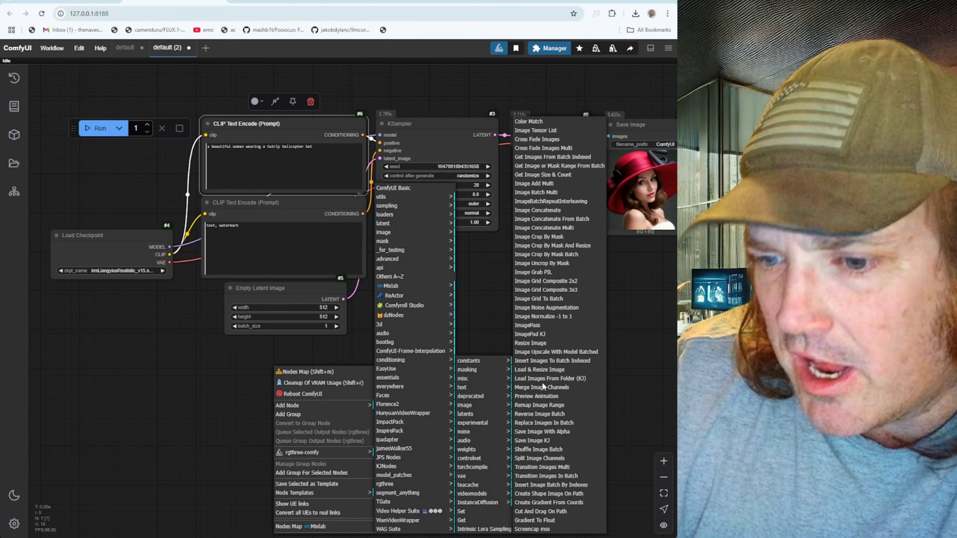
left_click(560, 380)
left_click_drag(345, 382, 156, 353)
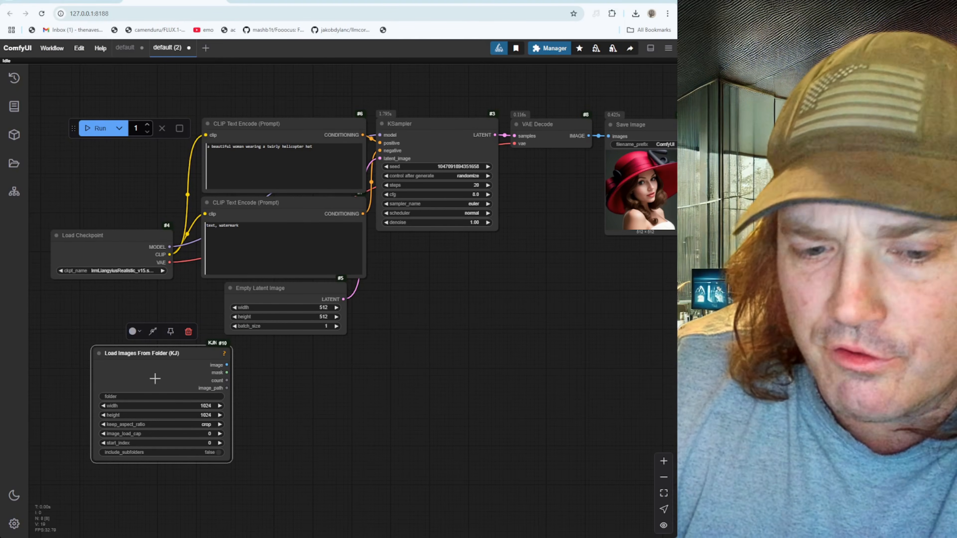
- Add a ReActor Build Blended Face Model node beside the folder loader and connect the loader's image output to its images input
left_click_drag(227, 365, 284, 377)
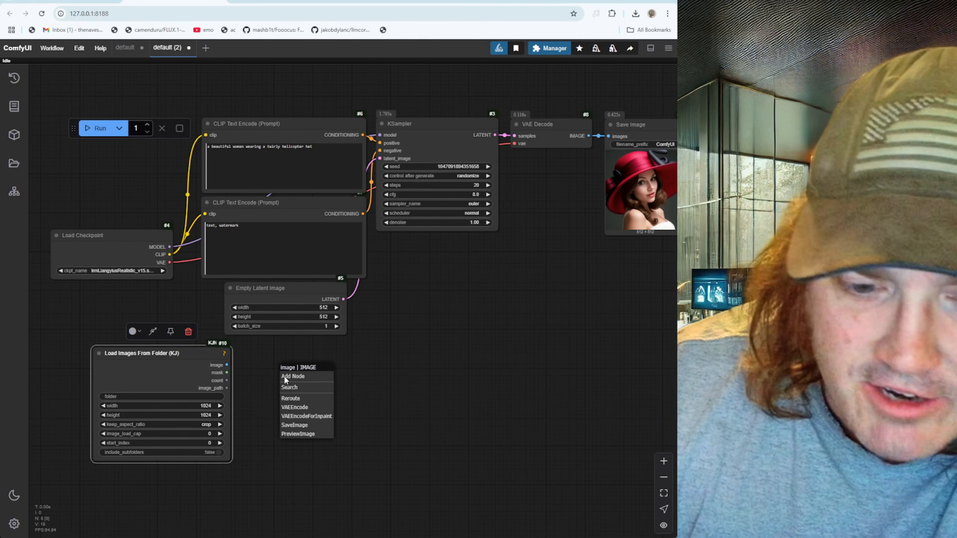
left_click(404, 388)
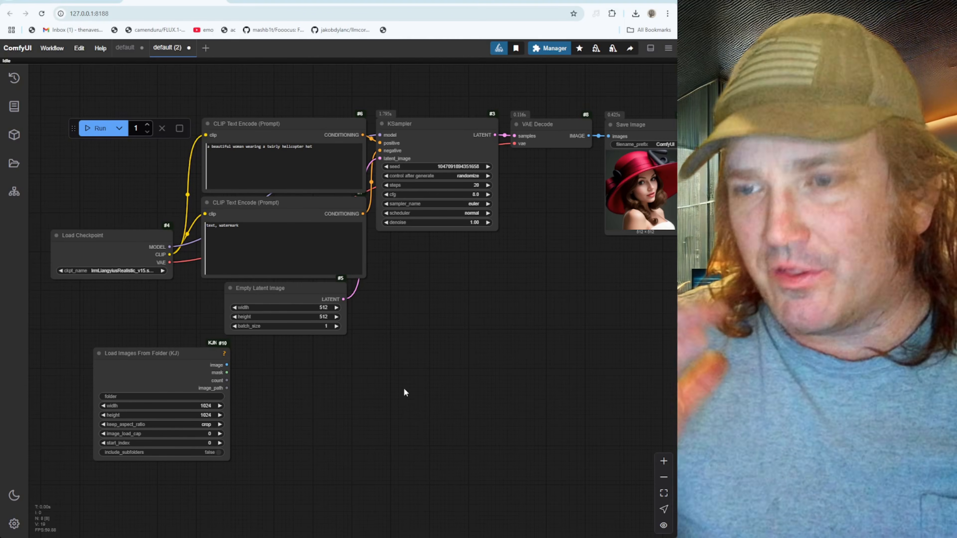
right_click(312, 389)
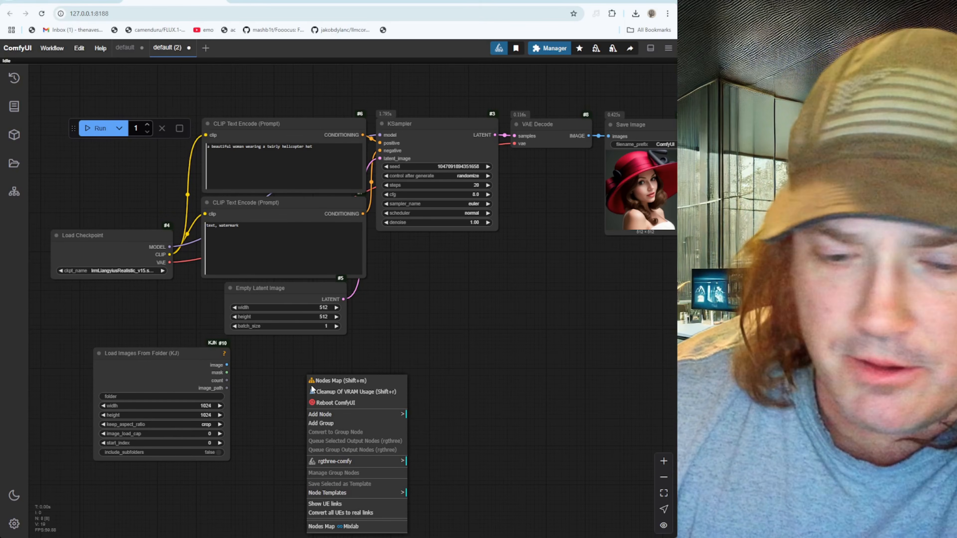
left_click(320, 415)
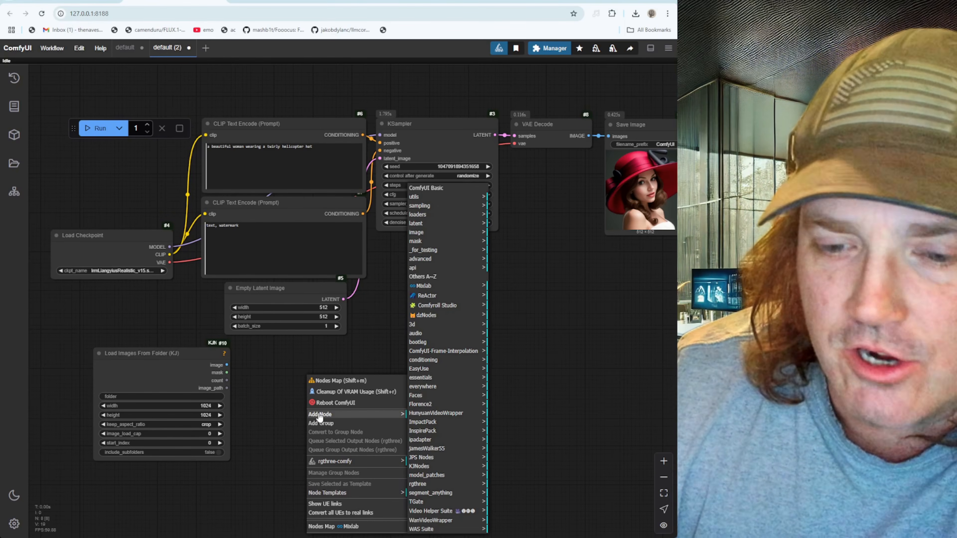
left_click(427, 297)
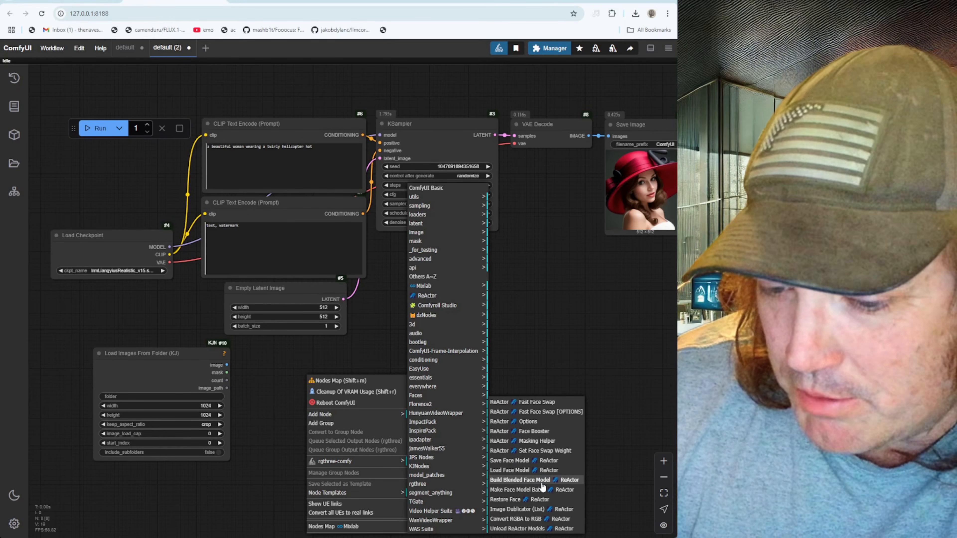
left_click(542, 487)
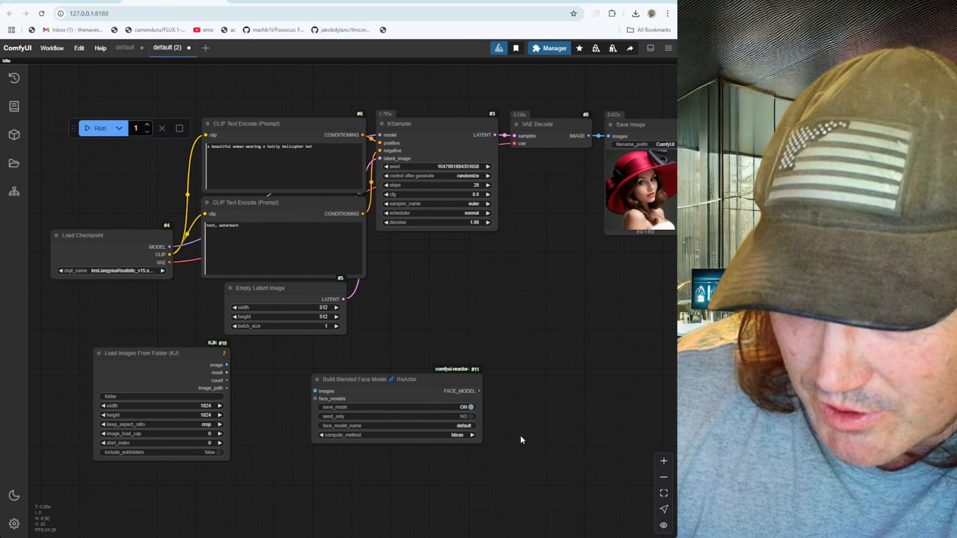
left_click_drag(338, 348, 334, 376)
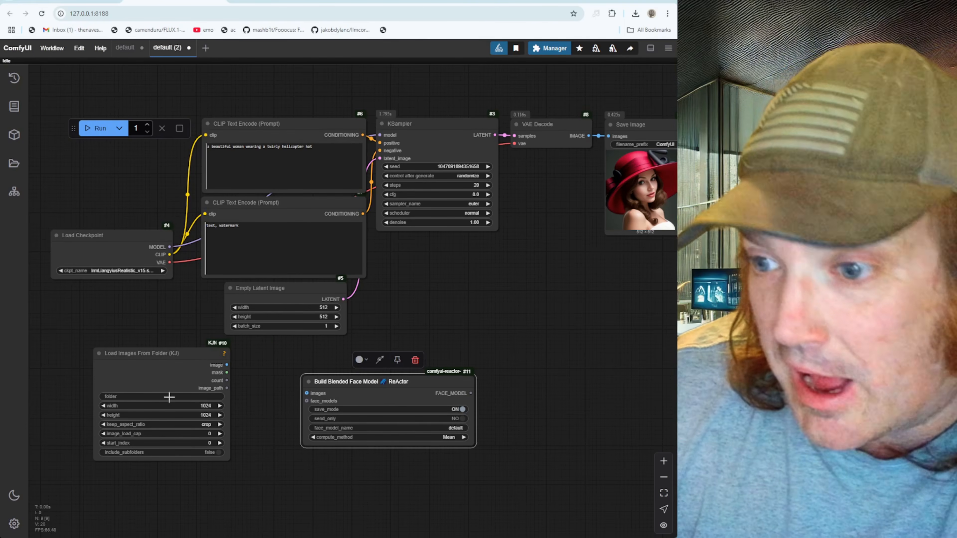
left_click_drag(228, 365, 306, 392)
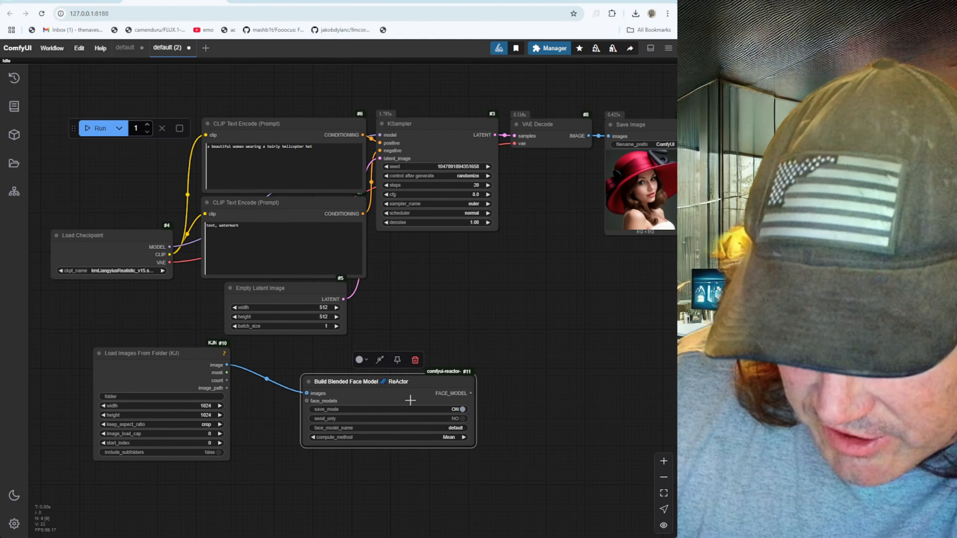
- Set the blended face model's face_model_name to "ella" and move its node closer to the folder loader
left_click(374, 427)
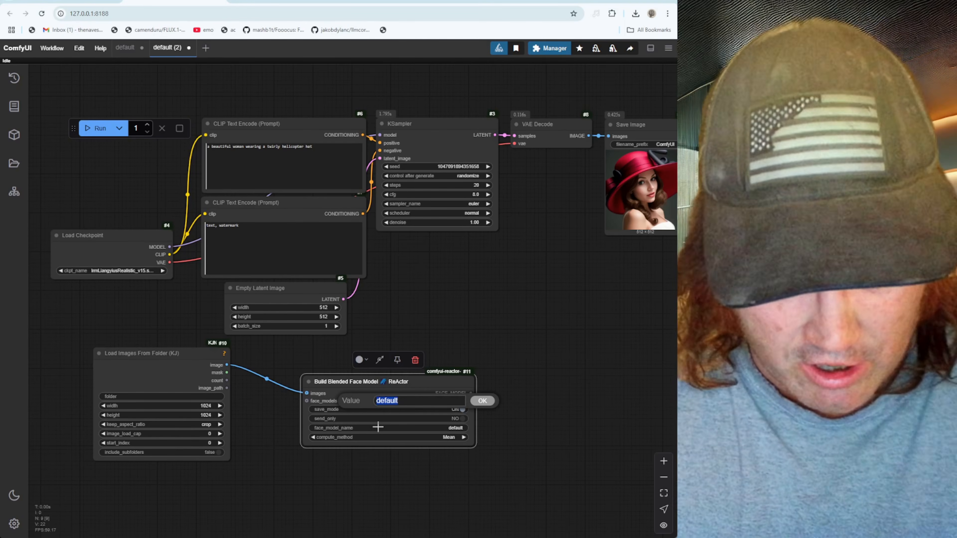
type("ella")
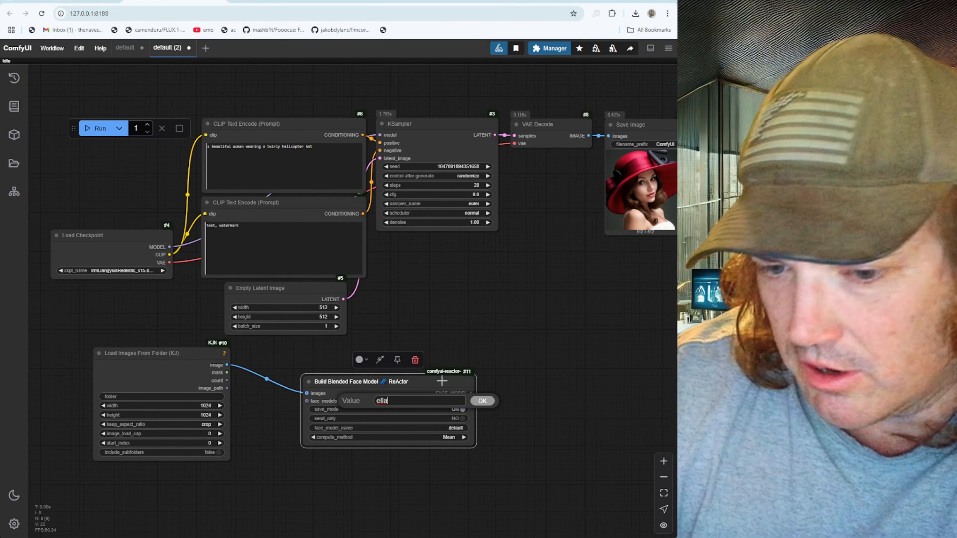
mouse_move(437, 384)
left_mouse_down()
mouse_move(411, 388)
mouse_move(425, 386)
left_mouse_up()
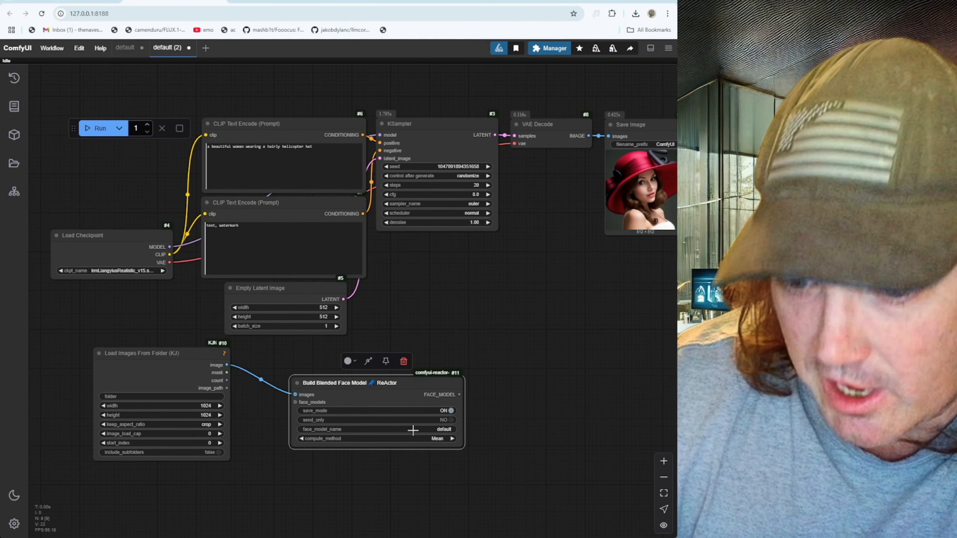
left_click(412, 431)
type("ella")
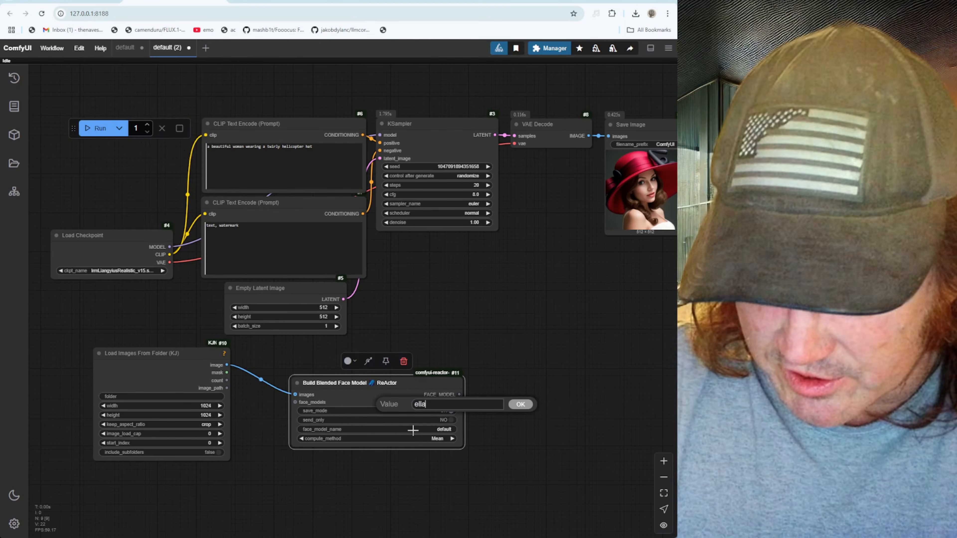
left_click(519, 405)
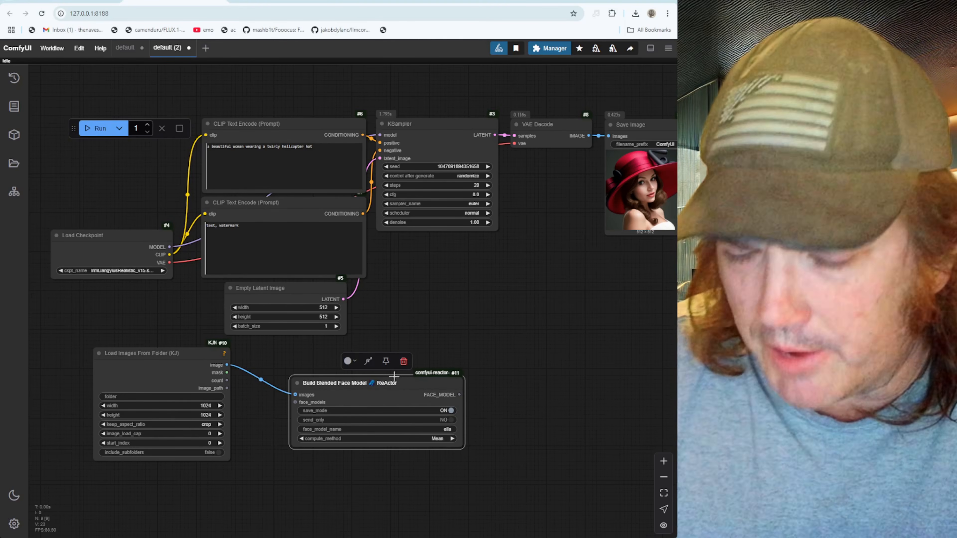
left_click_drag(394, 377, 360, 373)
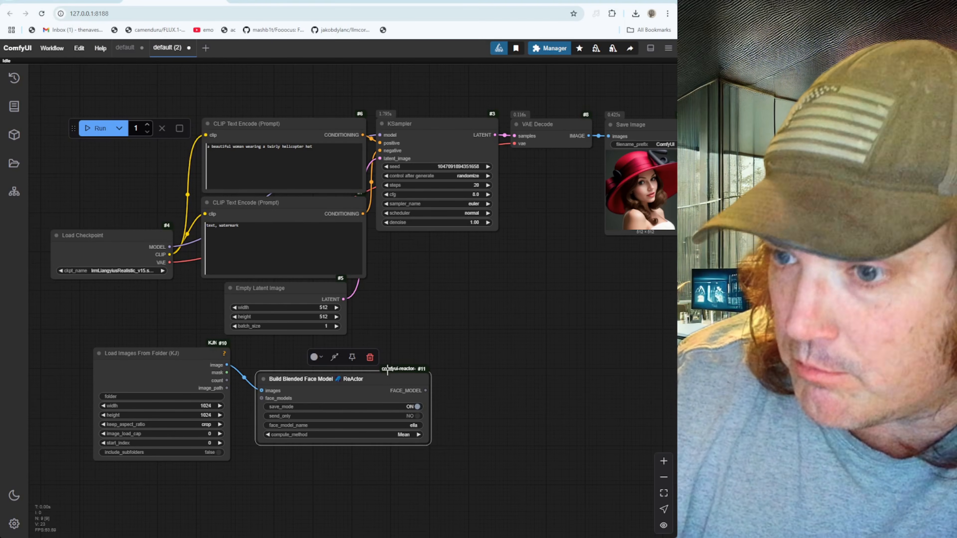
right_click(455, 372)
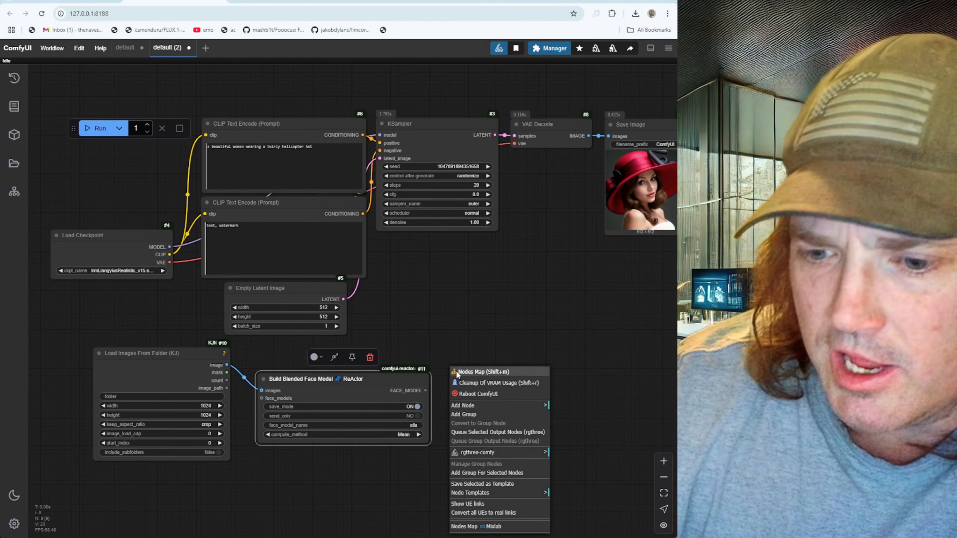
left_click(496, 407)
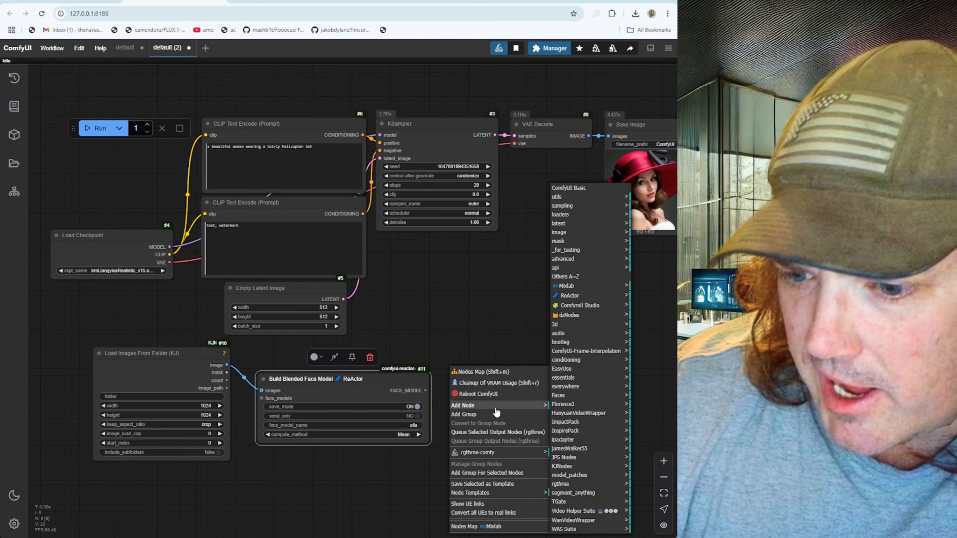
left_click(577, 296)
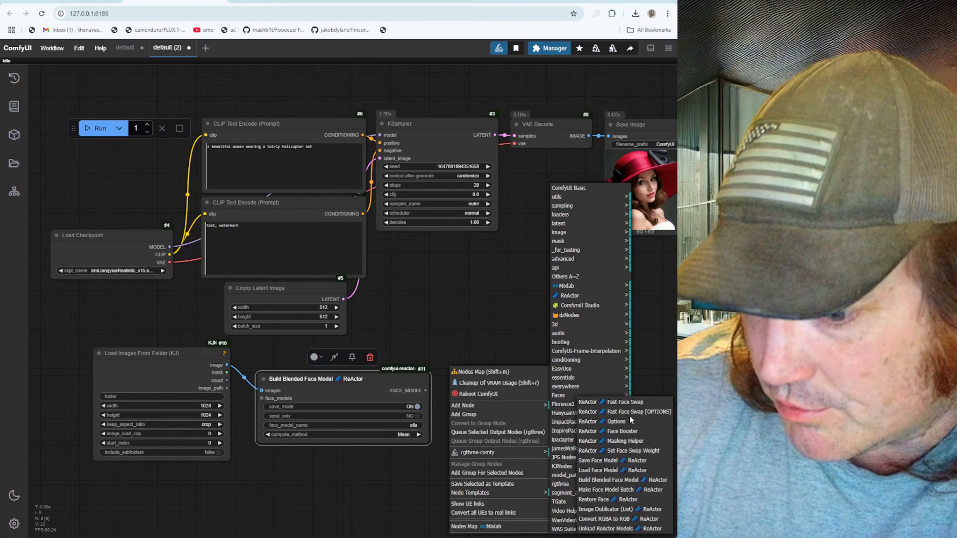
left_click(603, 500)
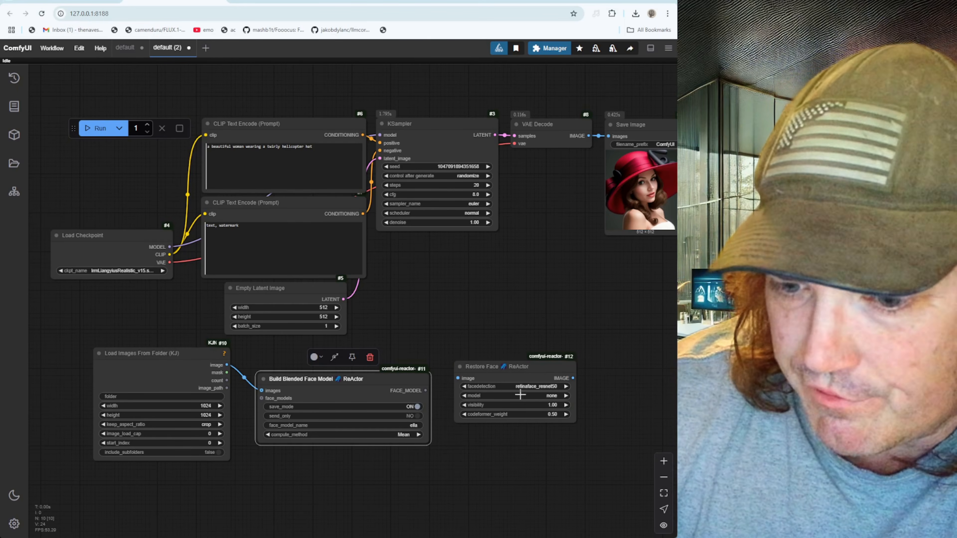
right_click(519, 368)
left_click(527, 529)
- Add a ReActor Fast Face Swap node and connect the blended FACE_MODEL output to its face_model input
right_click(475, 349)
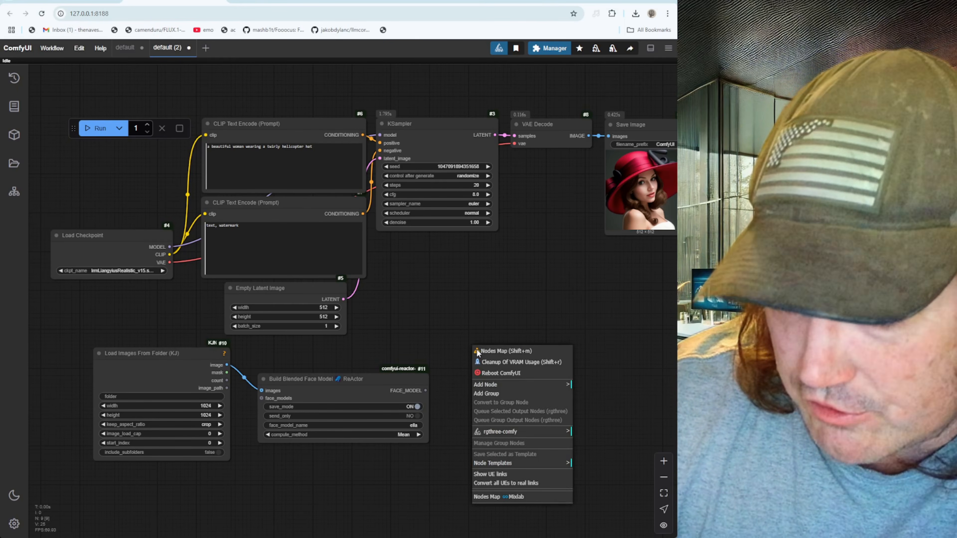
left_click(488, 385)
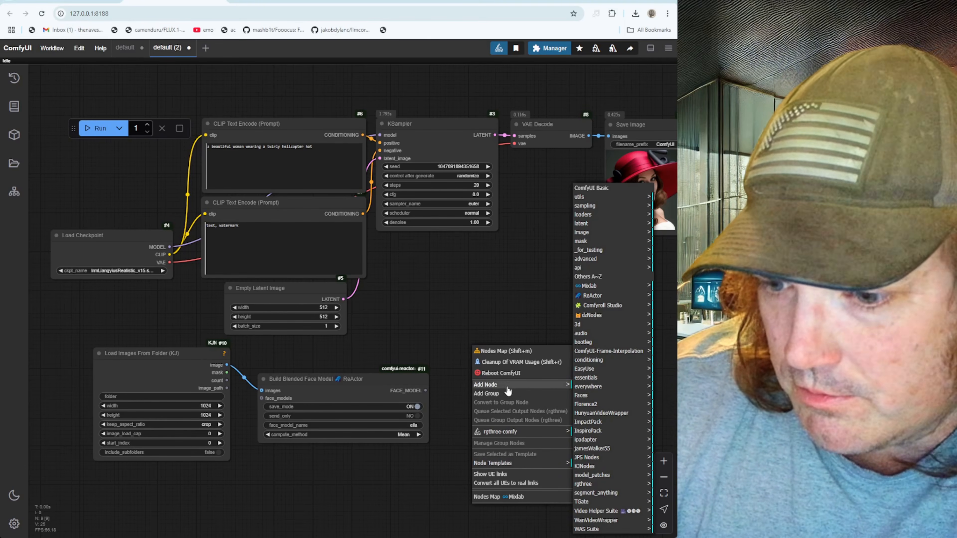
left_click(601, 296)
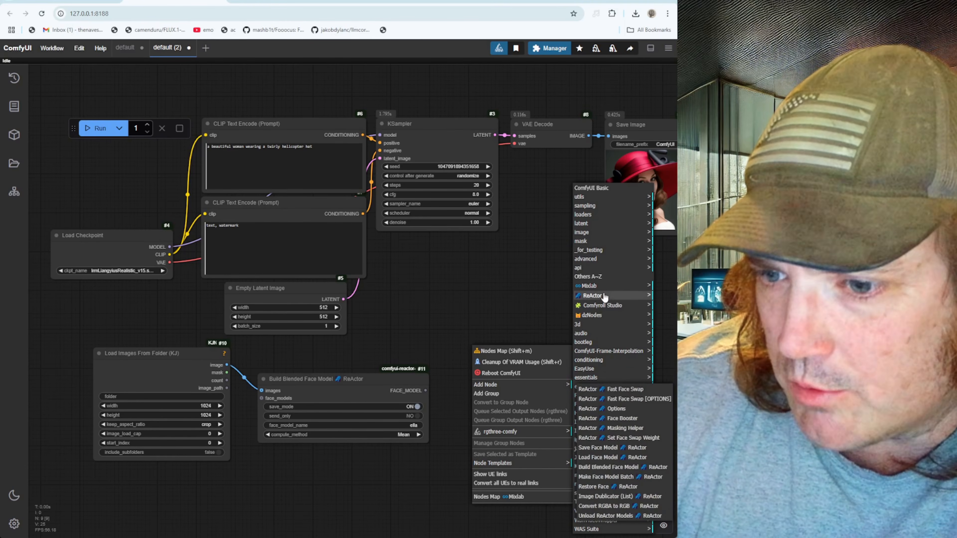
left_click(641, 392)
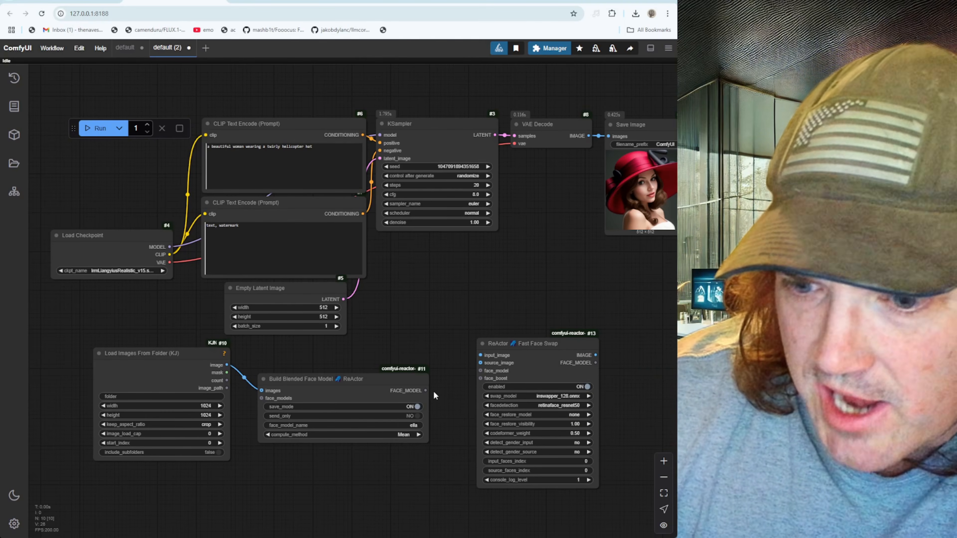
left_click_drag(425, 390, 520, 311)
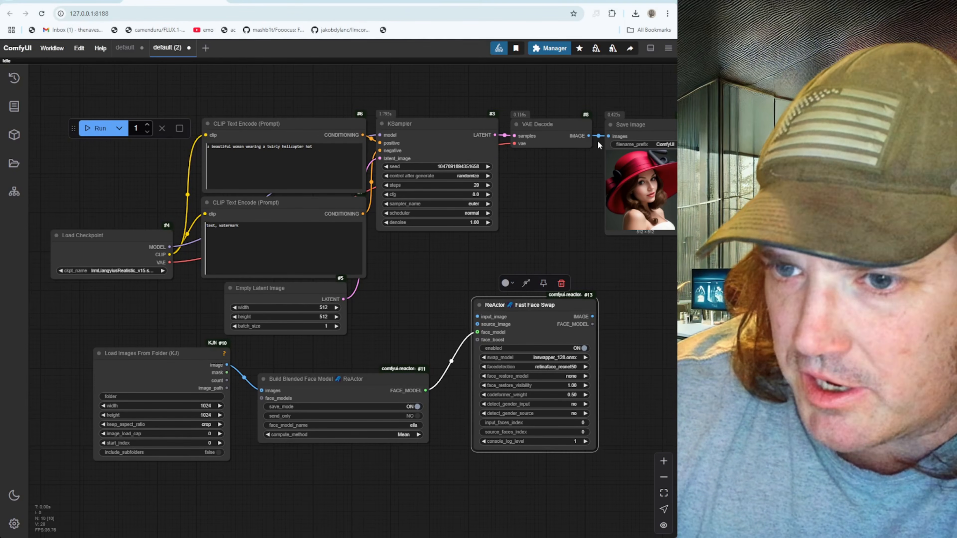
- Reroute the VAE Decode image into Fast Face Swap's input_image and connect the swap's IMAGE output to Save Image, placed beside it
mouse_move(610, 136)
left_mouse_down()
mouse_move(603, 172)
mouse_move(610, 145)
left_mouse_up()
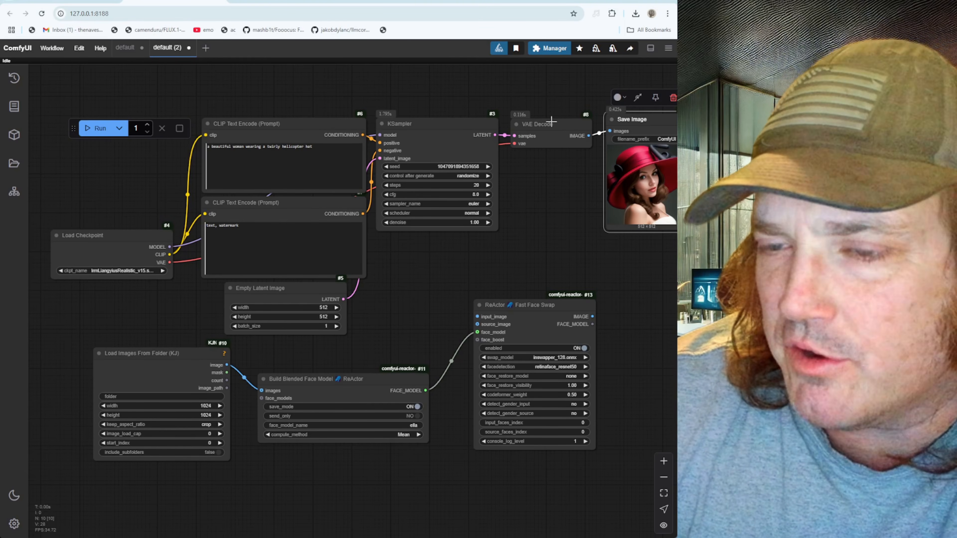
left_click_drag(610, 131, 476, 317)
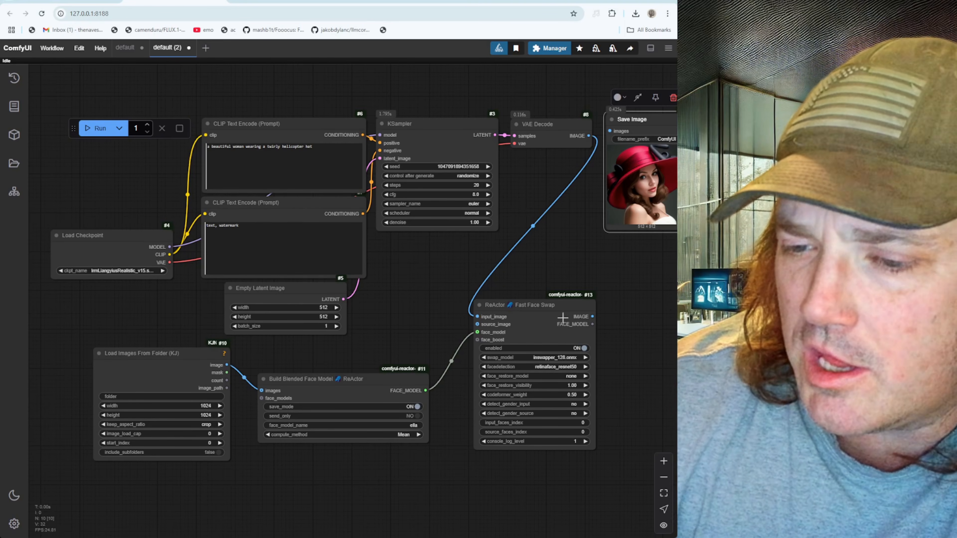
left_click_drag(553, 307, 647, 218)
left_click_drag(595, 446, 546, 435)
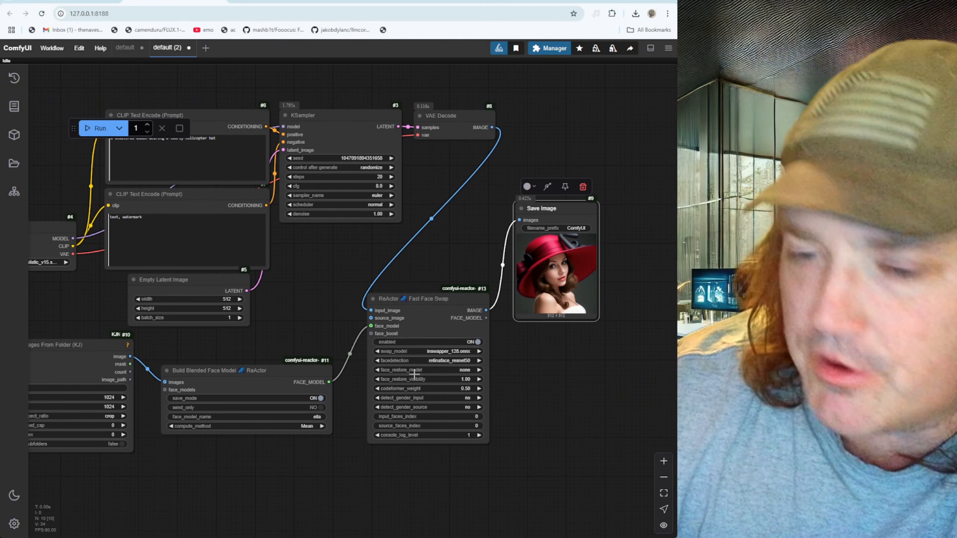
- Clone the Save Image node, place the copy above the original, and connect VAE Decode's IMAGE output to its images input
left_click_drag(556, 207, 591, 285)
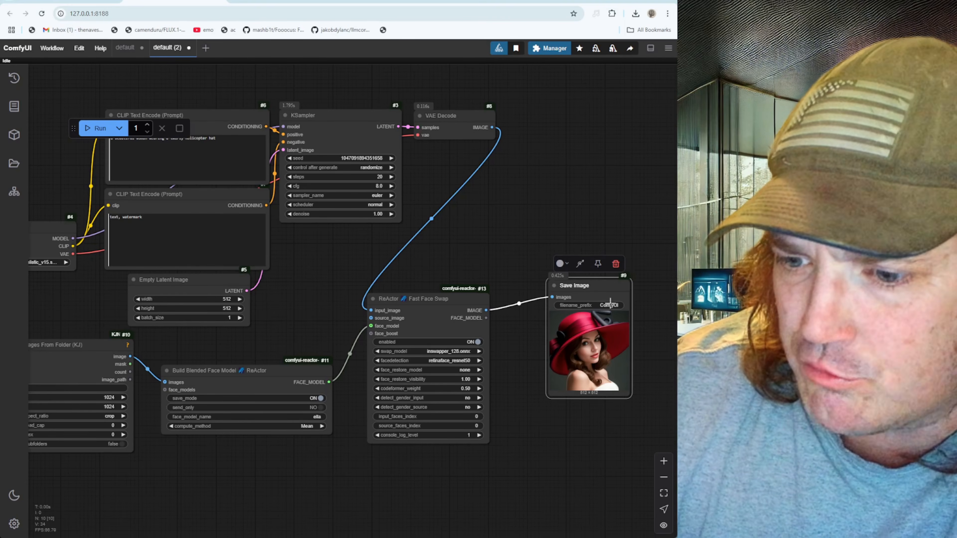
right_click(591, 289)
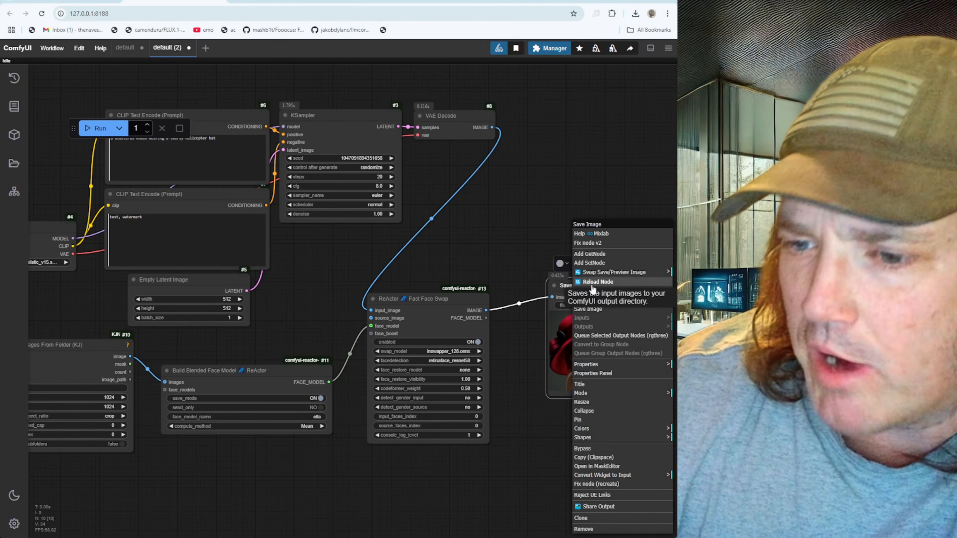
left_click(584, 519)
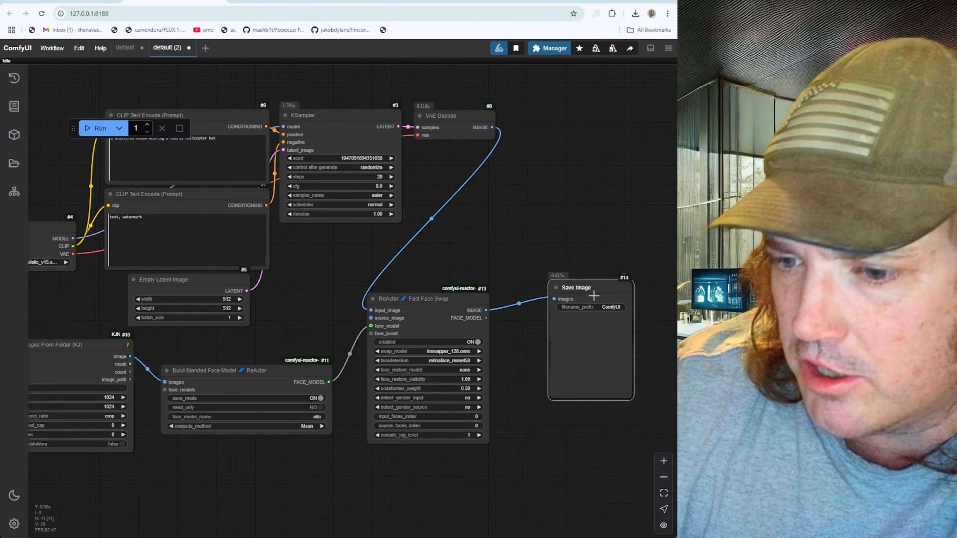
mouse_move(594, 280)
left_mouse_down()
mouse_move(592, 90)
mouse_move(584, 80)
left_mouse_up()
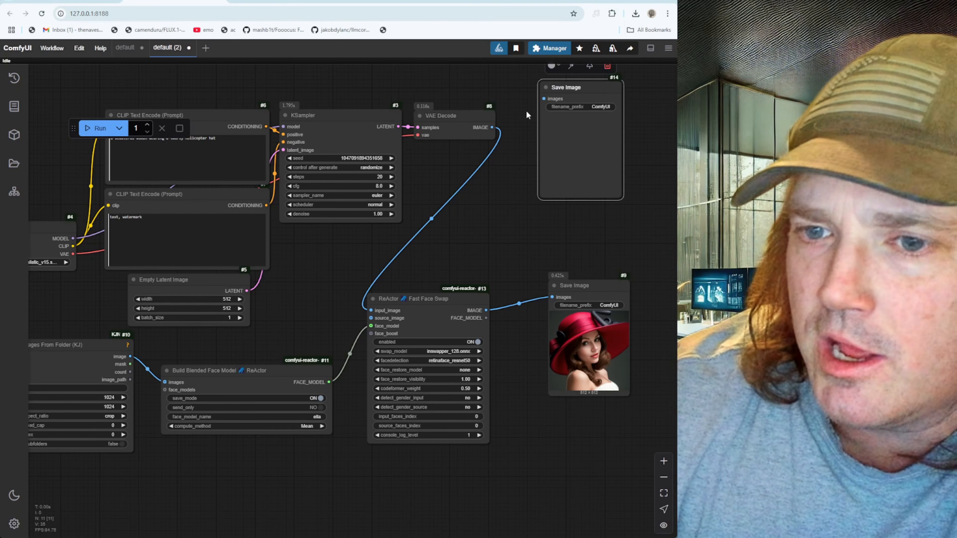
left_click_drag(491, 128, 548, 94)
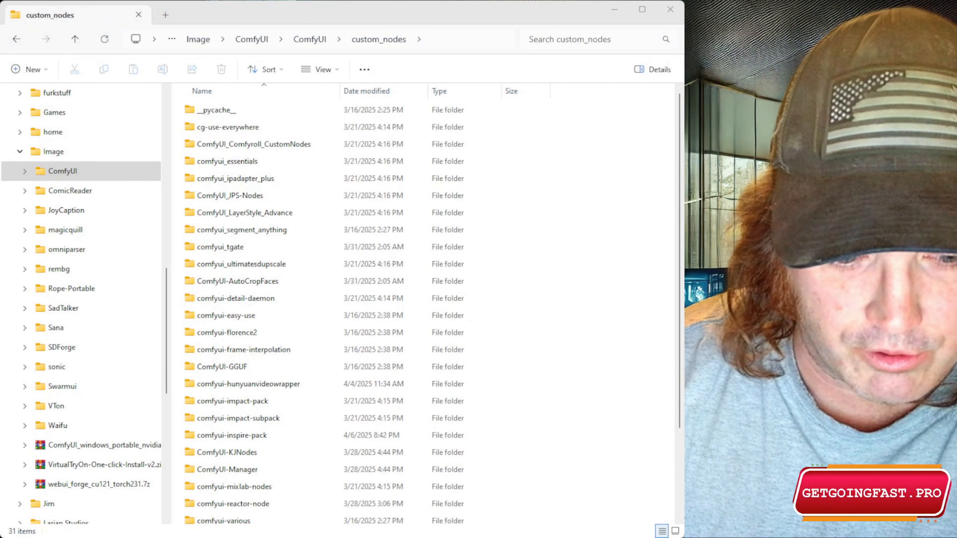
- In File Explorer, open the source photo folder at Desktop\worktemp\vidrope\New folder
scroll(117, 315, "up", 4)
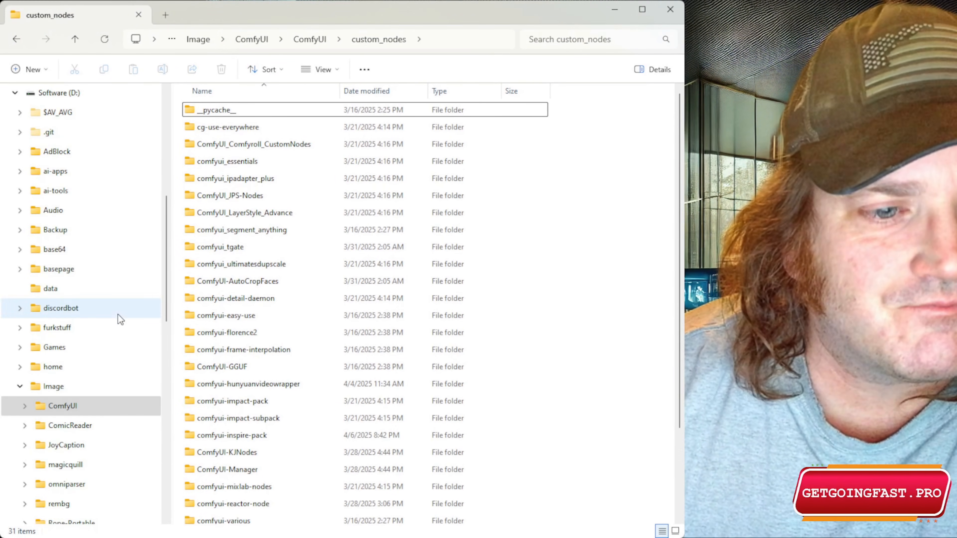
scroll(109, 314, "up", 4)
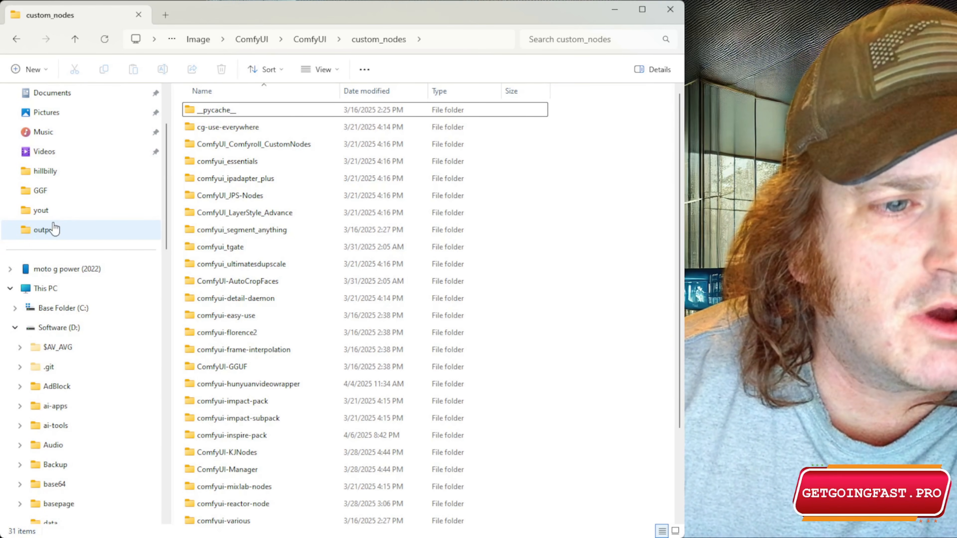
scroll(55, 228, "up", 3)
left_click(80, 158)
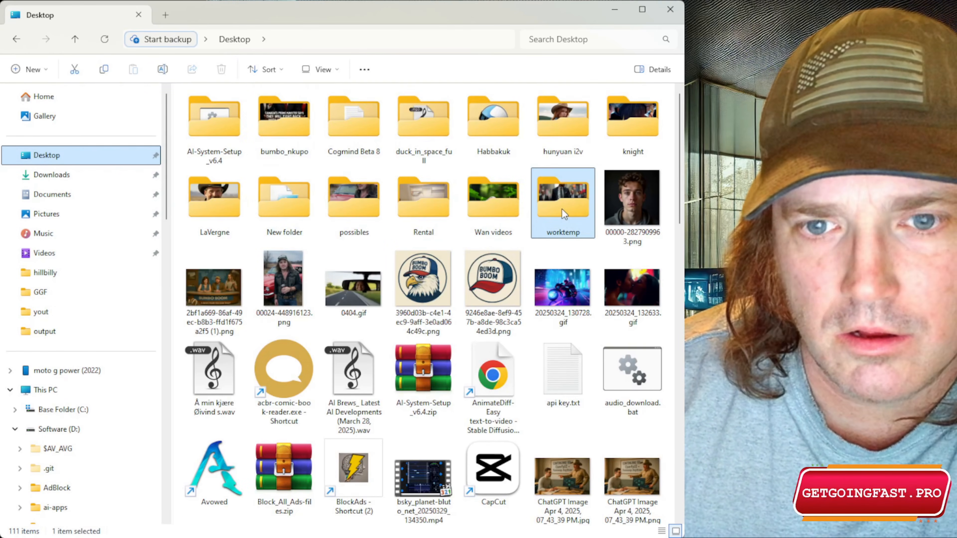
double_click(539, 192)
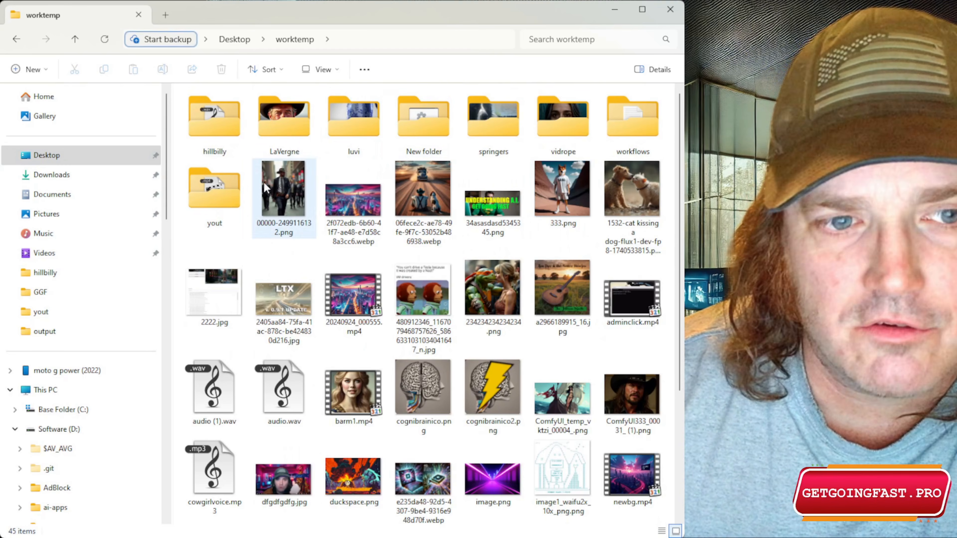
double_click(552, 125)
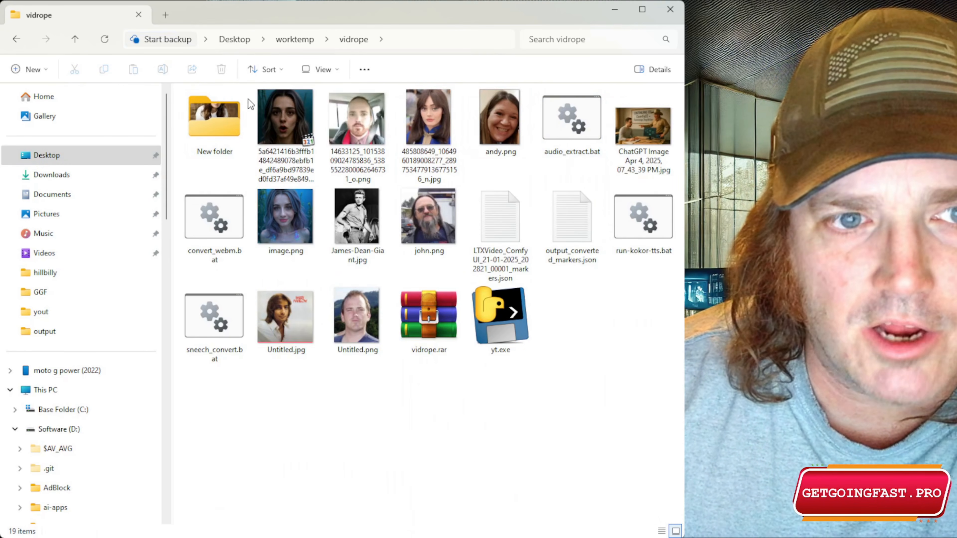
left_click(221, 112)
double_click(221, 113)
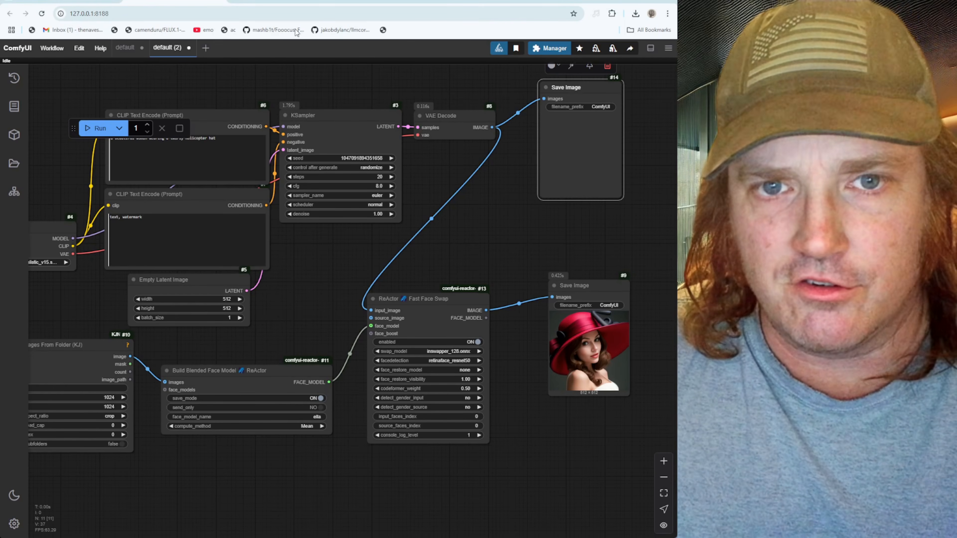
- Switch to the browser and search Google Images for "ella purnell"
left_click(287, 6)
type("ima")
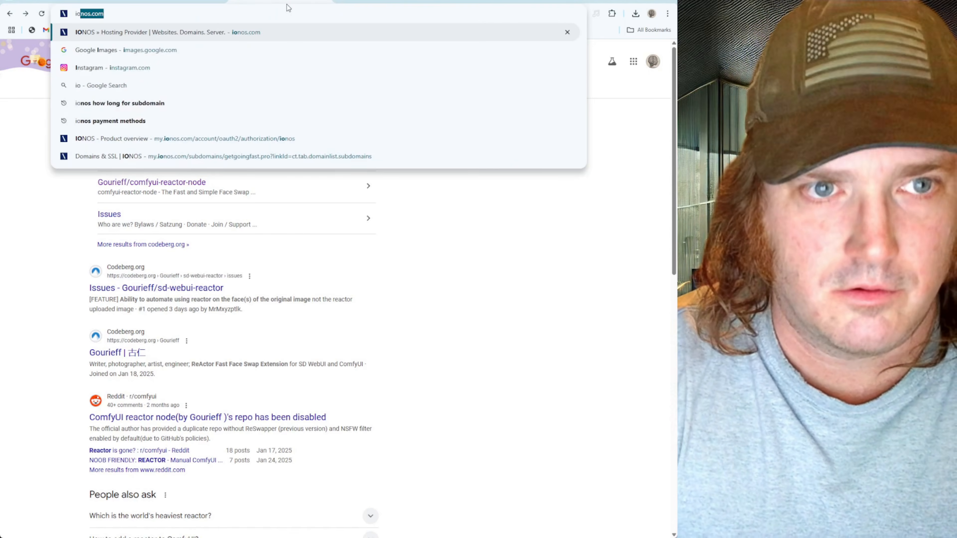
key("Return")
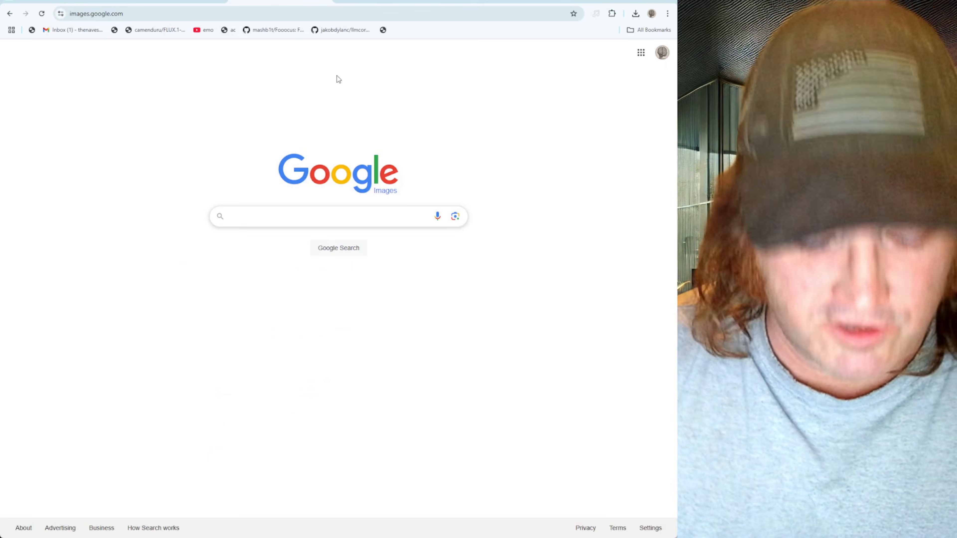
type("ella purn")
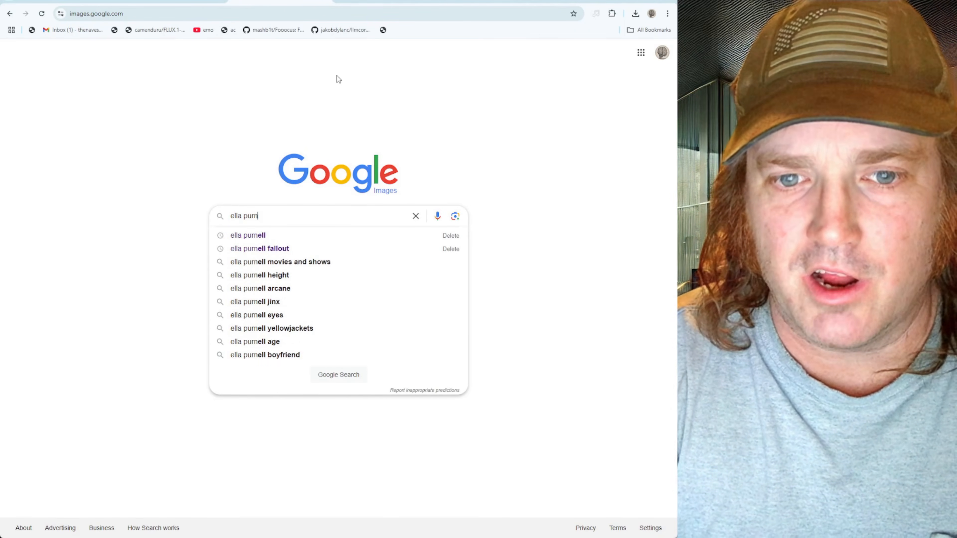
type("ell")
key("Return")
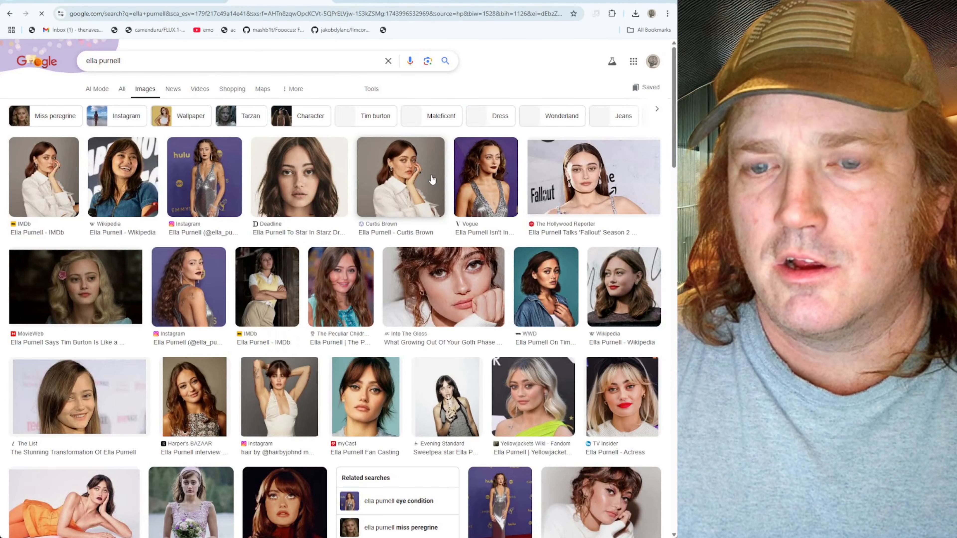
- Preview the Curtis Brown, Into The Gloss and Hollywood Reporter photos as example face sources, and leave the image results
left_click(432, 180)
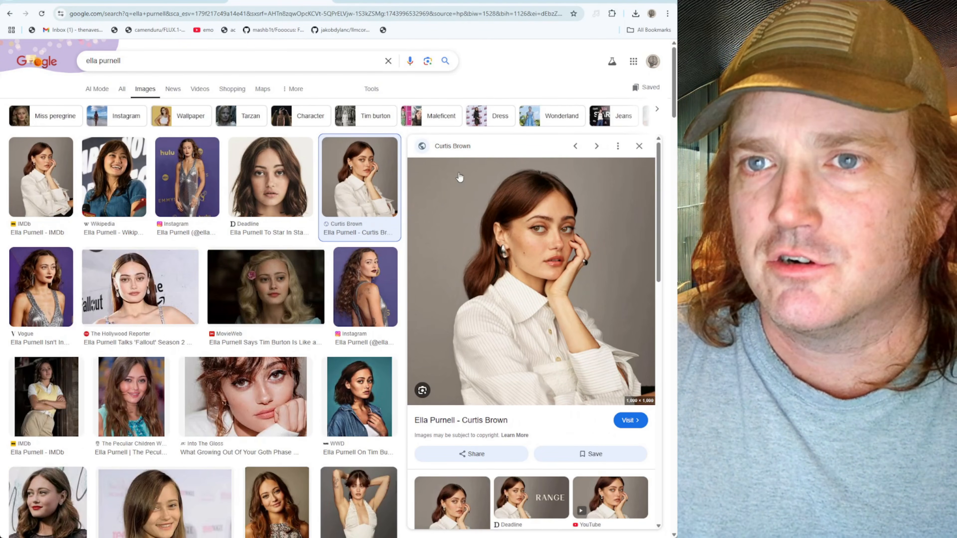
left_click(267, 409)
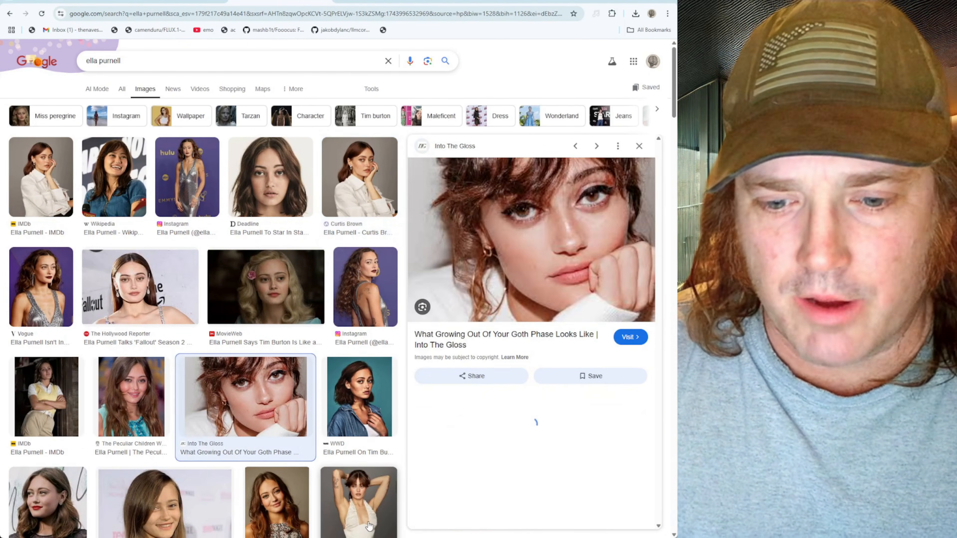
left_click(140, 287)
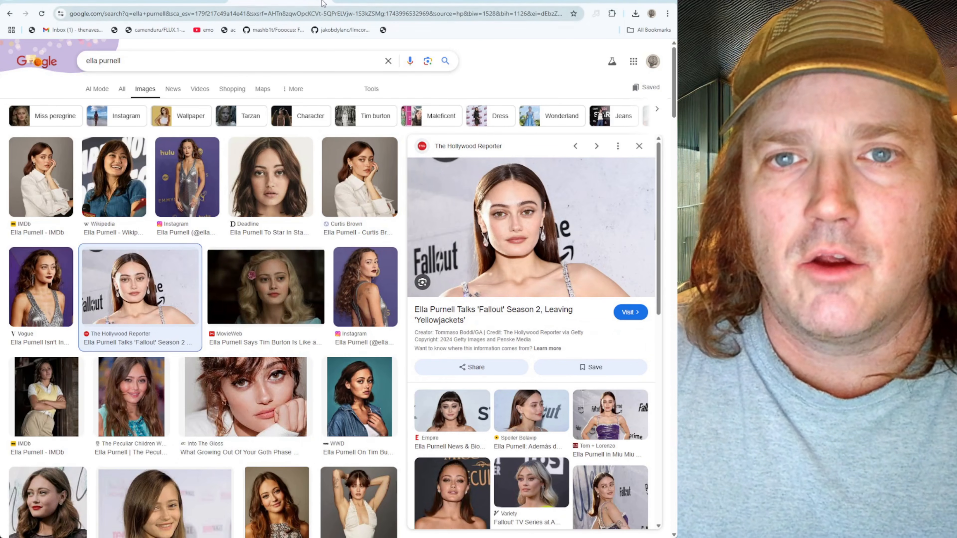
left_click(327, 2)
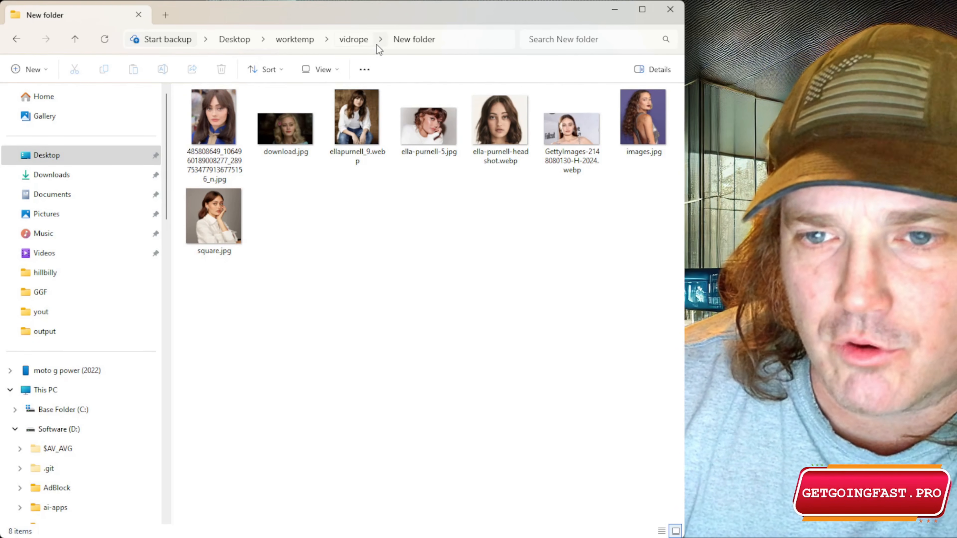
- Copy the path of the vidrope\New folder photo folder and set it as the folder in the Load Images From Folder node
left_click(466, 40)
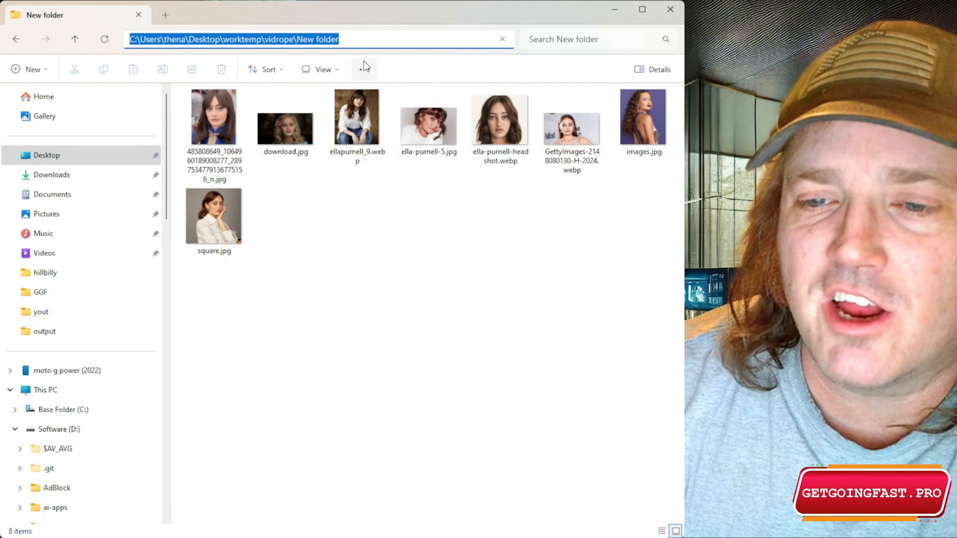
key("alt+Tab")
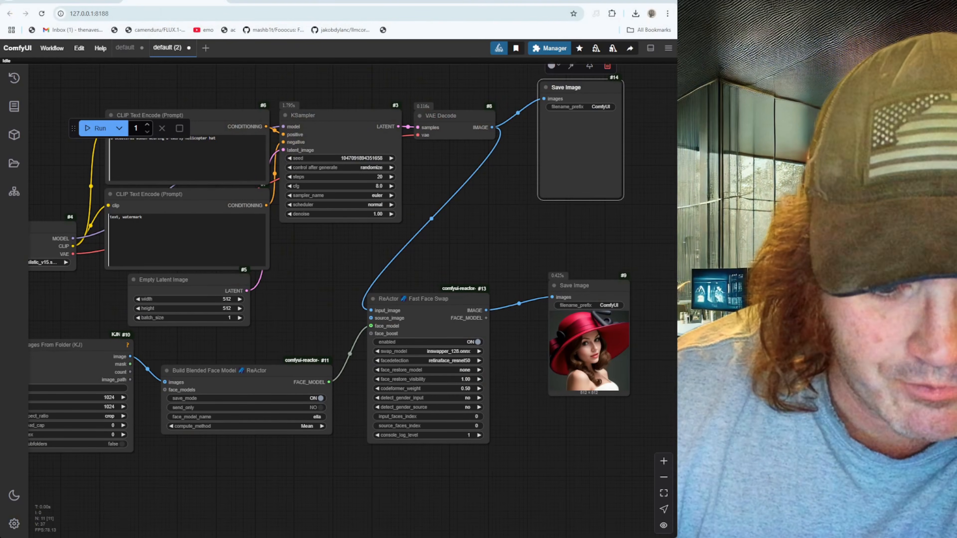
left_click_drag(154, 358, 279, 320)
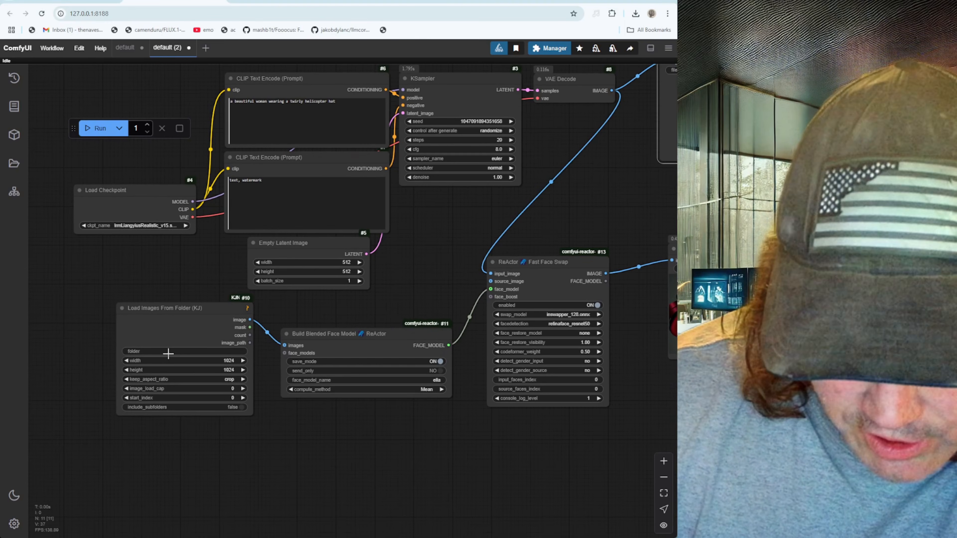
left_click(172, 352)
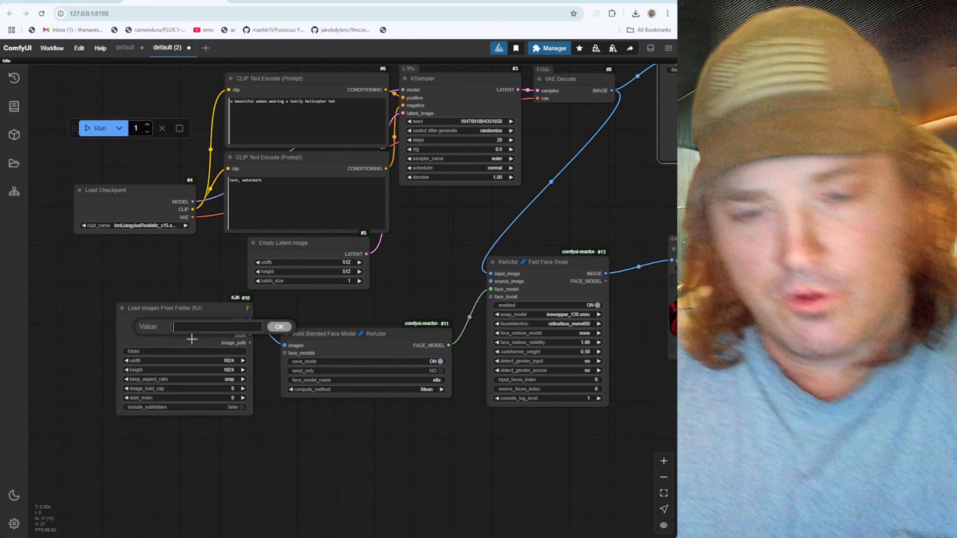
key("ctrl+v")
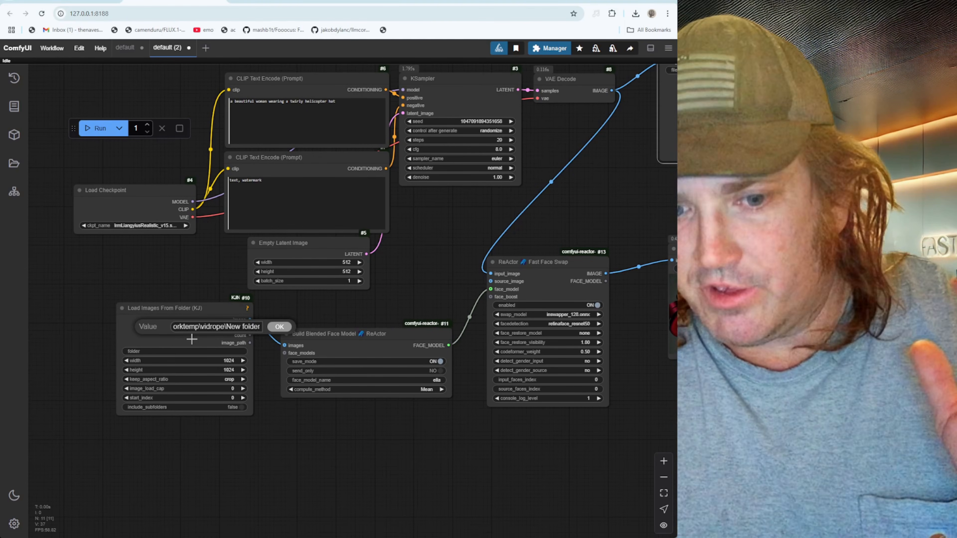
left_click(275, 328)
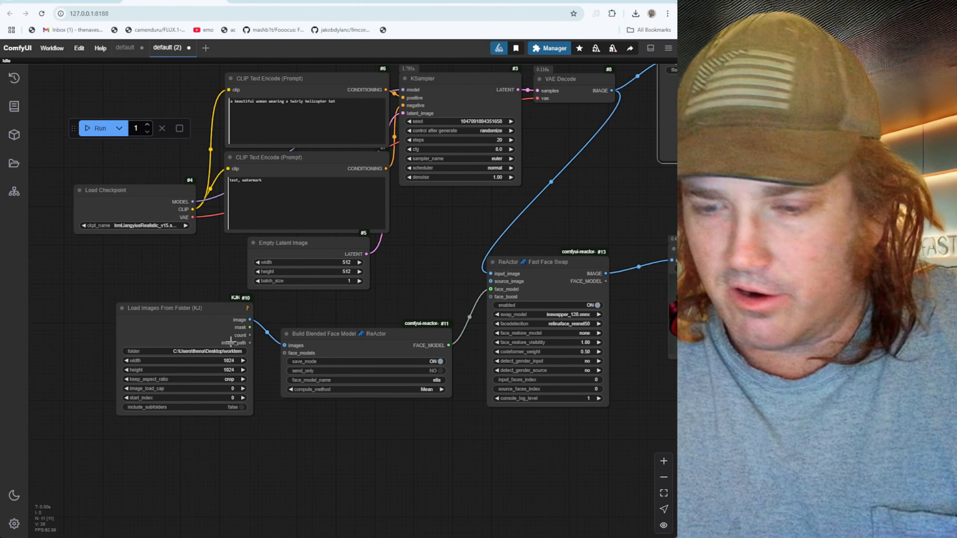
- Set Fast Face Swap's face_restore_model to codeformer-v0.1.0.pth and run the workflow
left_click_drag(419, 472, 335, 478)
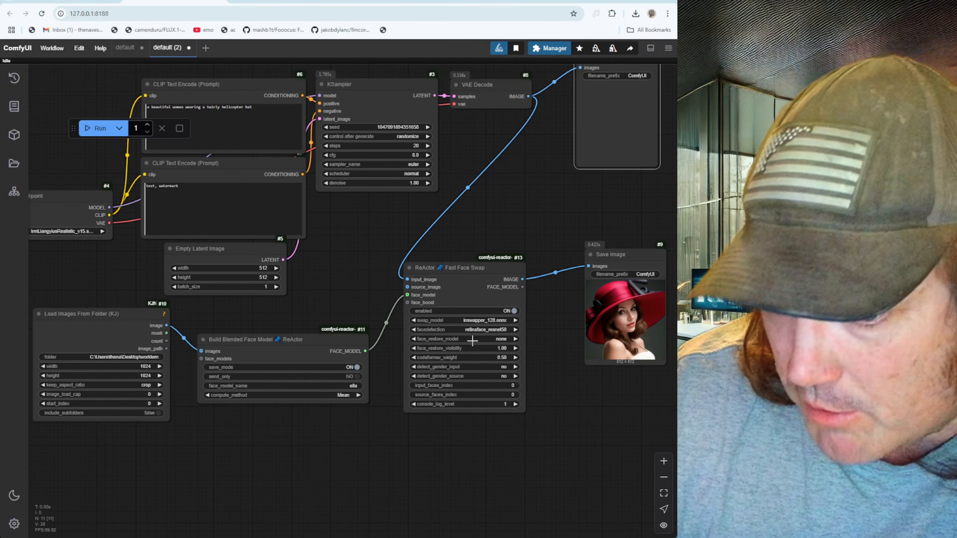
left_click(472, 340)
left_click(489, 366)
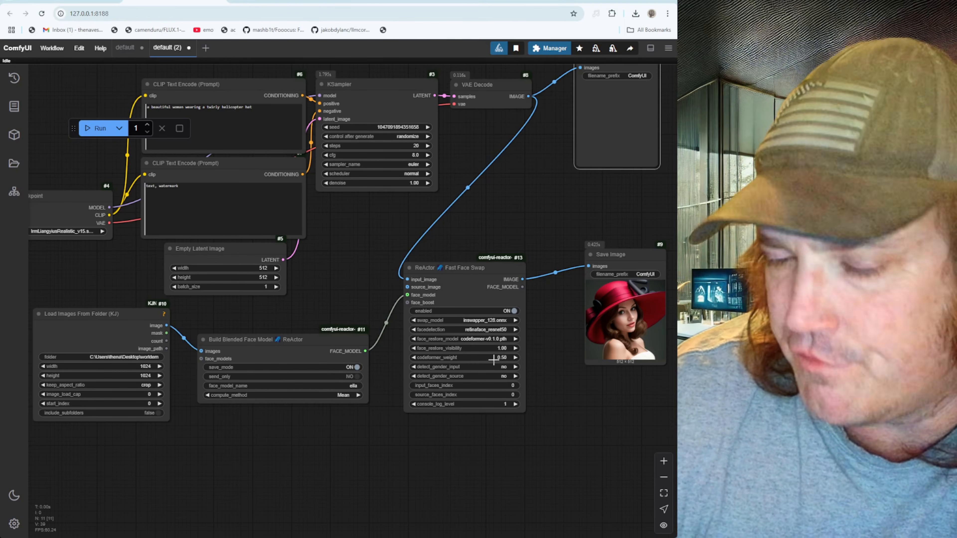
left_click_drag(587, 418, 553, 483)
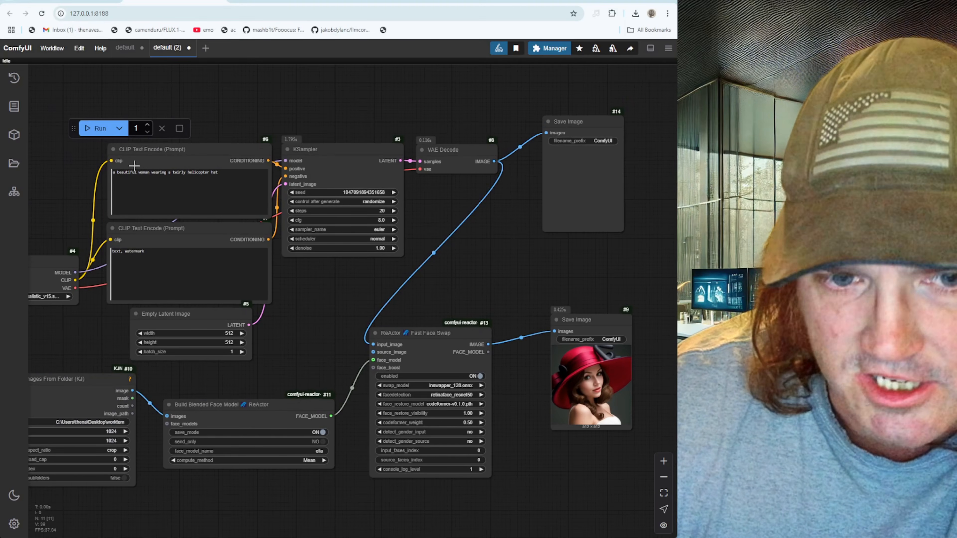
left_click(105, 132)
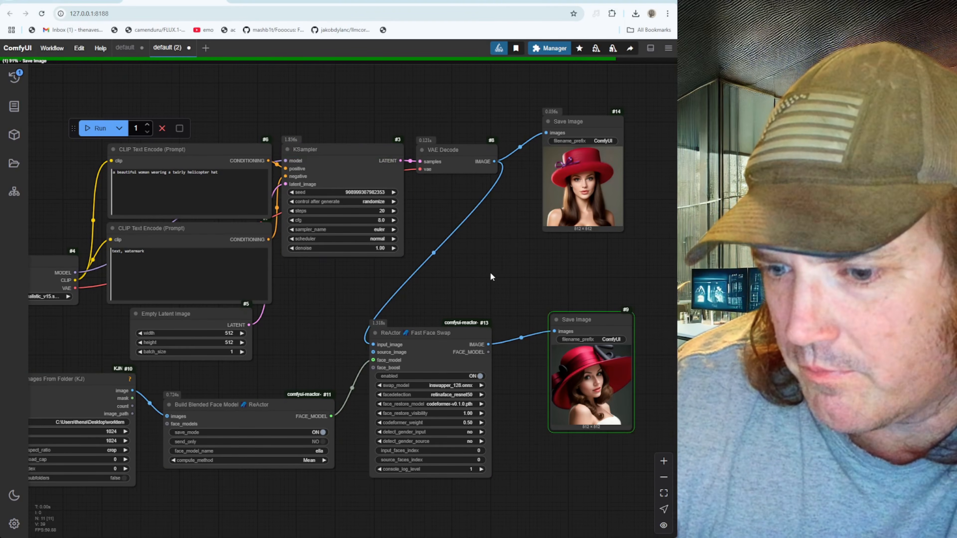
- Examine the face-swapped image up close in the Save Image node fed by Fast Face Swap
scroll(490, 273, "up", 4)
left_click_drag(631, 252, 321, 81)
scroll(330, 370, "up", 2)
scroll(452, 285, "up", 3)
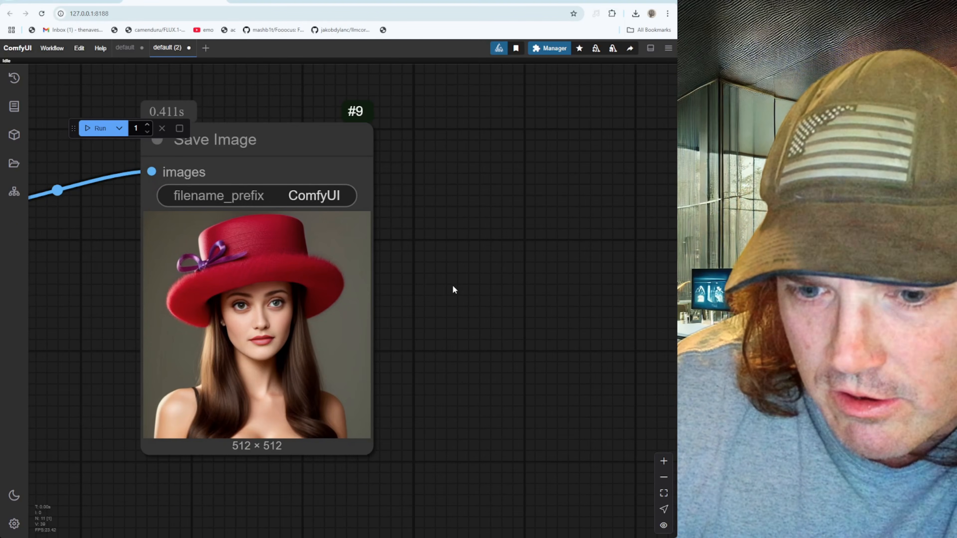
left_click_drag(462, 383, 507, 303)
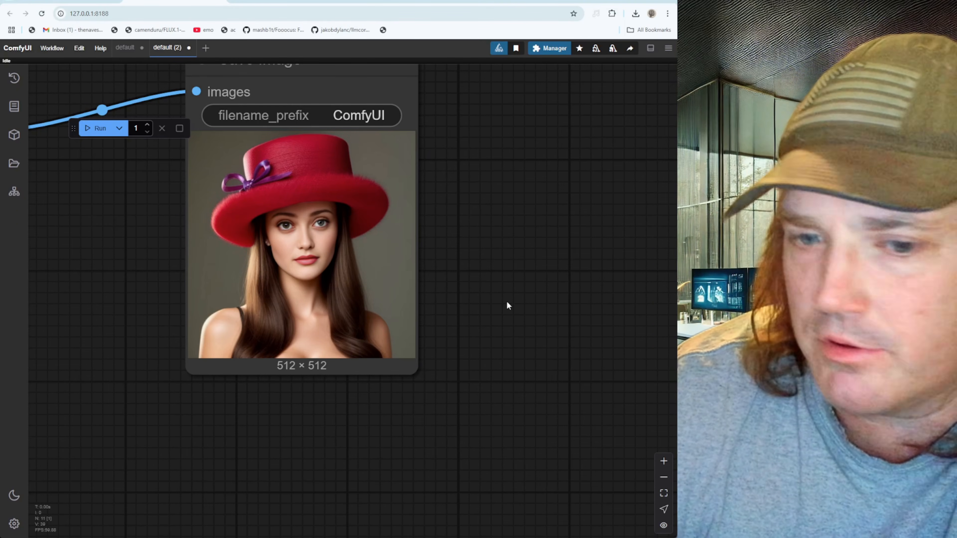
scroll(506, 302, "down", 3)
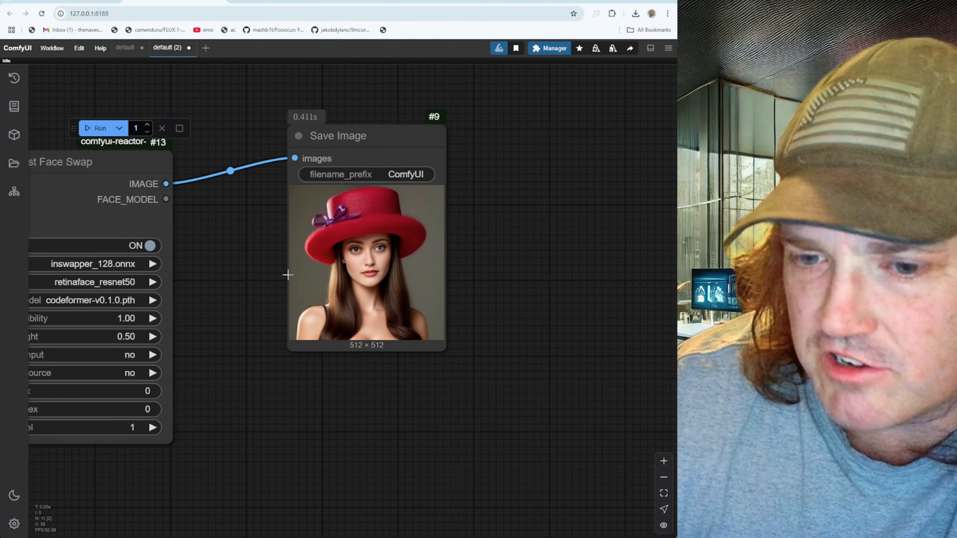
- Locate the positive CLIP Text Encode prompt and select its words "twirly helicopter"
left_click_drag(286, 283, 414, 450)
left_click_drag(366, 249, 657, 466)
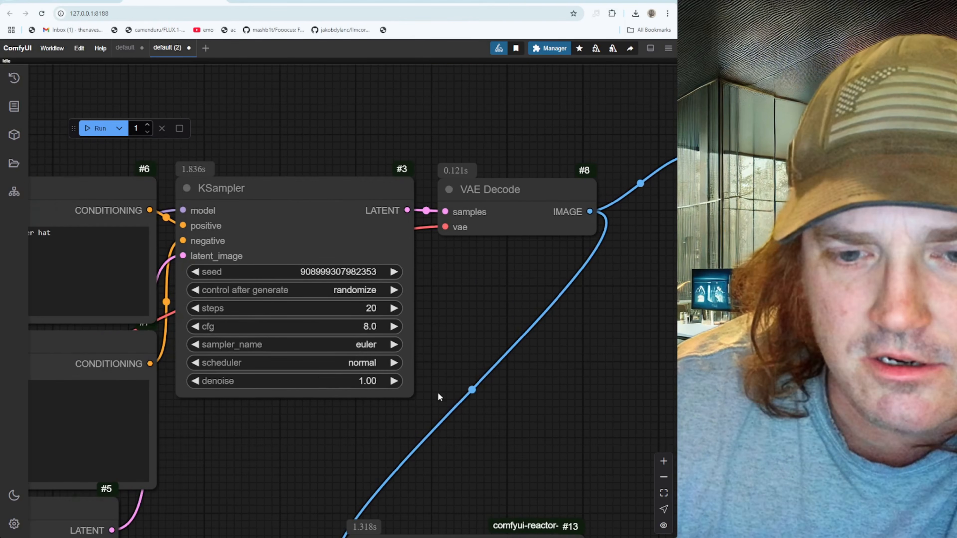
left_click_drag(229, 430, 448, 372)
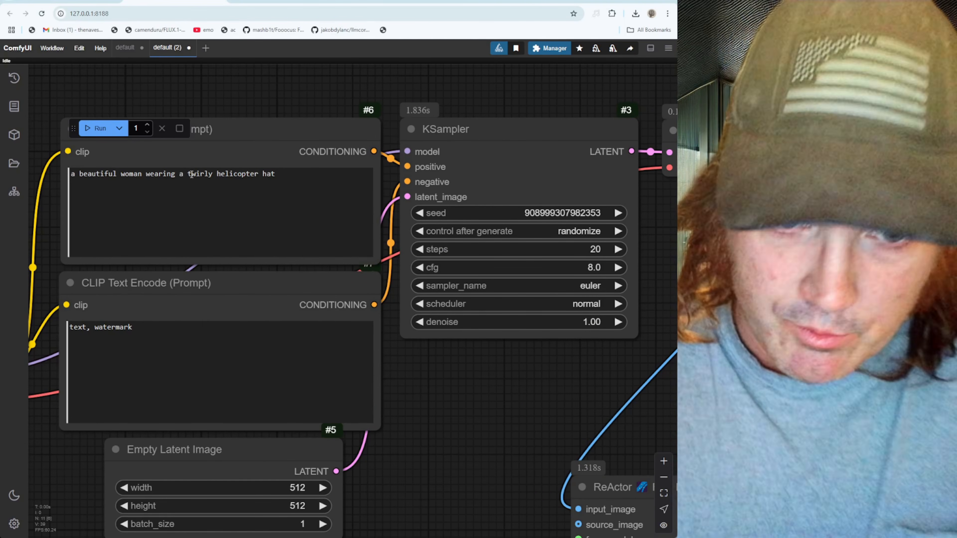
left_click_drag(192, 174, 258, 176)
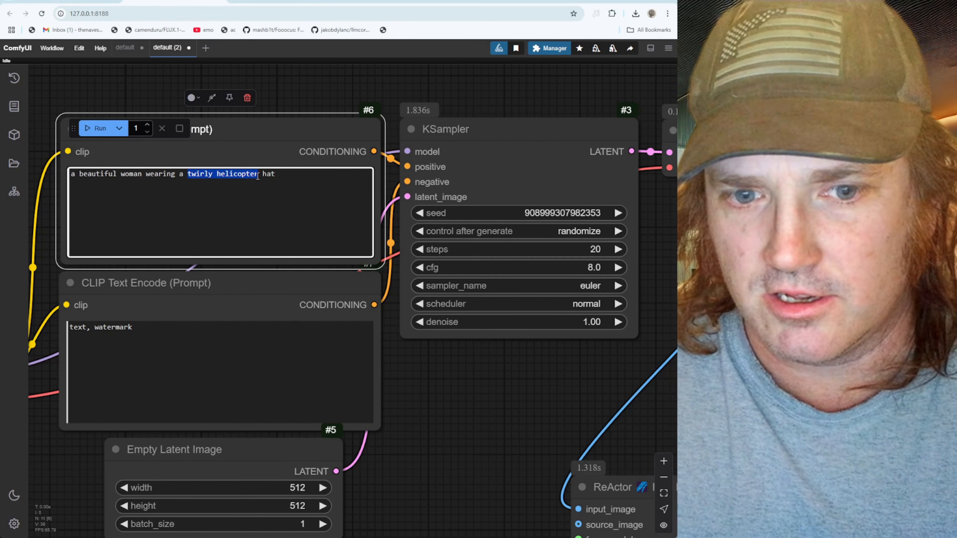
- Switch to ChatGPT in another browser tab and ask "what do you call those silly hats that have asingle propellor on them"
left_click(236, 2)
type("chat")
key("Return")
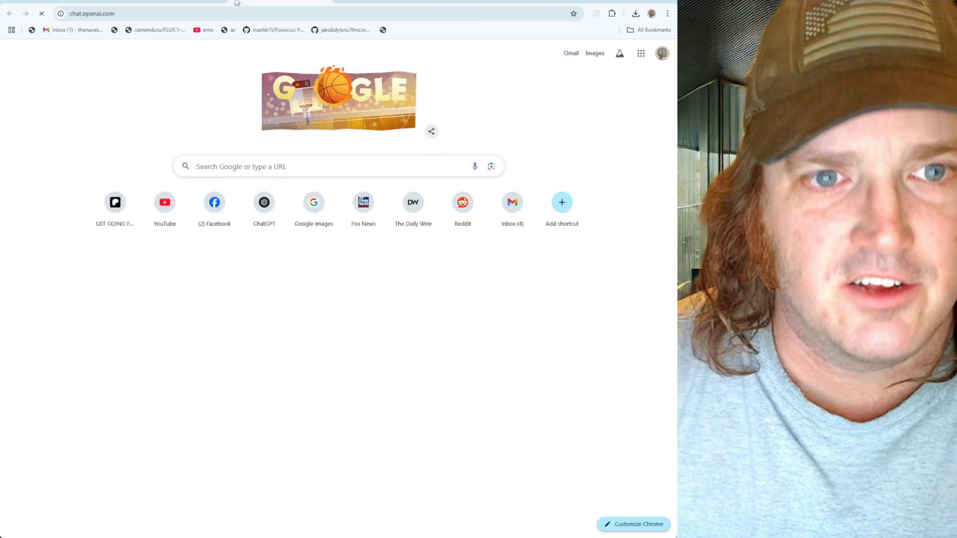
left_click(12, 51)
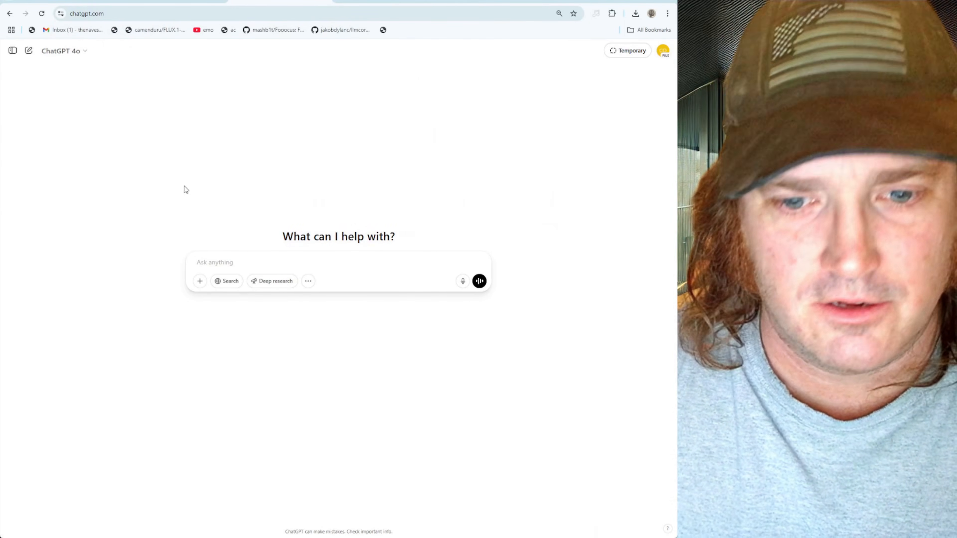
type("wha")
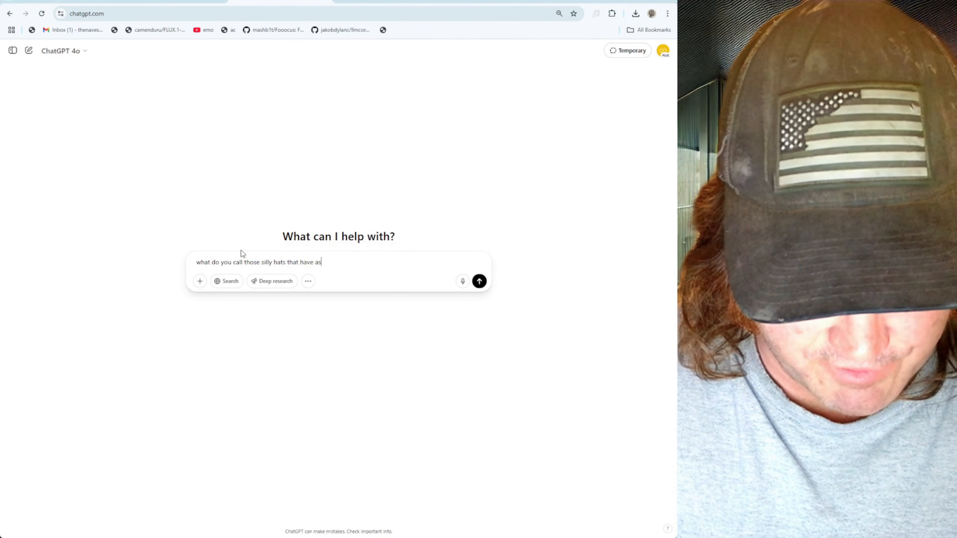
type("propellor on th")
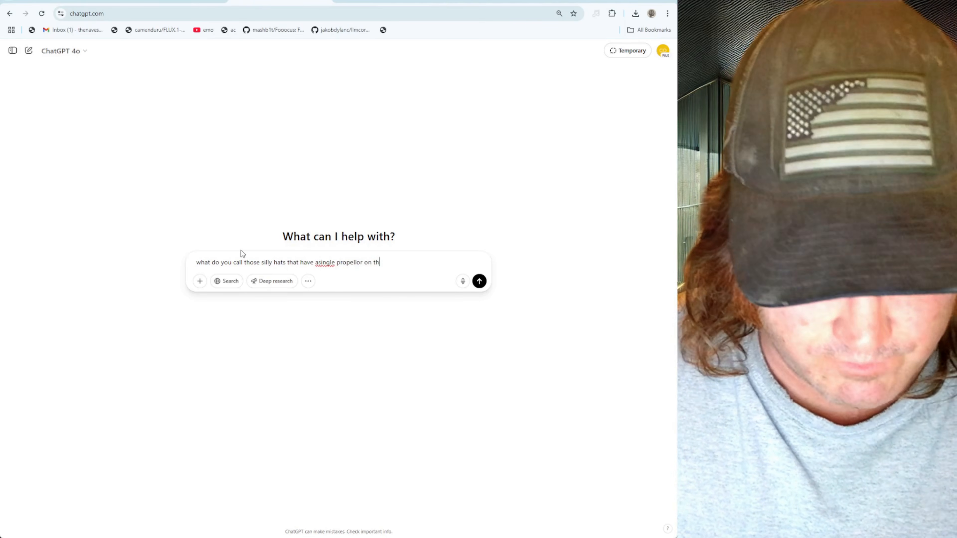
type("em")
key("Return")
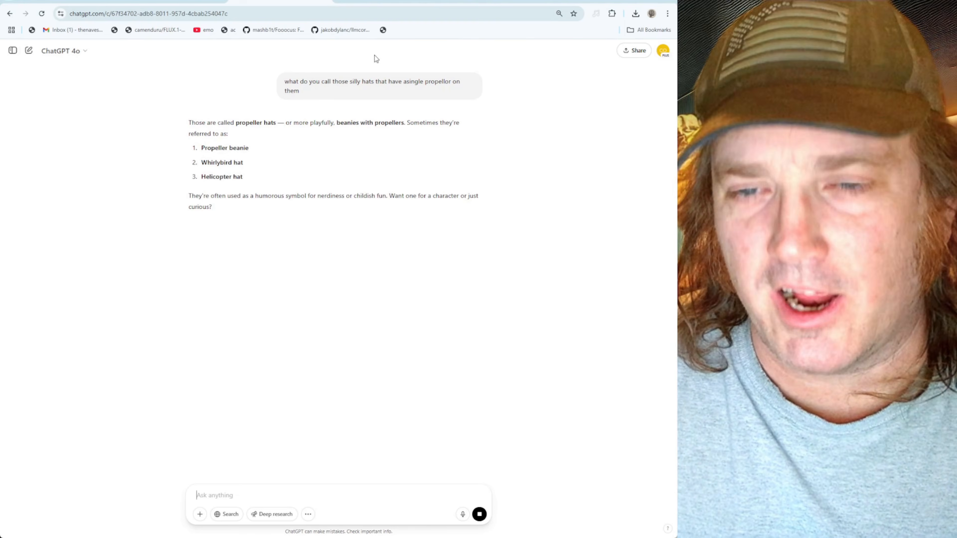
- Back in ComfyUI, change the positive prompt to "a beautiful woman wearing a propellor hat" and run the workflow
left_click(133, 2)
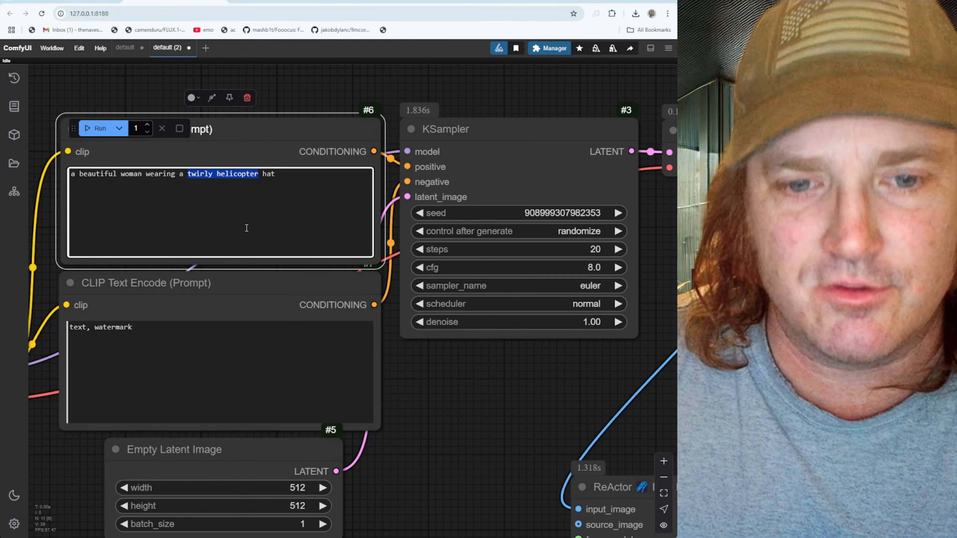
double_click(199, 177)
type("propellor")
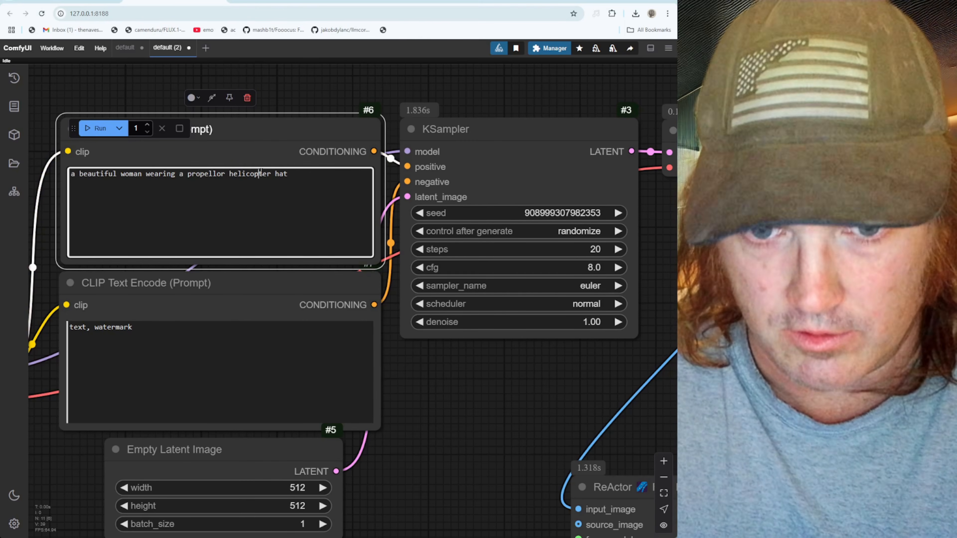
double_click(237, 178)
key("BackSpace")
key("ctrl+Return")
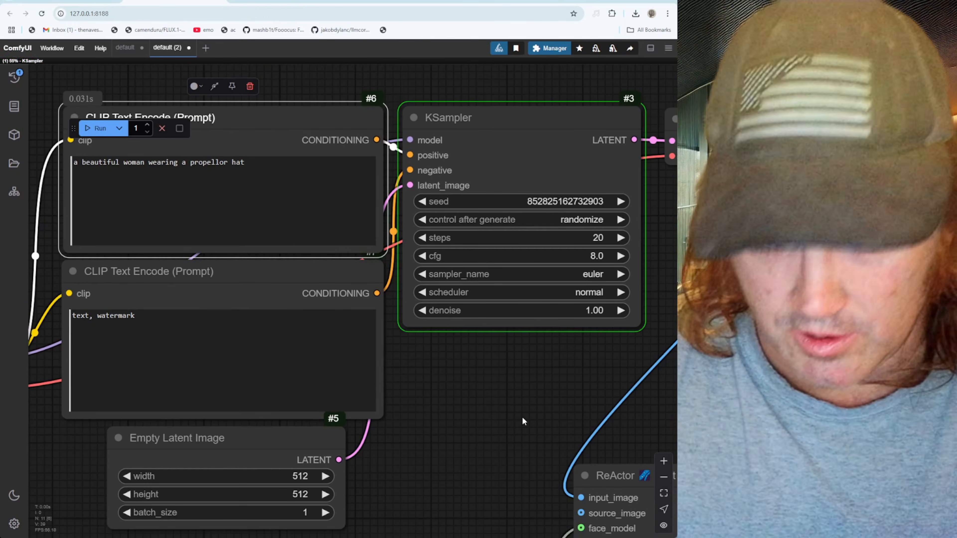
- Compare the VAE Decode image with the face-swapped image in the two Save Image nodes, looking closely at the swapped face
scroll(550, 377, "down", 3)
left_click_drag(578, 373, 128, 292)
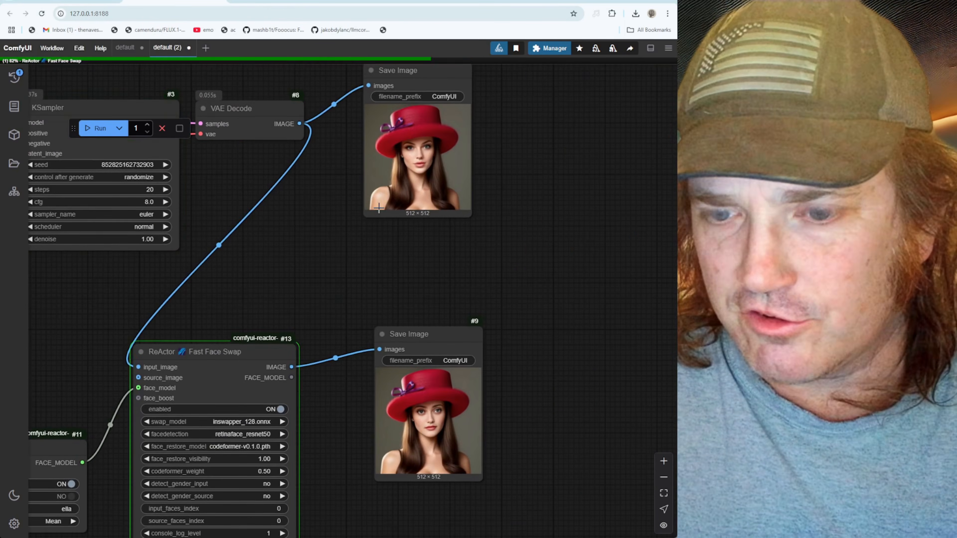
scroll(484, 188, "up", 2)
left_click_drag(459, 271, 440, 343)
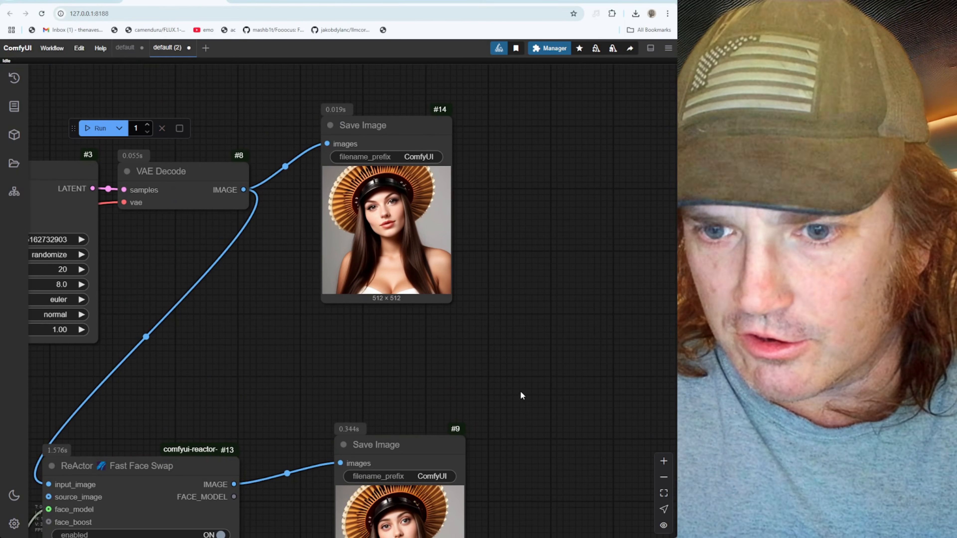
left_click_drag(527, 387, 493, 134)
scroll(385, 333, "up", 5)
scroll(371, 243, "up", 4)
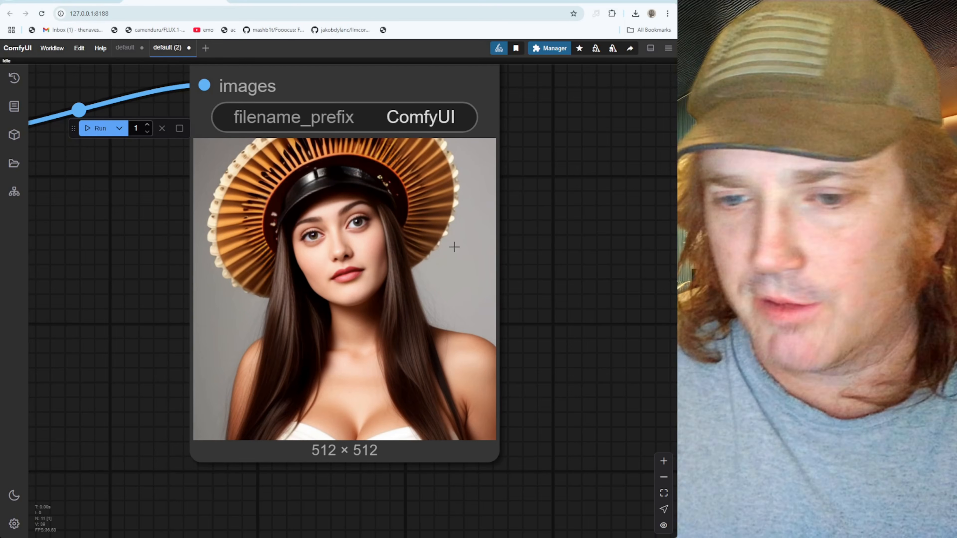
- Run the workflow again with the same prompt and compare the new original image with its face-swapped version
scroll(528, 266, "down", 3)
left_click_drag(214, 229, 417, 346)
left_click(99, 128)
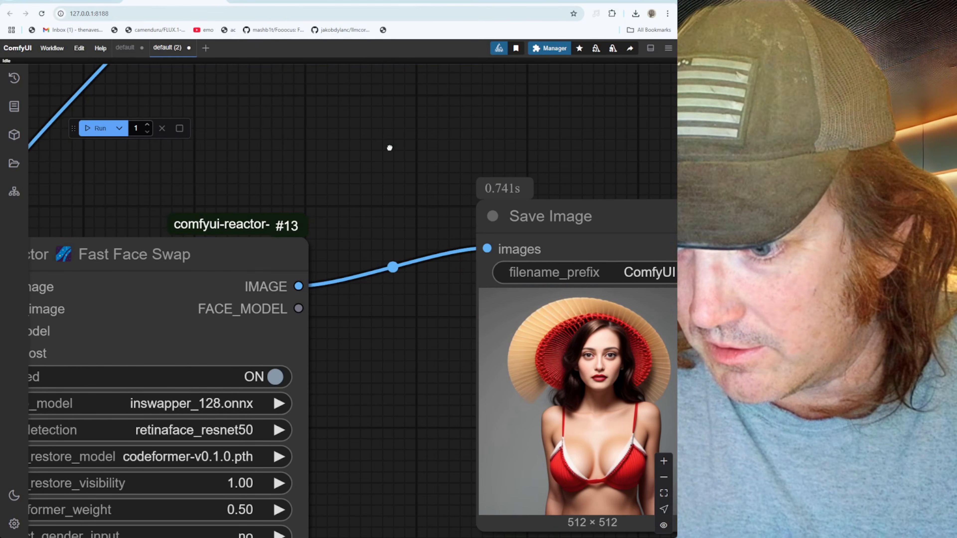
left_click_drag(389, 148, 242, 437)
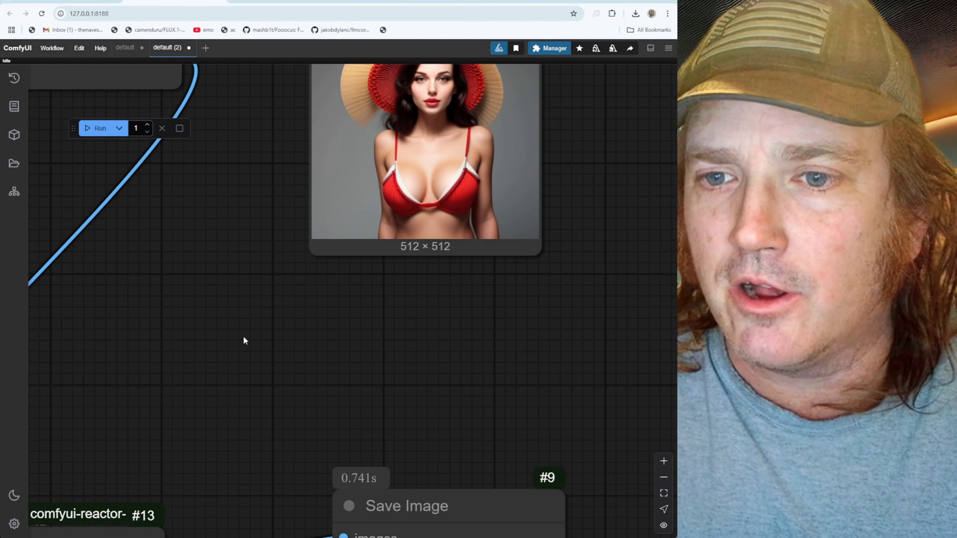
left_click_drag(243, 341, 234, 415)
left_click_drag(491, 535, 442, 184)
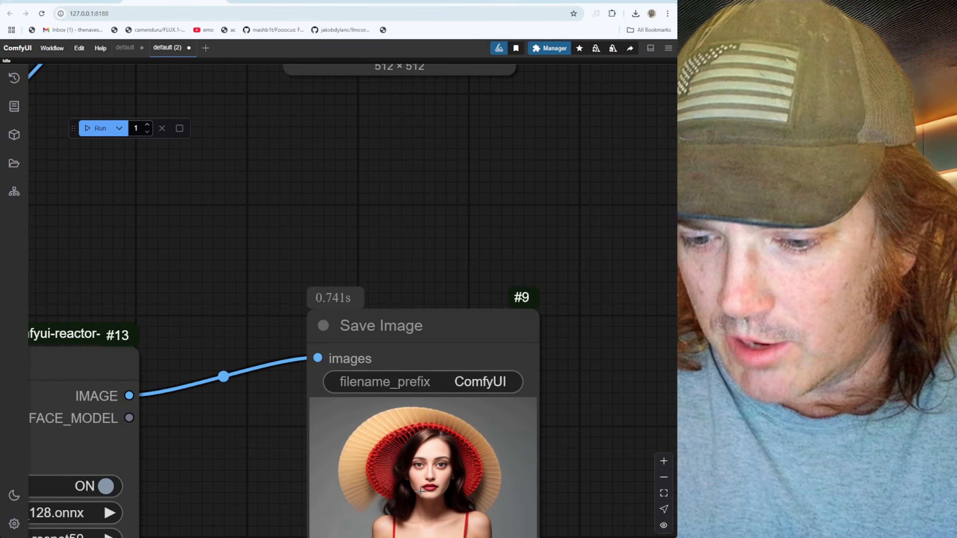
scroll(460, 492, "up", 8)
scroll(461, 492, "down", 5)
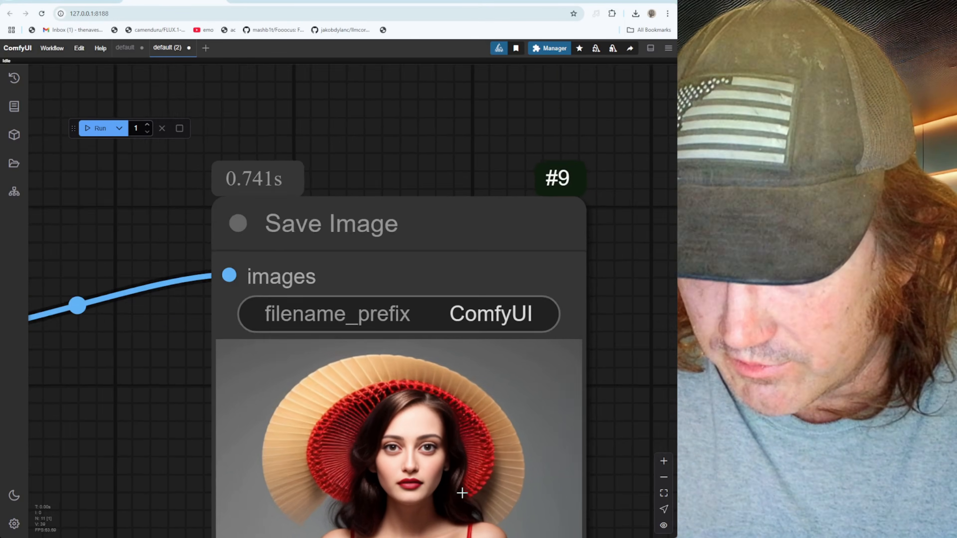
- Set the Load Checkpoint node's ckpt_name to helloyoung25d_V15j.safetensors and run the workflow
left_click_drag(159, 278, 663, 313)
scroll(358, 272, "down", 3)
scroll(354, 269, "down", 8)
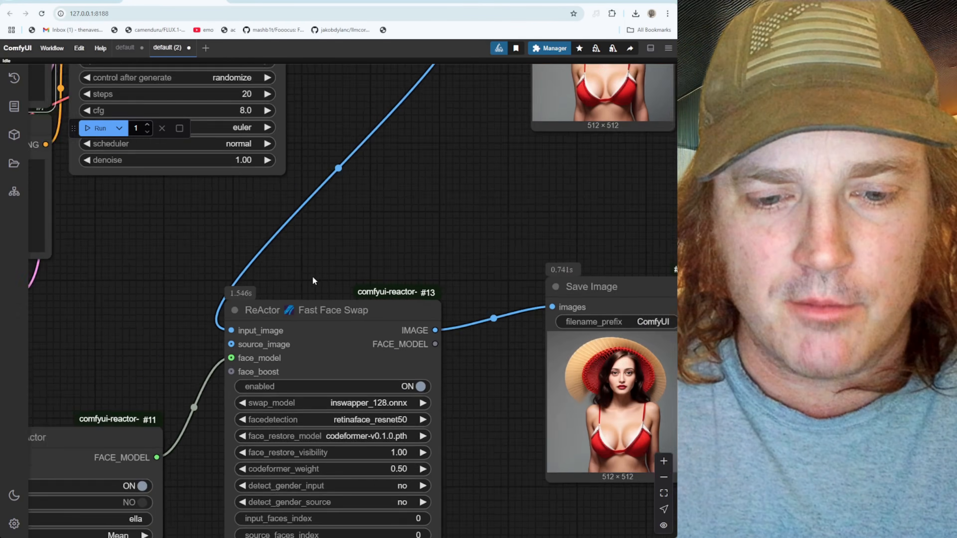
left_click_drag(204, 287, 628, 297)
left_click(197, 263)
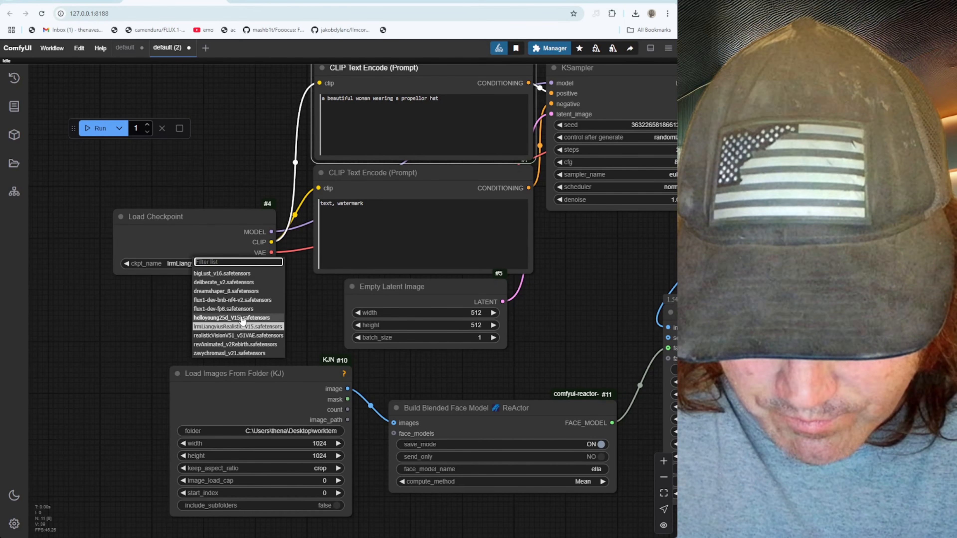
left_click(242, 319)
left_click_drag(310, 312, 2, 342)
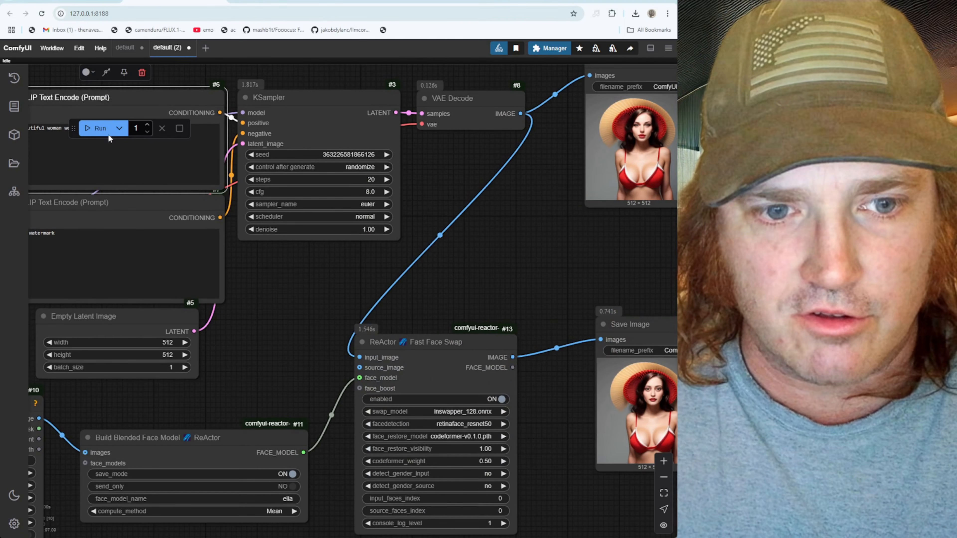
left_click(109, 134)
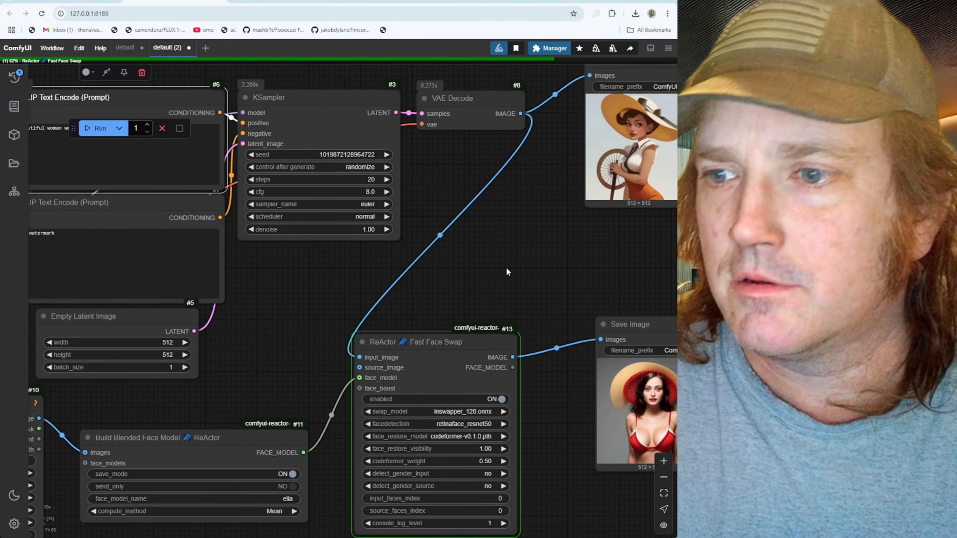
- Examine the illustrated image and its face-swapped version, looking closely at the face in the Fast Face Swap output
left_click_drag(506, 267, 330, 333)
left_click_drag(439, 304, 399, 215)
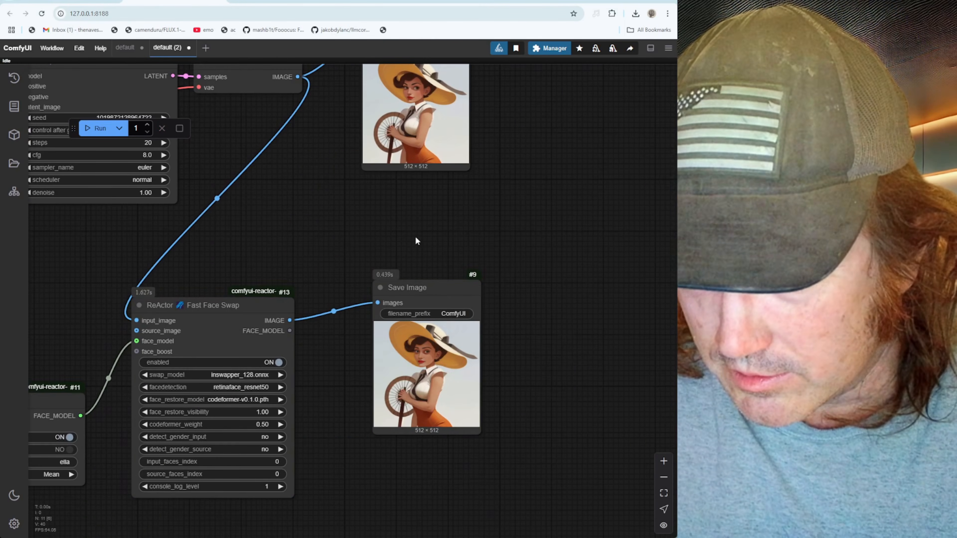
scroll(533, 359, "up", 3)
scroll(536, 363, "up", 5)
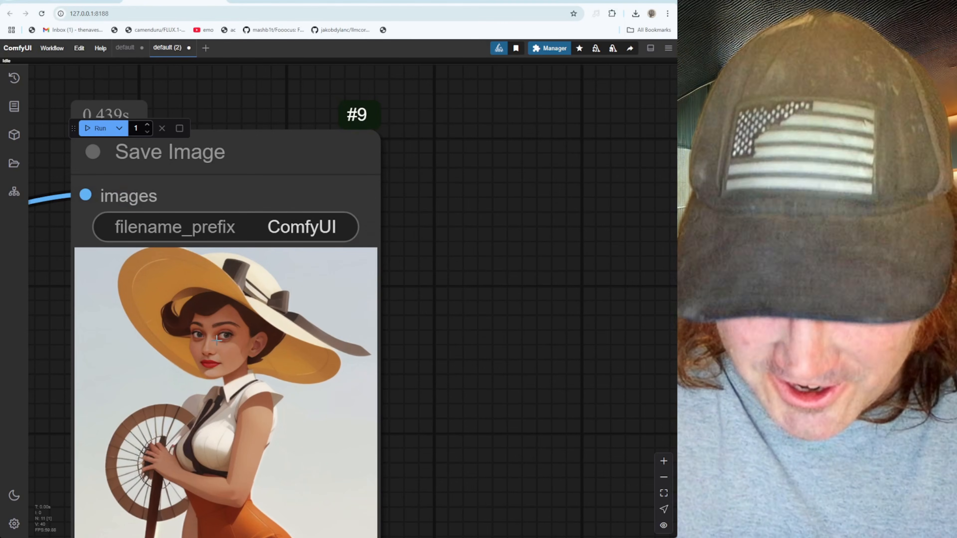
scroll(521, 336, "down", 8)
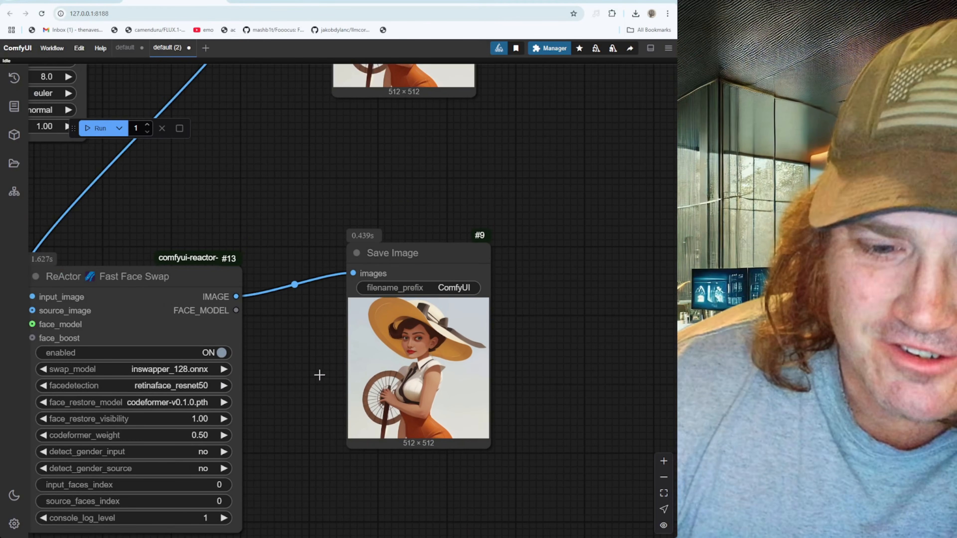
- Review the Build Blended Face Model node's save_mode, face_model_name and compute_method settings
left_click_drag(317, 373, 560, 327)
left_click_drag(197, 278, 394, 222)
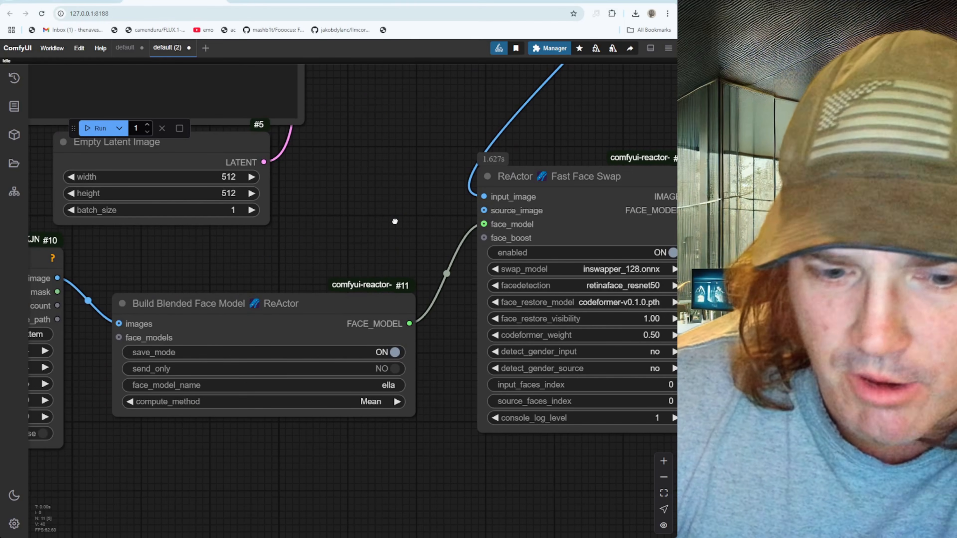
left_click_drag(275, 242, 405, 232)
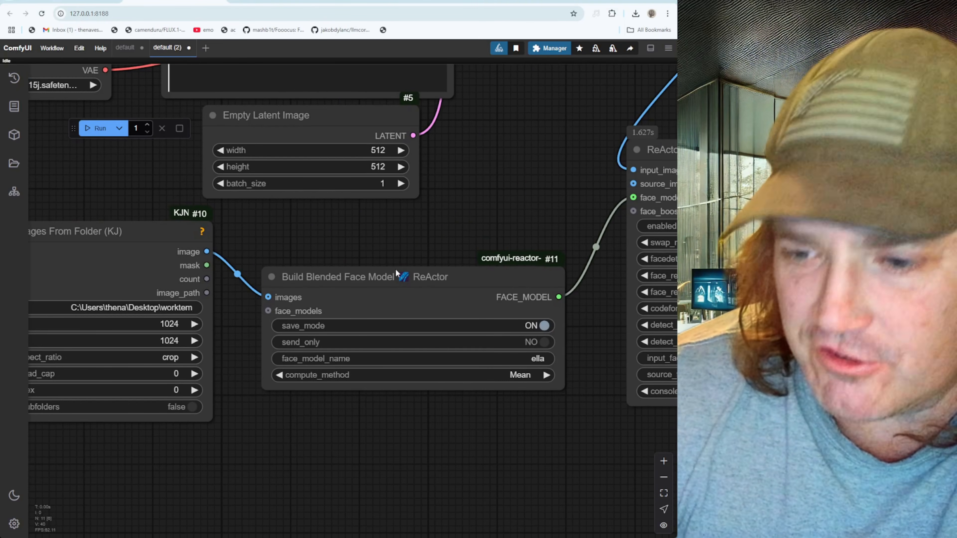
left_click_drag(333, 435, 327, 390)
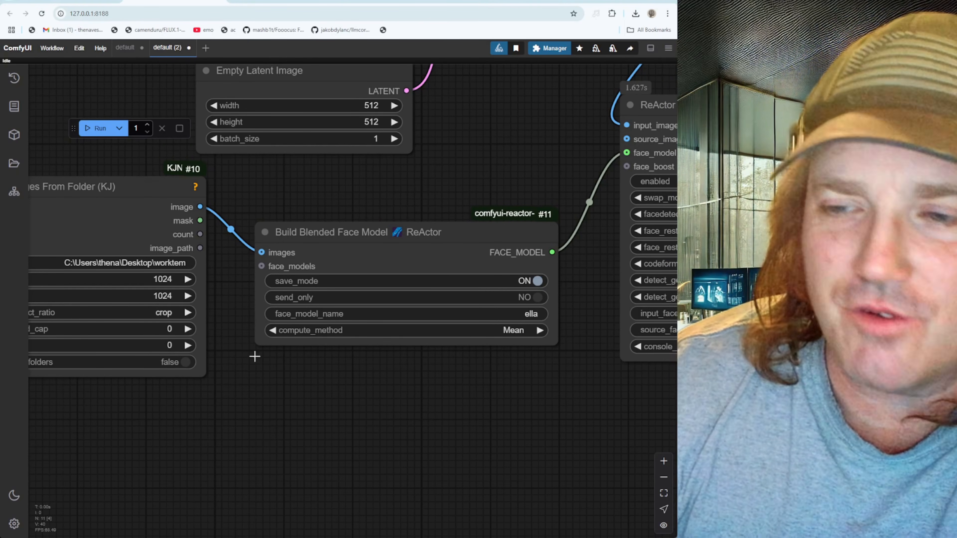
left_click_drag(141, 451, 220, 423)
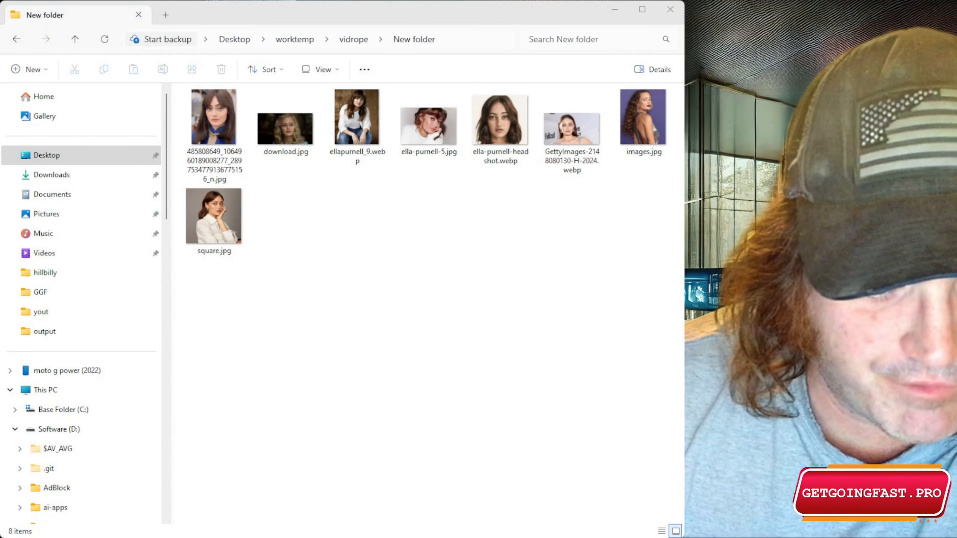
- Open the D:\Image\ComfyUI\ComfyUI\models folder on the Software (D:) drive
left_click(472, 39)
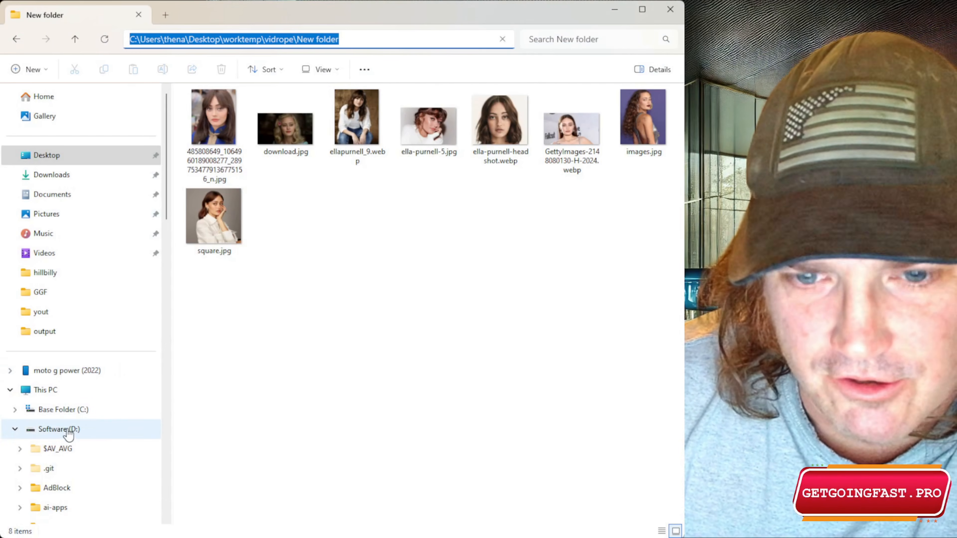
left_click(68, 429)
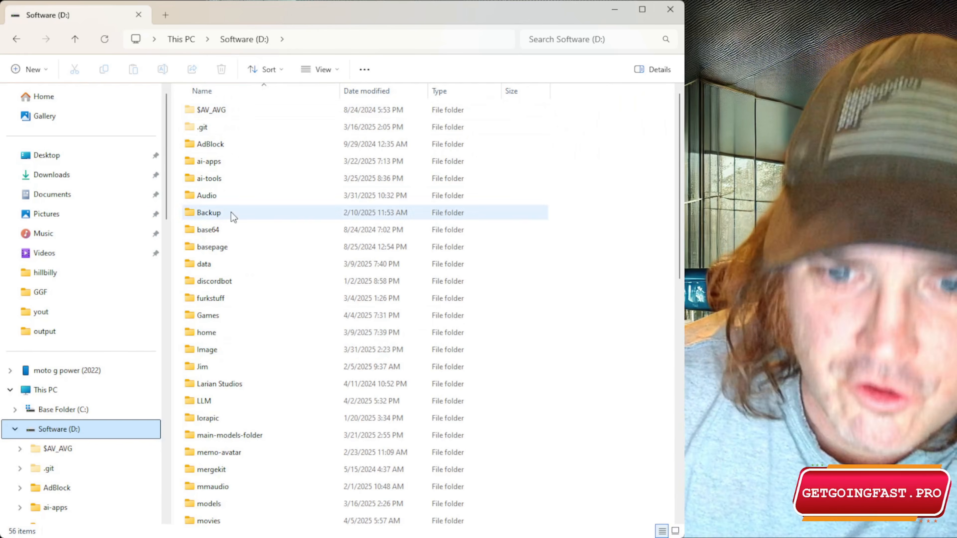
double_click(215, 349)
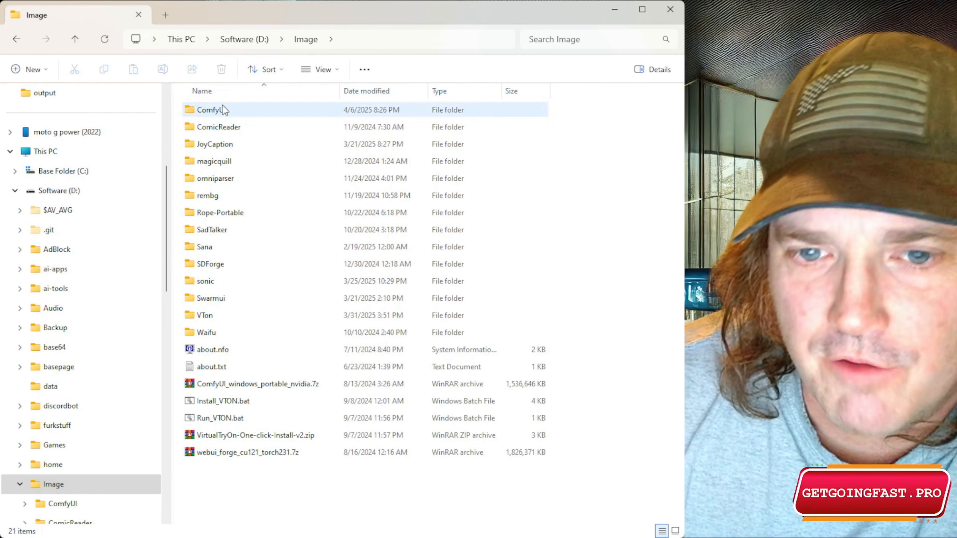
double_click(221, 109)
left_click(221, 110)
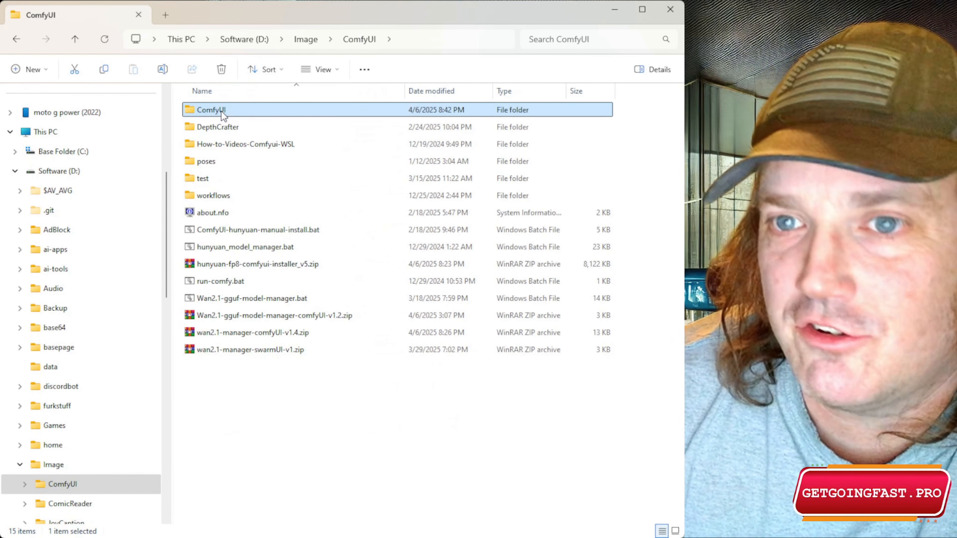
double_click(221, 110)
left_click(222, 299)
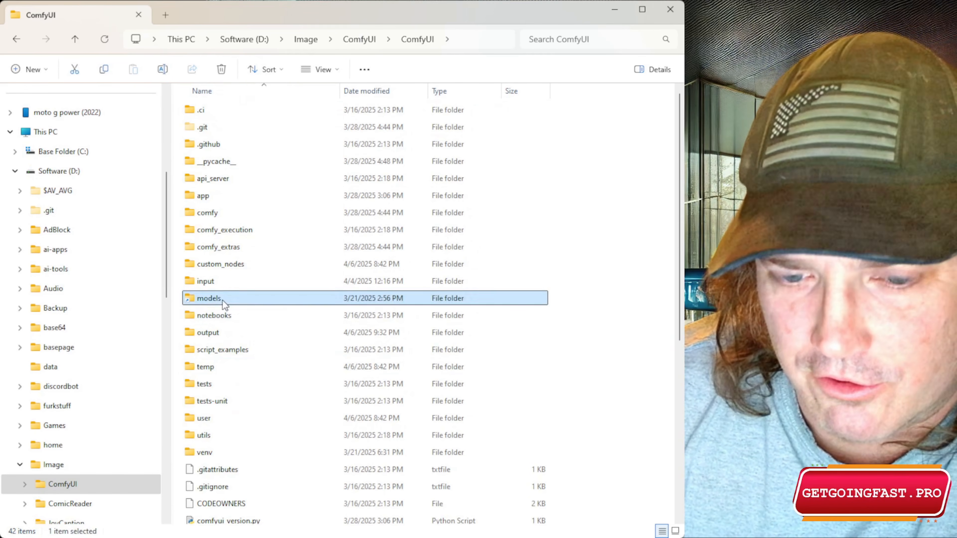
double_click(221, 300)
- Open the faces folder inside the reactor models folder and locate the saved face model file
scroll(230, 295, "down", 2)
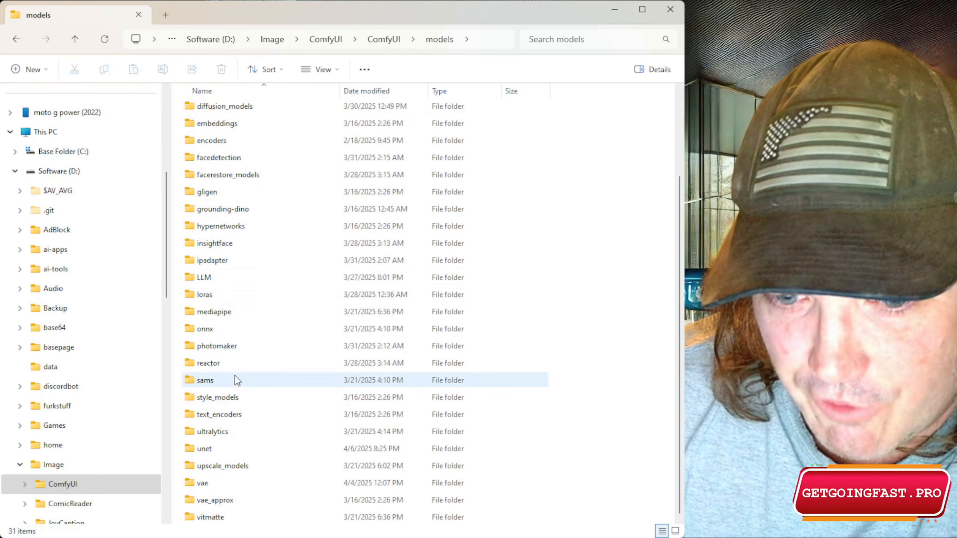
double_click(214, 364)
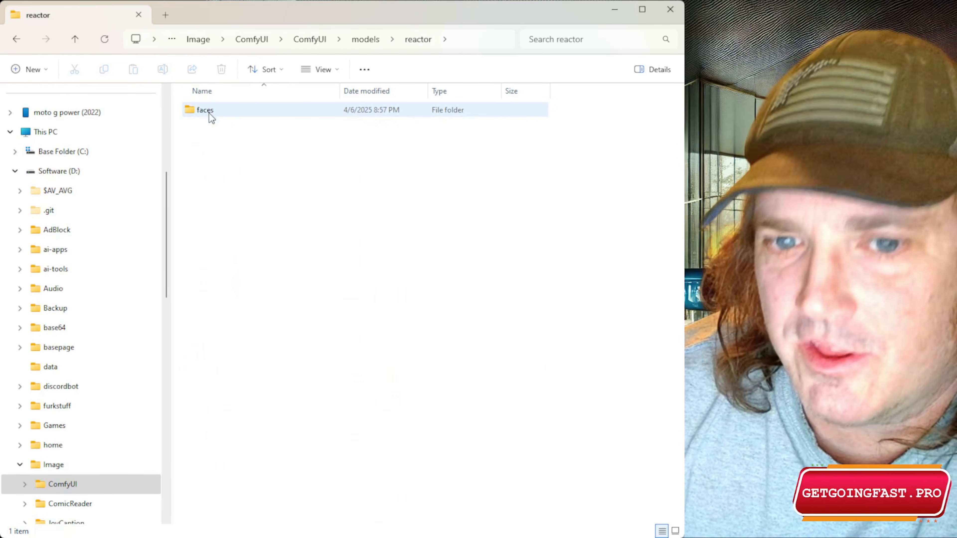
double_click(211, 113)
left_click(214, 130)
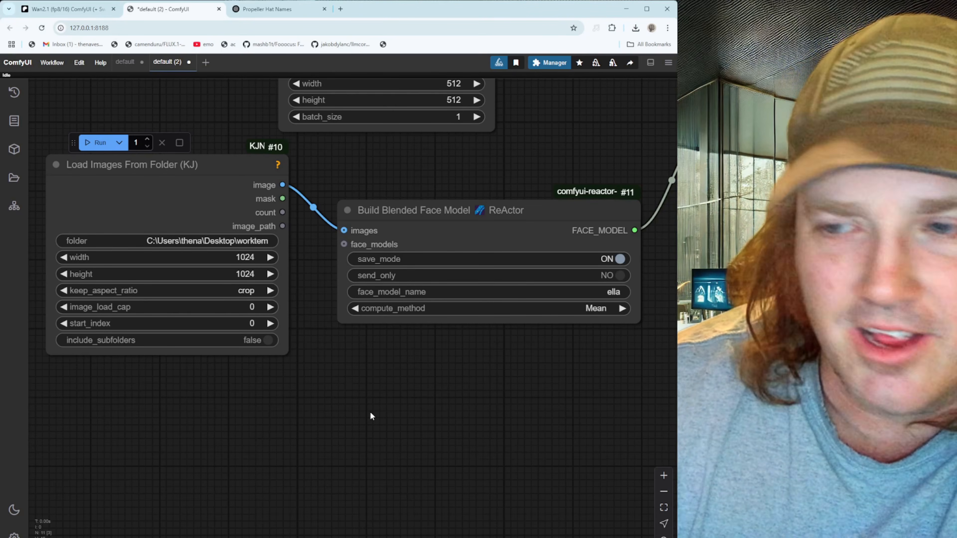
- In the ComfyUI workflow, add a ReActor Load Face Model node below the Build Blended Face Model node
scroll(370, 411, "down", 4)
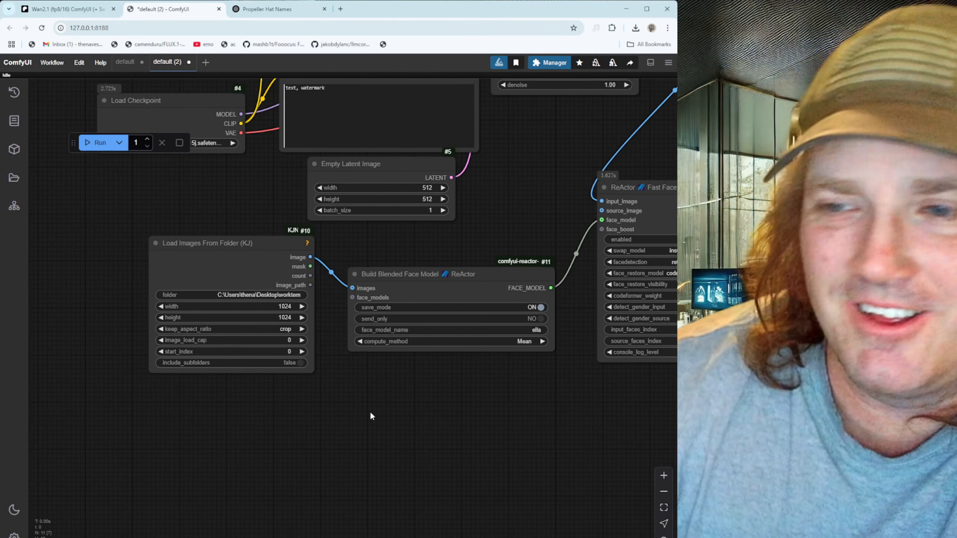
left_click_drag(370, 412, 339, 363)
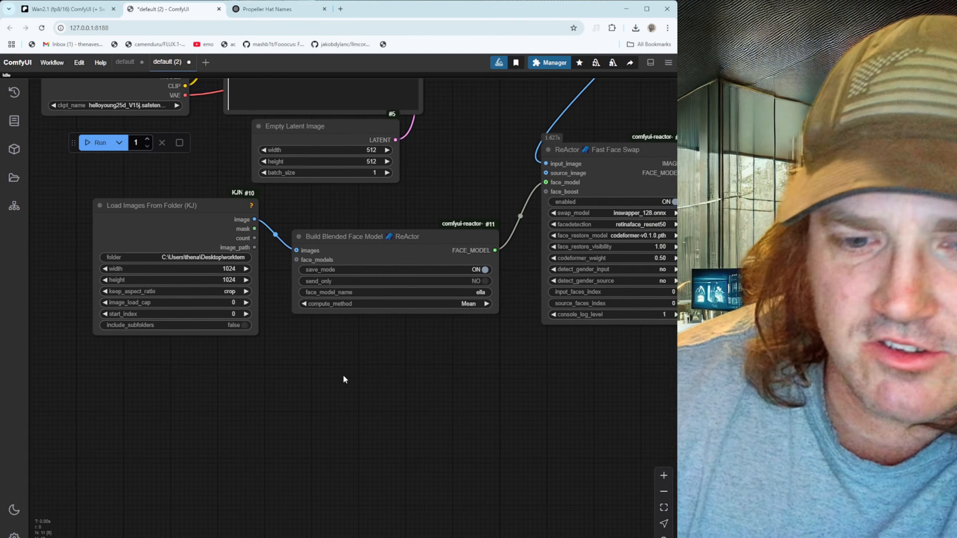
right_click(336, 373)
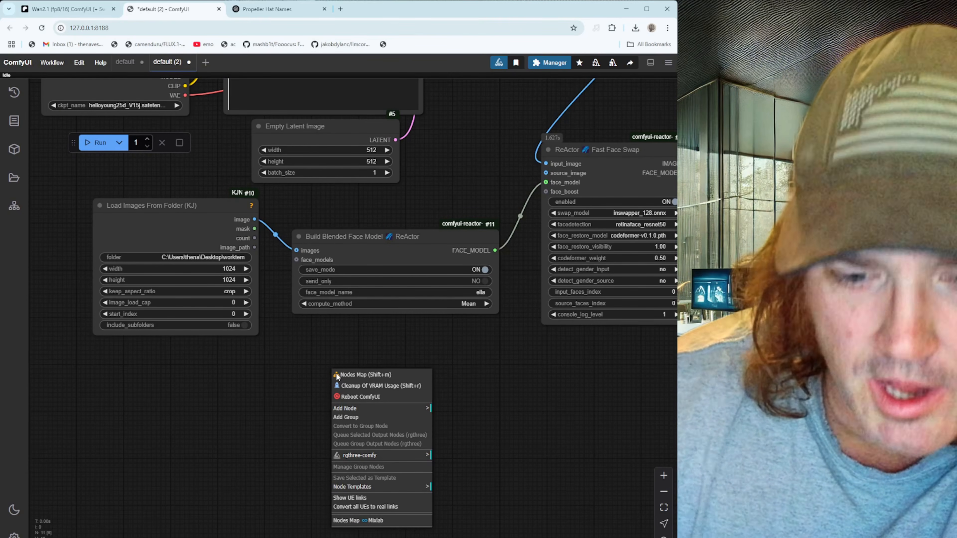
left_click(358, 409)
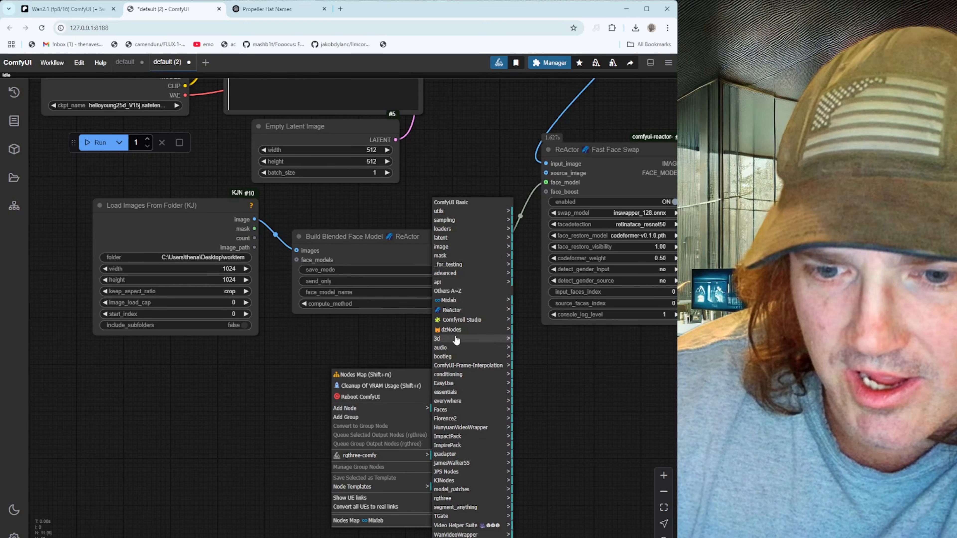
left_click(451, 309)
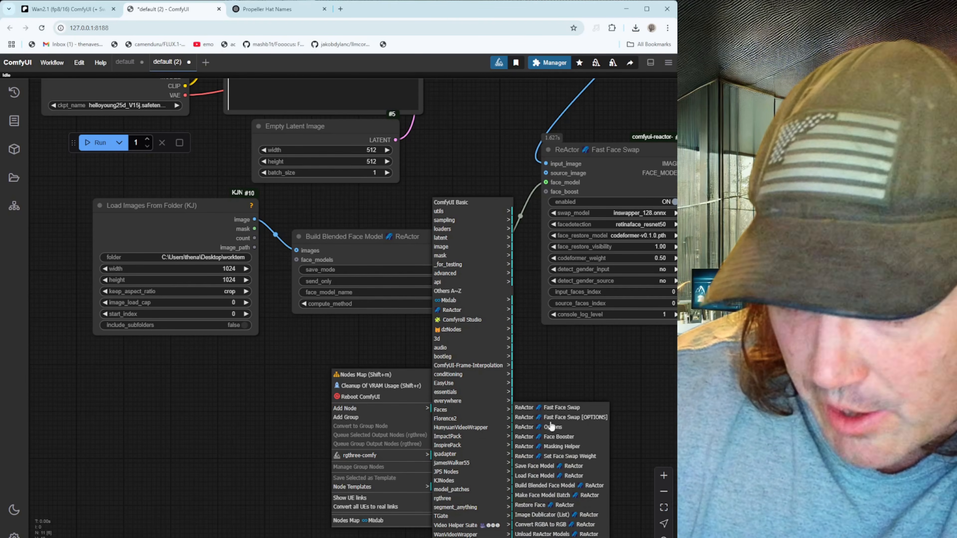
left_click(547, 475)
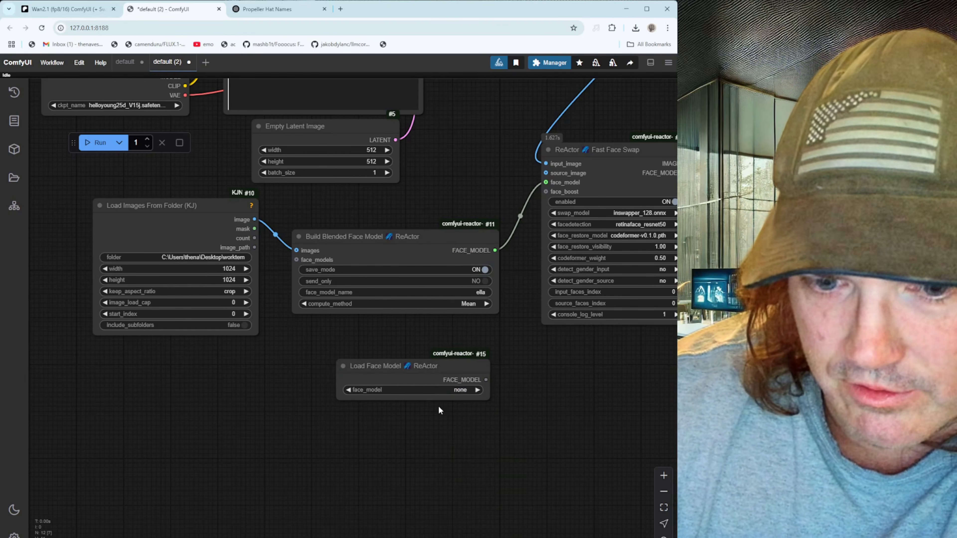
- Reload the ComfyUI page to refresh the face model list and set the Load Face Model node's face_model to ella.safetensors
left_click(459, 388)
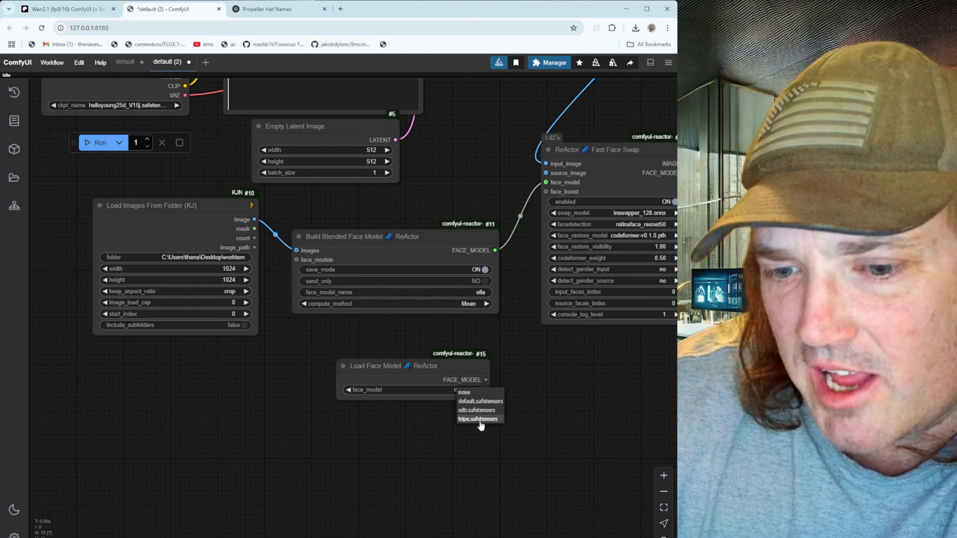
left_click(521, 373)
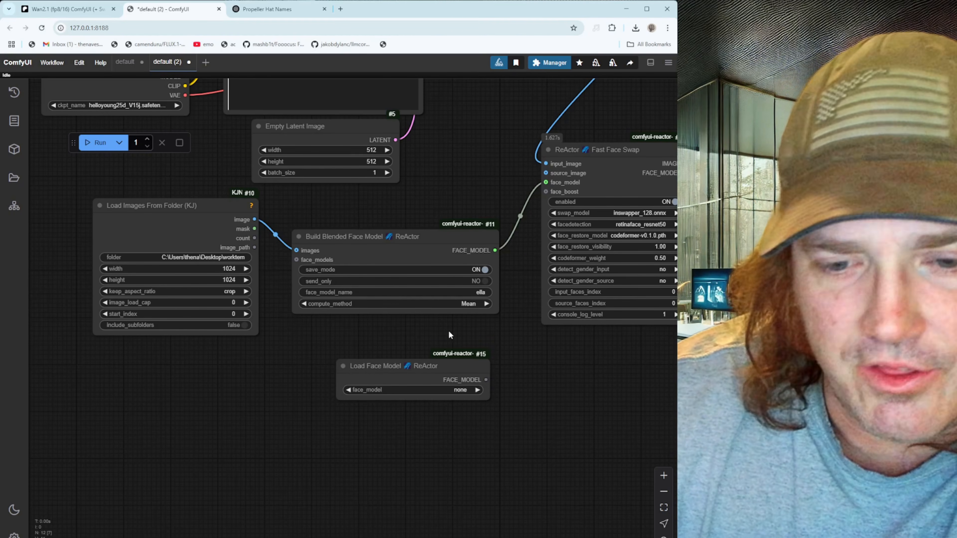
left_click(41, 27)
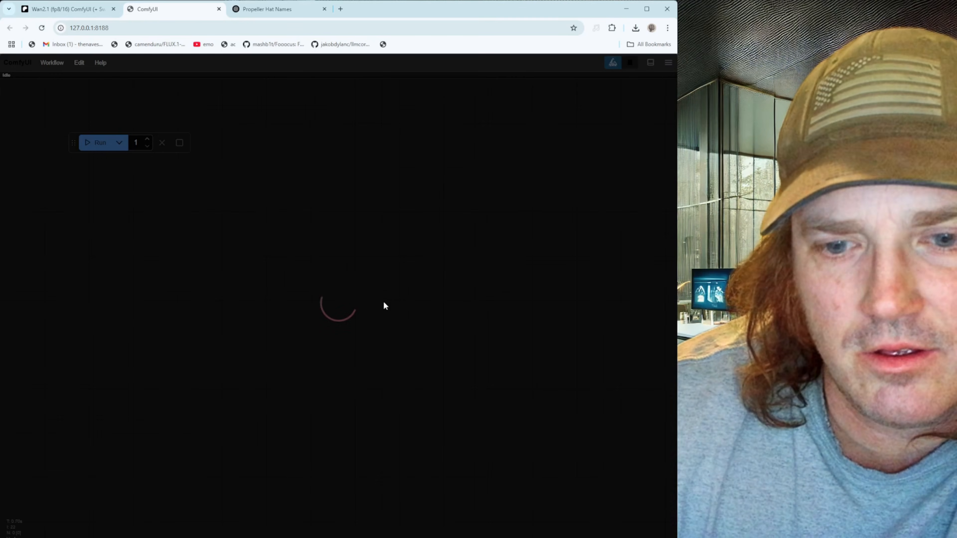
scroll(375, 363, "up", 6)
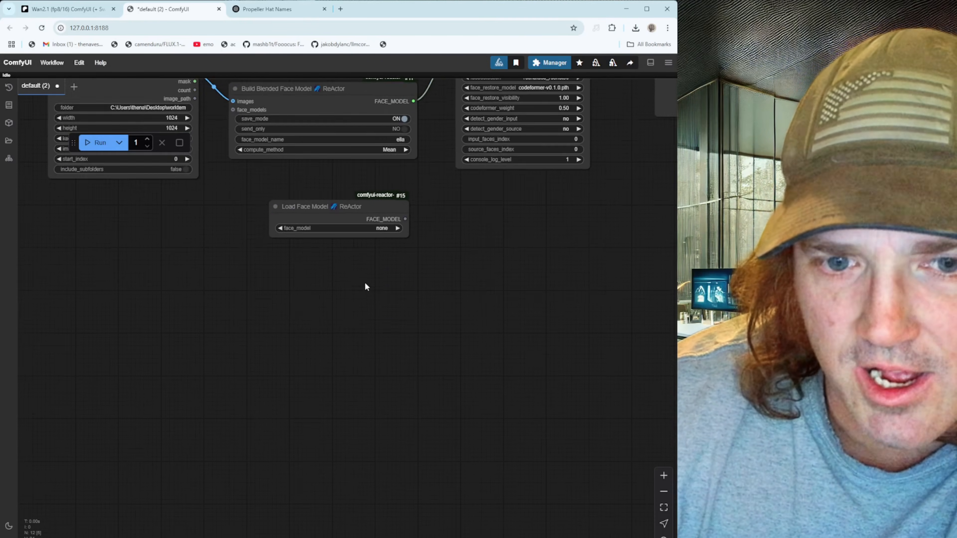
left_click(376, 305)
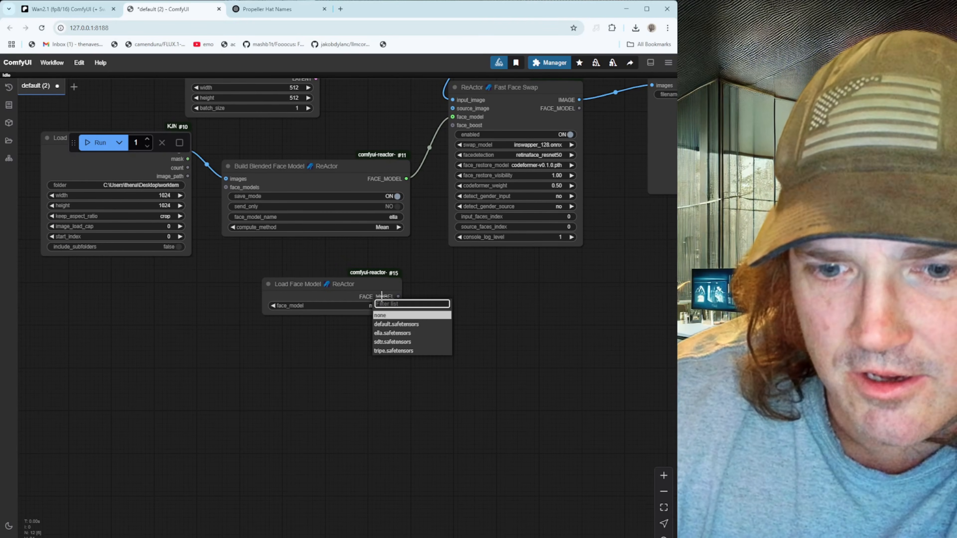
left_click(396, 334)
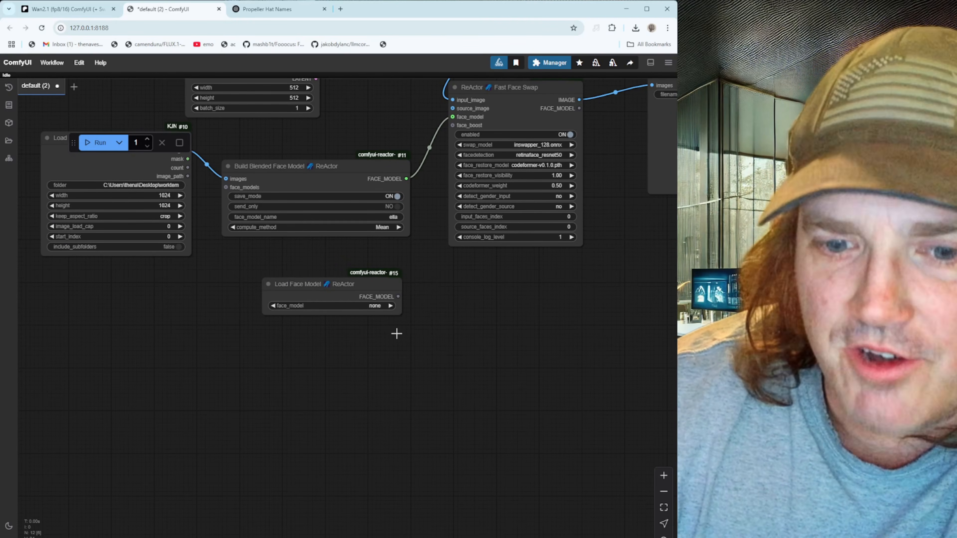
- Move the Build Blended Face Model node below Load Images From Folder and connect Load Face Model's FACE_MODEL output to Fast Face Swap's face_model input
left_click_drag(346, 166, 152, 306)
left_click_drag(398, 296, 451, 129)
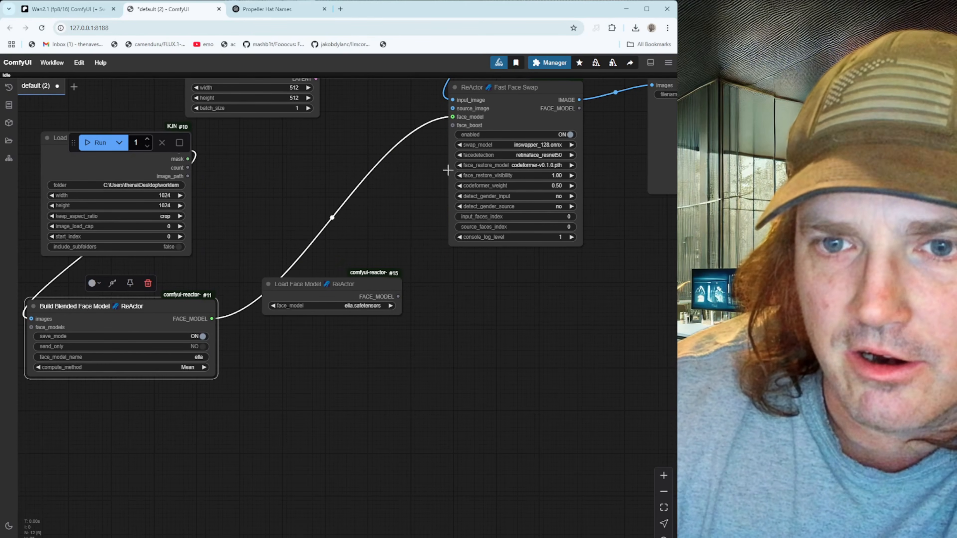
left_click_drag(398, 297, 452, 117)
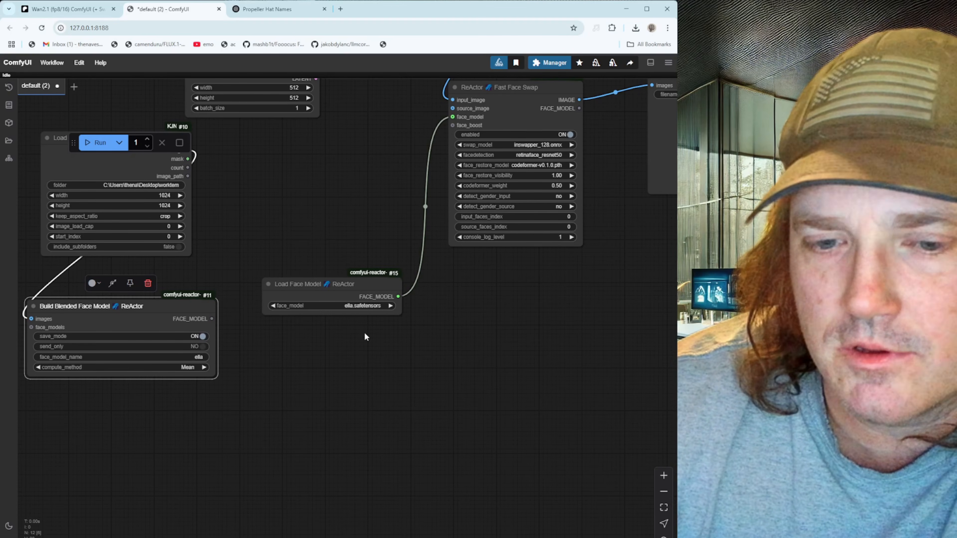
- Start a new workflow and load the default image generation workflow from the templates
left_click_drag(351, 406, 442, 506)
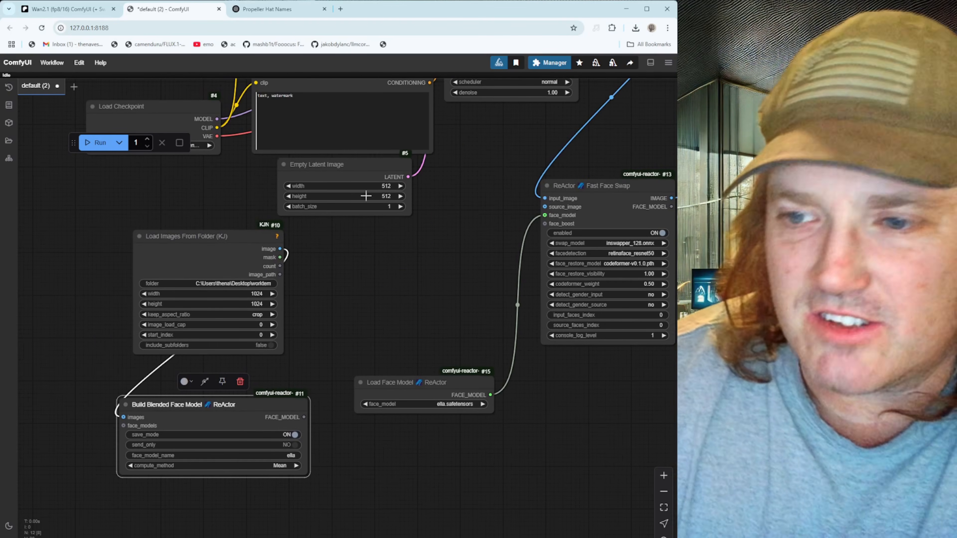
left_click(53, 62)
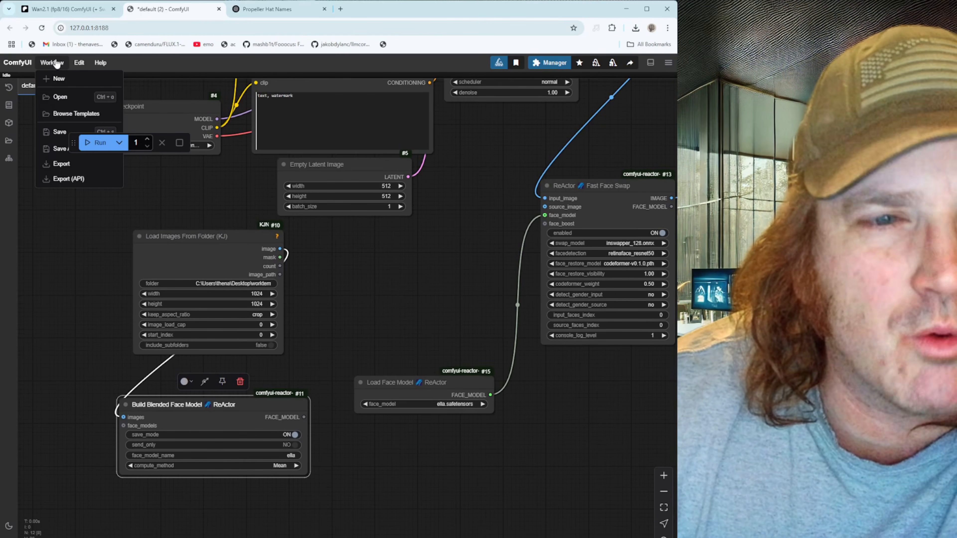
left_click(60, 79)
left_click(53, 62)
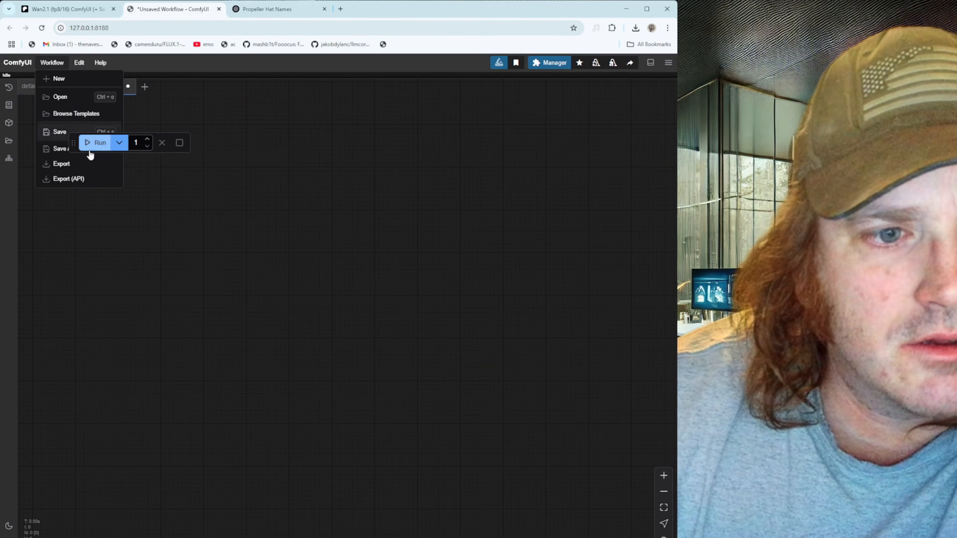
left_click(75, 114)
left_click(294, 239)
- Add a ReActor Load Face Model node below the KSampler and set its face_model to ella.safetensors
scroll(320, 406, "up", 10)
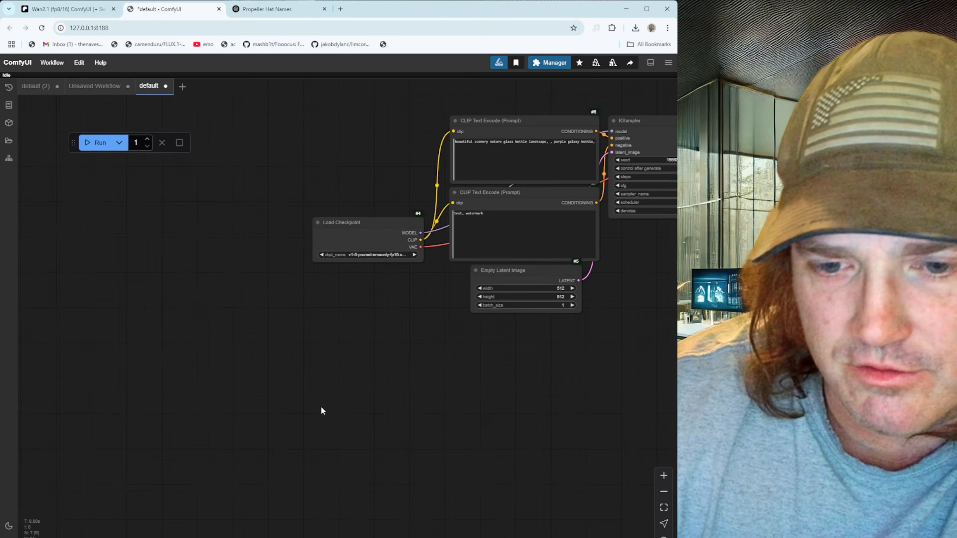
scroll(366, 382, "down", 8)
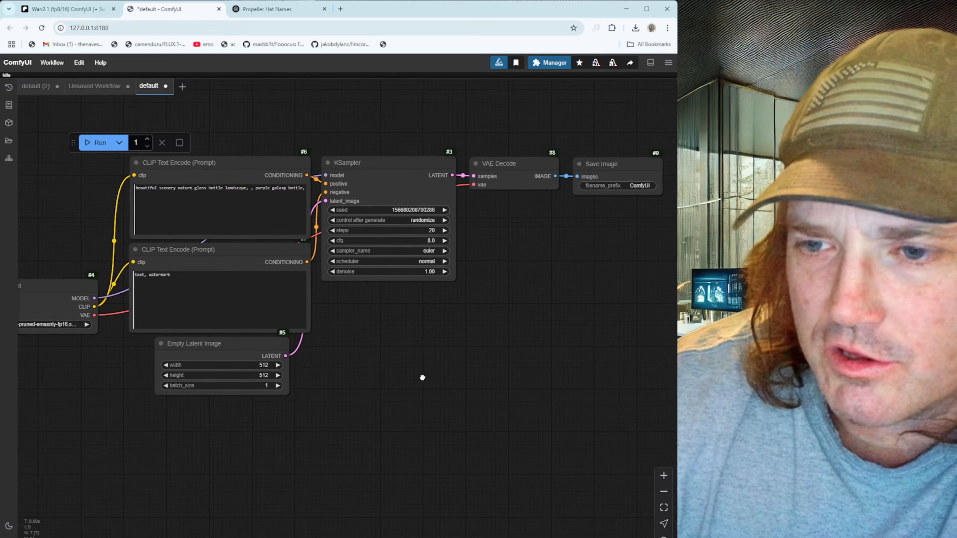
right_click(387, 335)
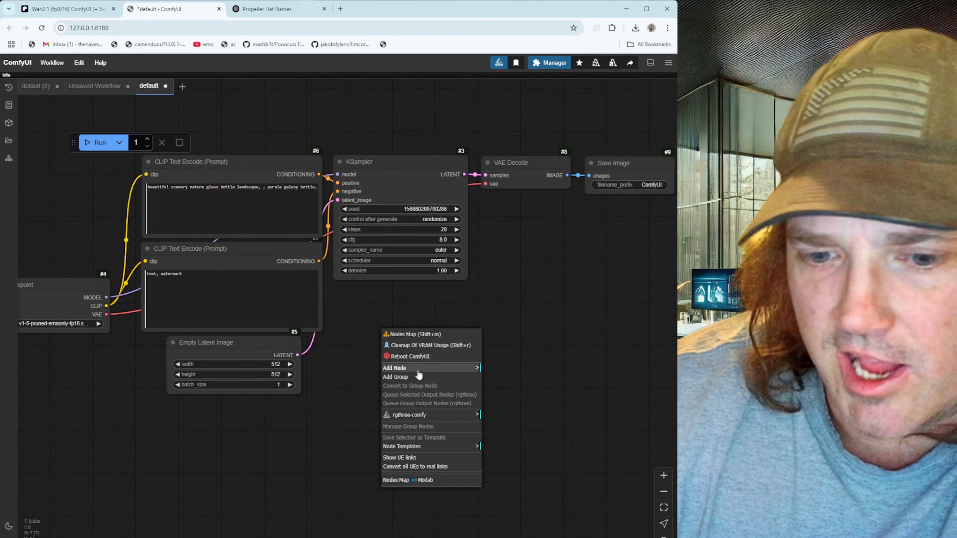
left_click(418, 369)
left_click(515, 314)
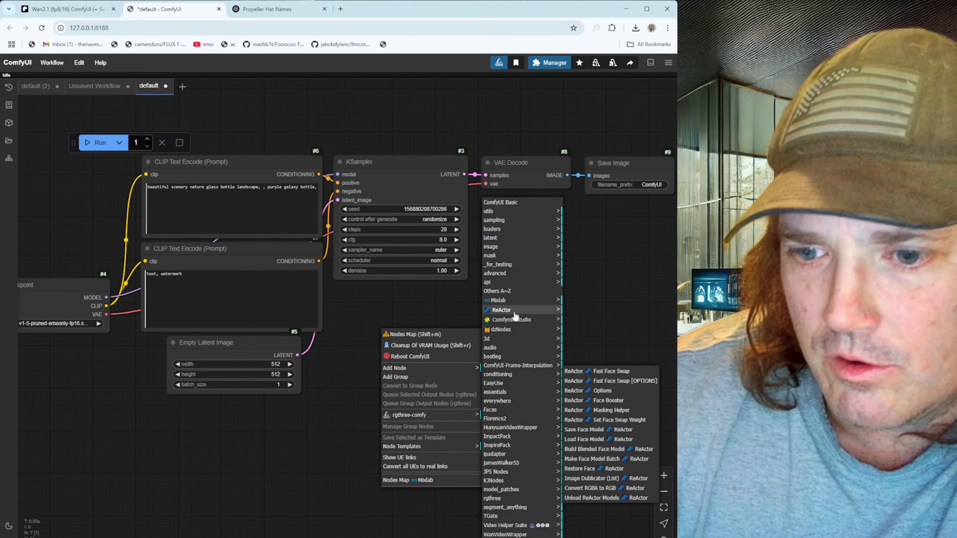
left_click(593, 440)
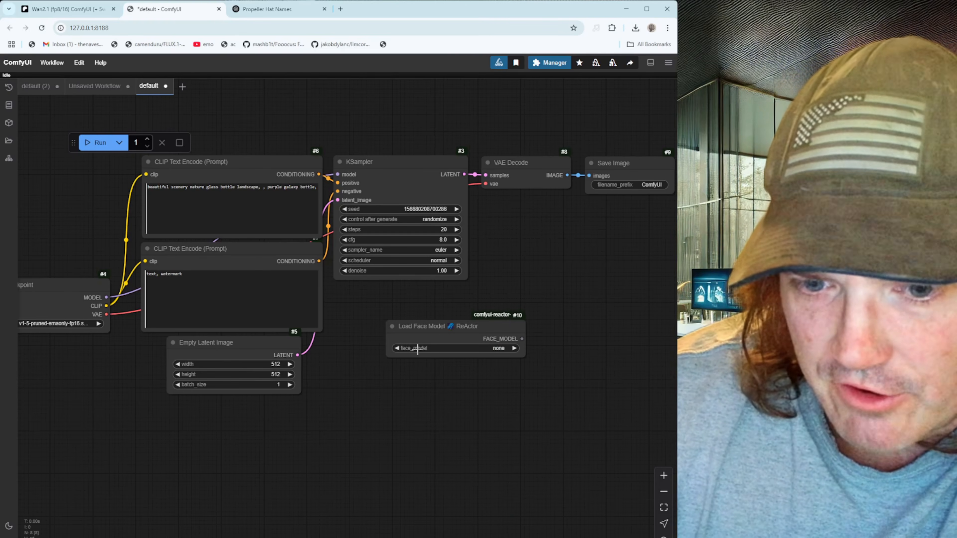
left_click(429, 349)
left_click(451, 380)
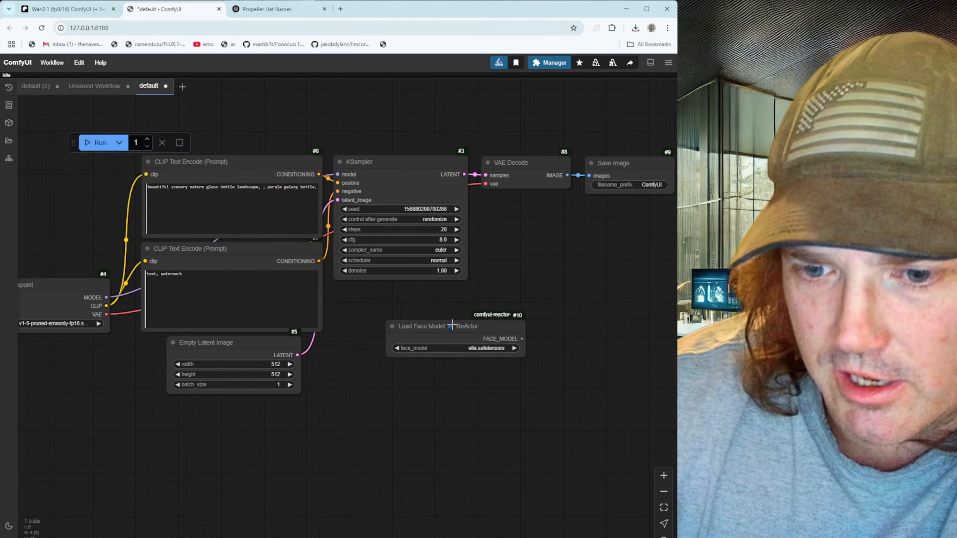
left_click_drag(451, 321, 391, 390)
- Add a ReActor Fast Face Swap node beside the Load Face Model node
right_click(518, 380)
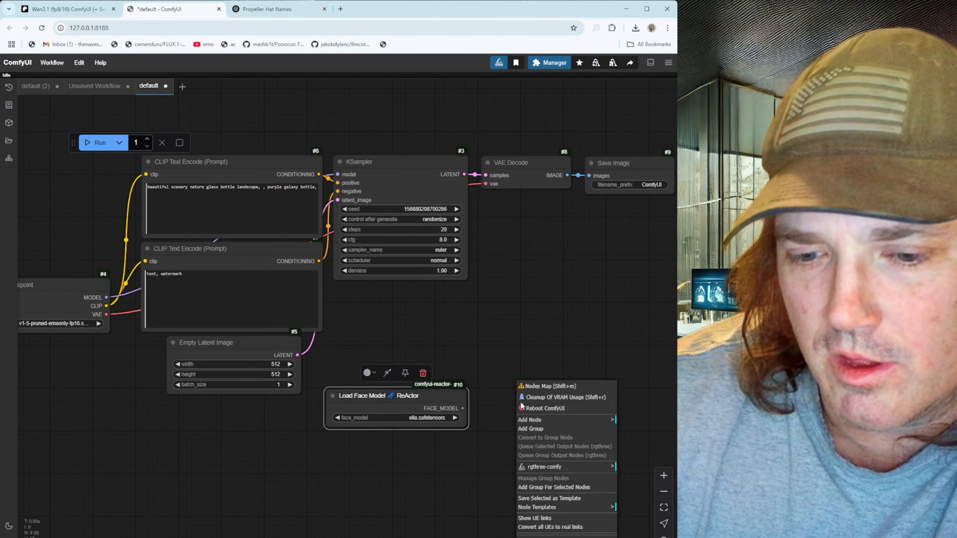
left_click(537, 421)
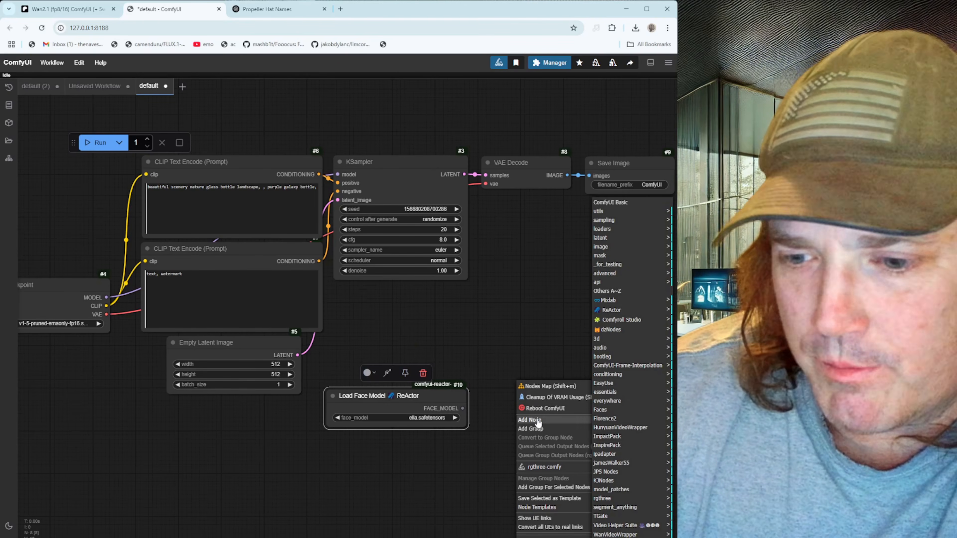
left_click(630, 310)
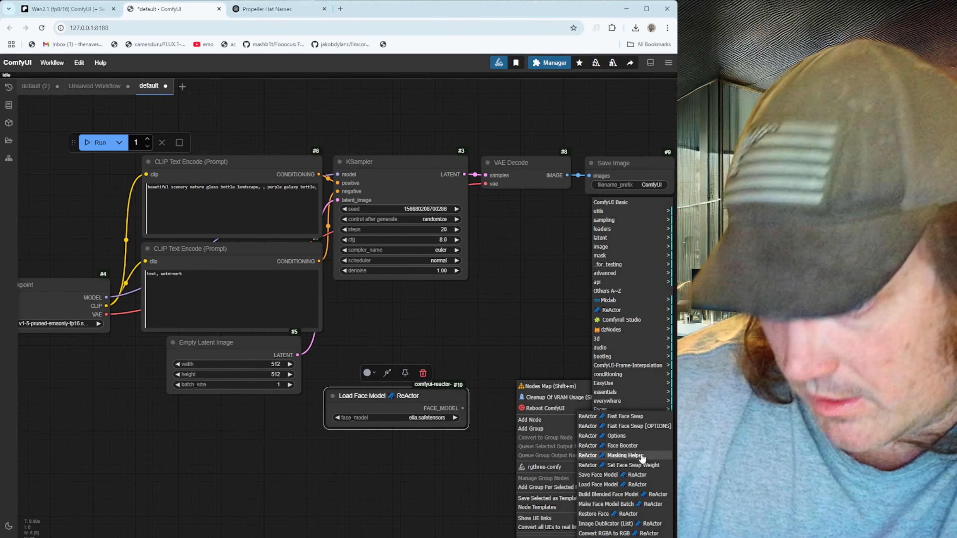
left_click(648, 418)
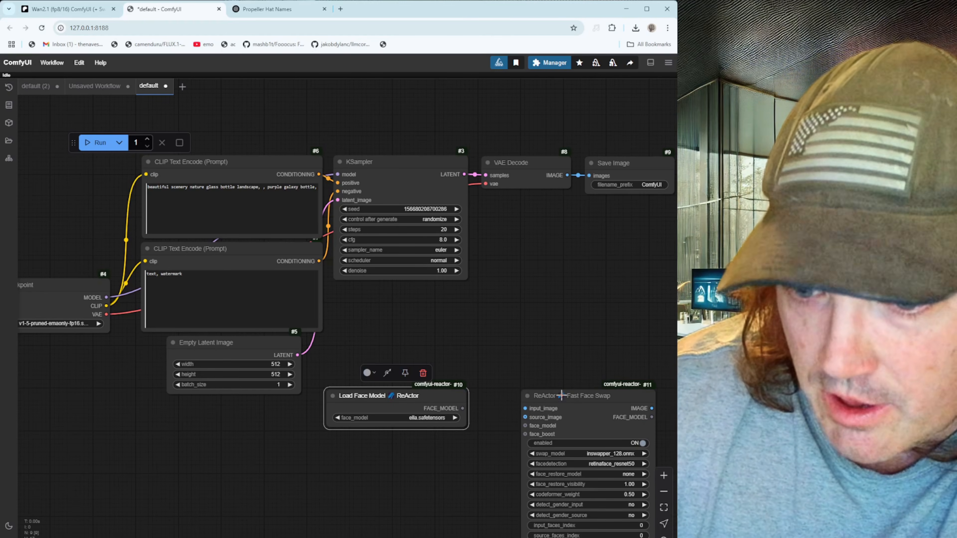
- Move Fast Face Swap up and connect VAE Decode's IMAGE to input_image and Load Face Model's FACE_MODEL to face_model
left_click_drag(562, 395, 548, 281)
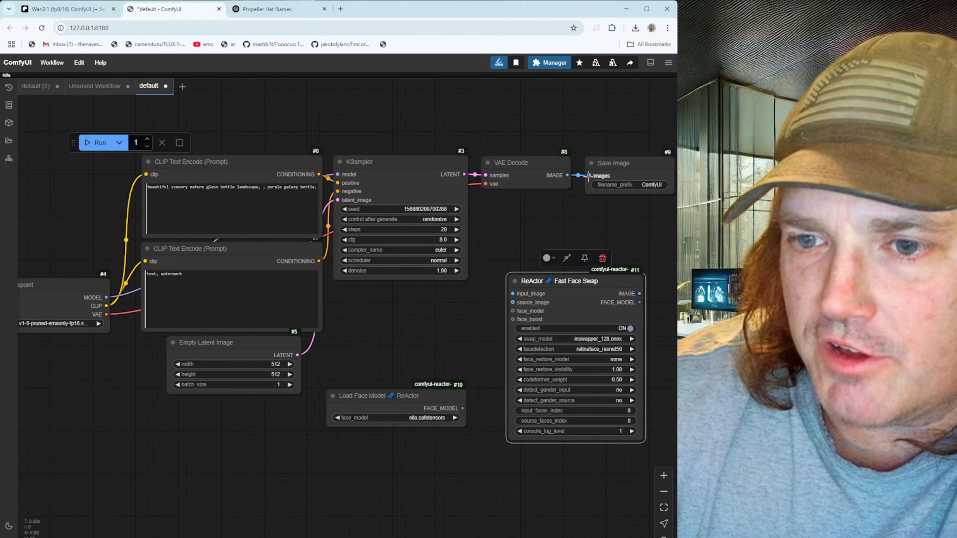
left_click_drag(588, 175, 512, 293)
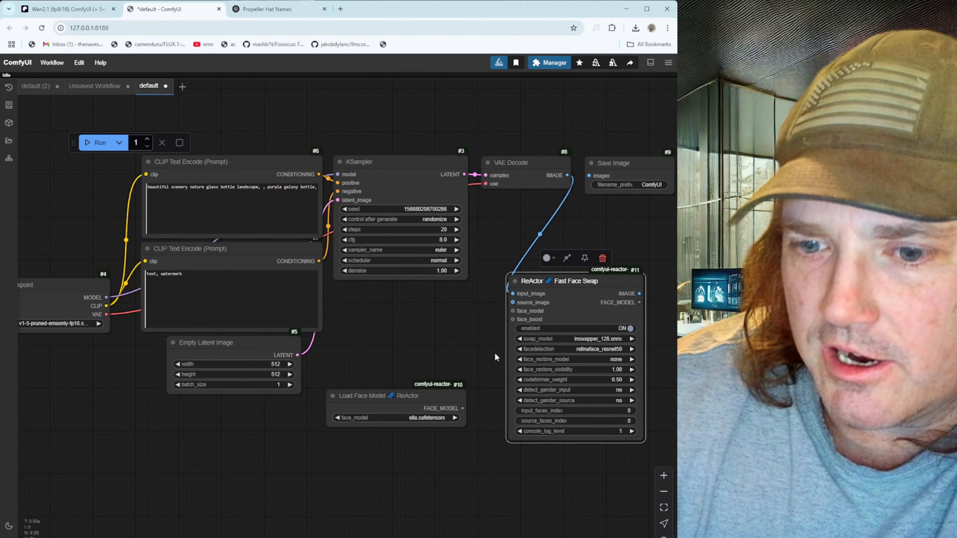
left_click_drag(463, 408, 512, 311)
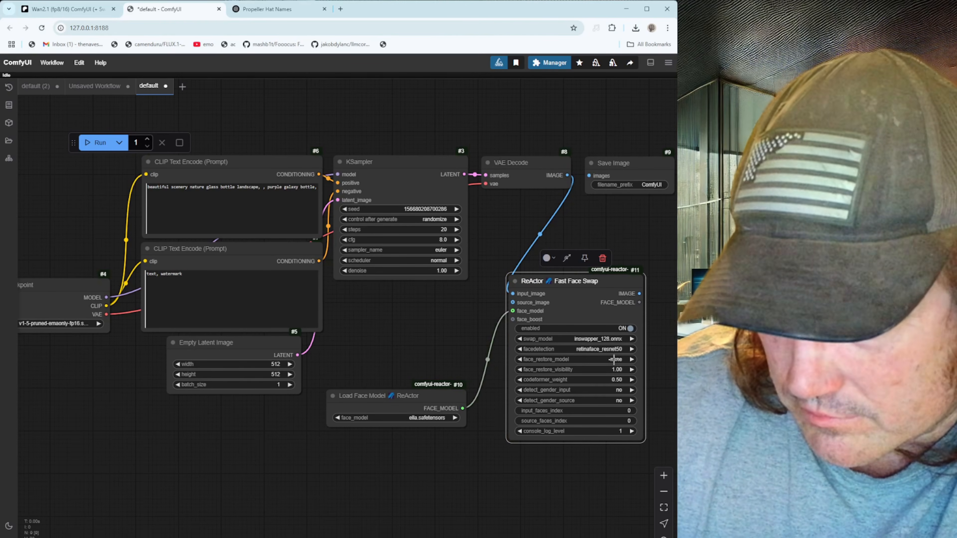
- Set Fast Face Swap's face_restore_model to codeformer-v0.1.0.pth and connect its IMAGE output to the Save Image node
left_click(614, 359)
left_click(634, 385)
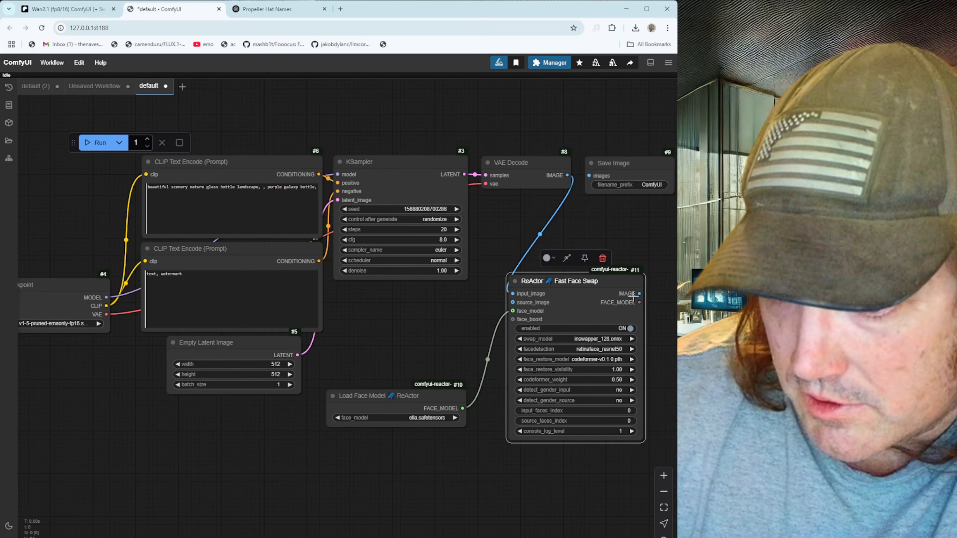
left_click_drag(639, 293, 603, 171)
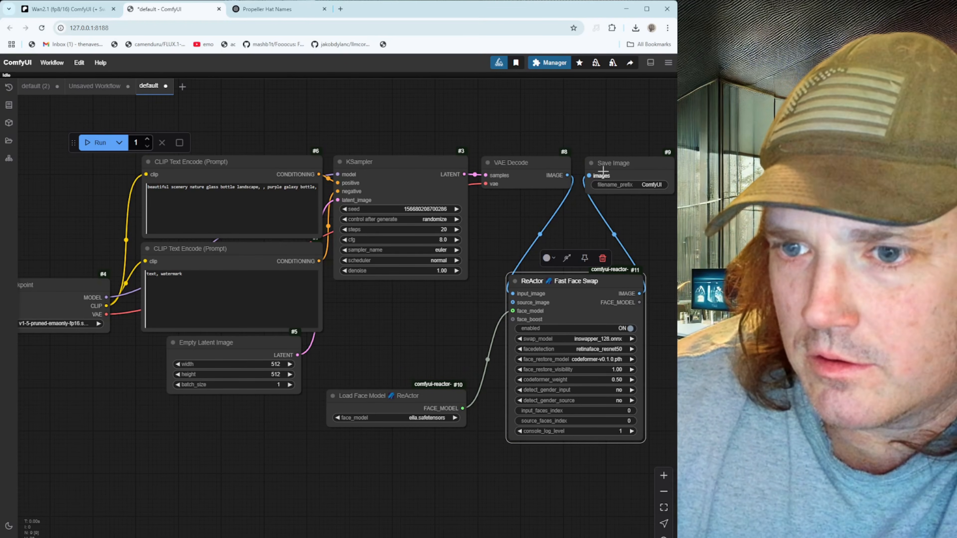
- Clone the Save Image node, place the copy above the original, and connect VAE Decode's IMAGE output to the copy
right_click(602, 167)
left_click(597, 422)
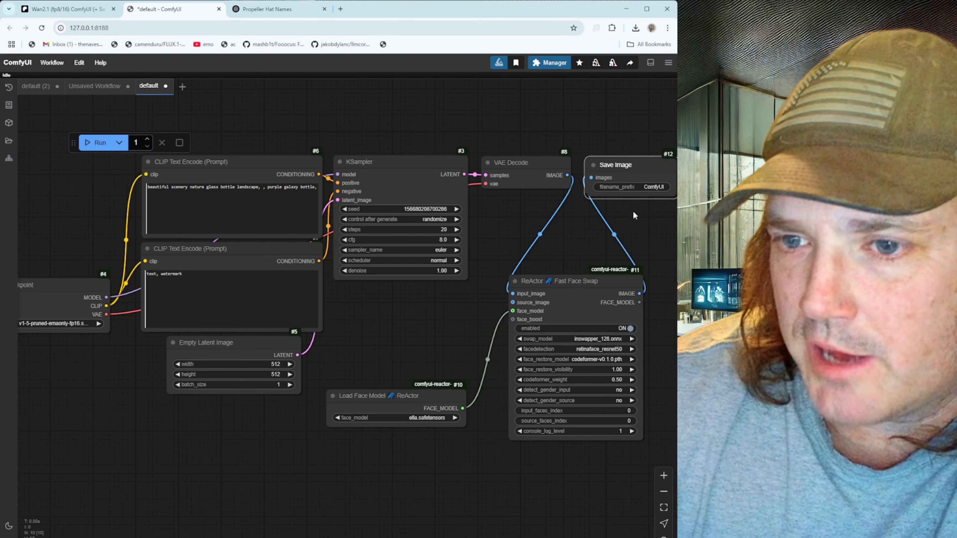
left_click_drag(617, 169, 614, 101)
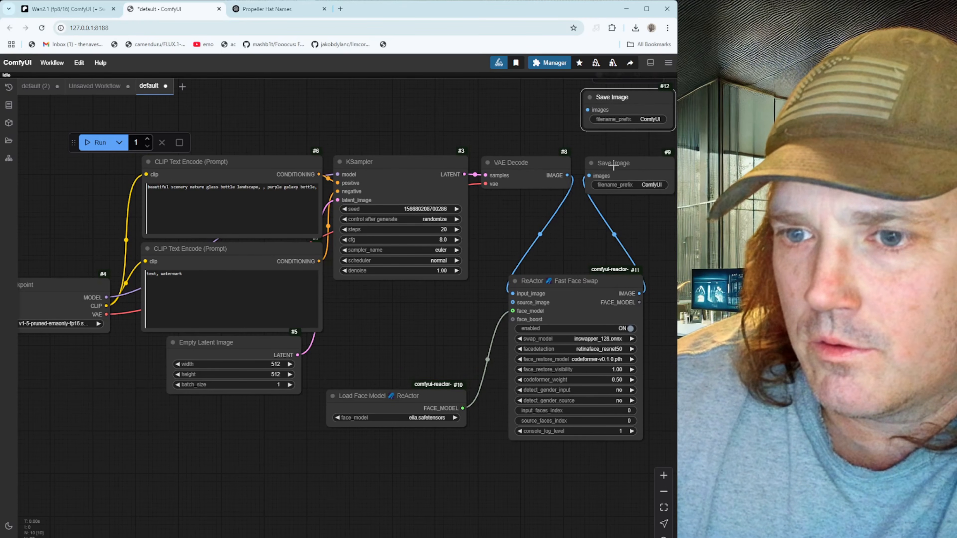
left_click_drag(614, 166, 616, 211)
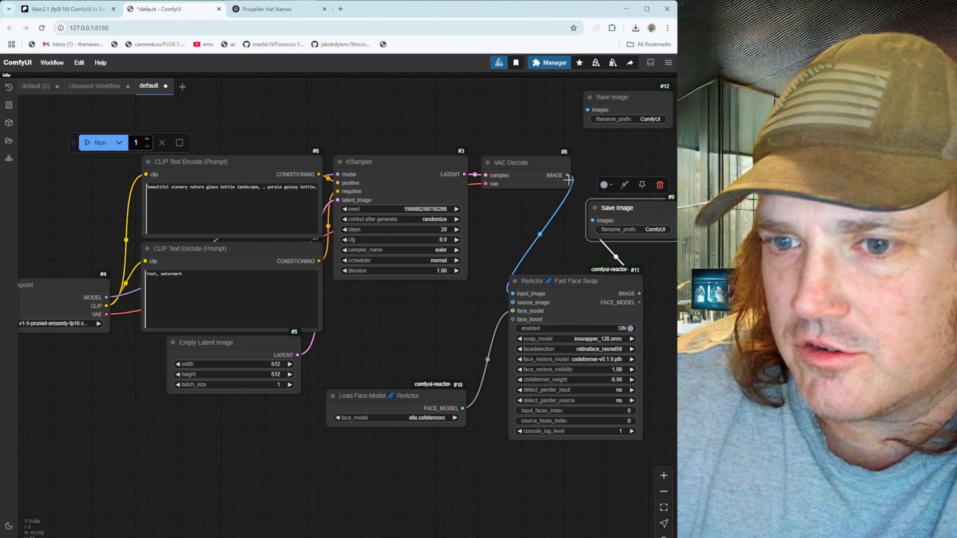
left_click_drag(567, 175, 588, 109)
- Set the checkpoint loader's model to lrmLiangyiusRealistic_v15.safetensors
left_click(221, 199)
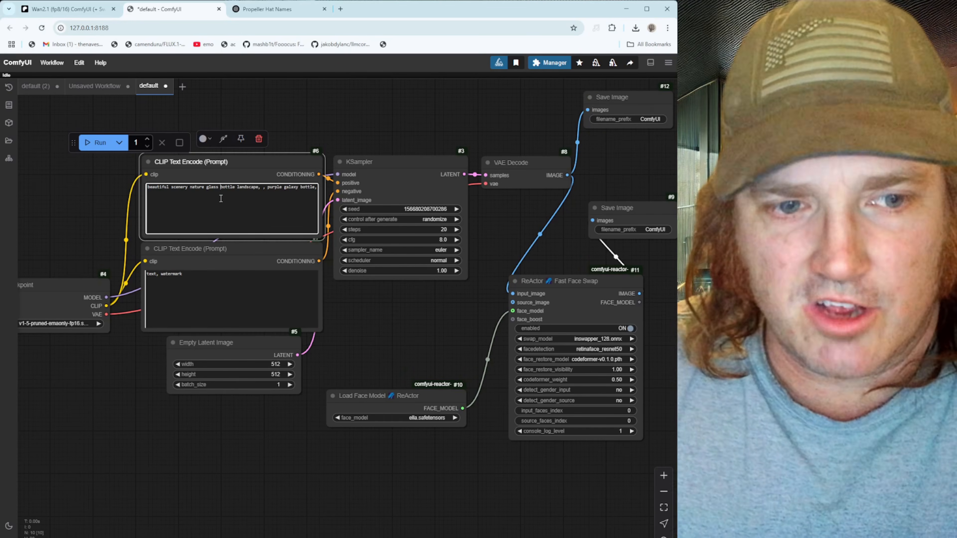
left_click(52, 323)
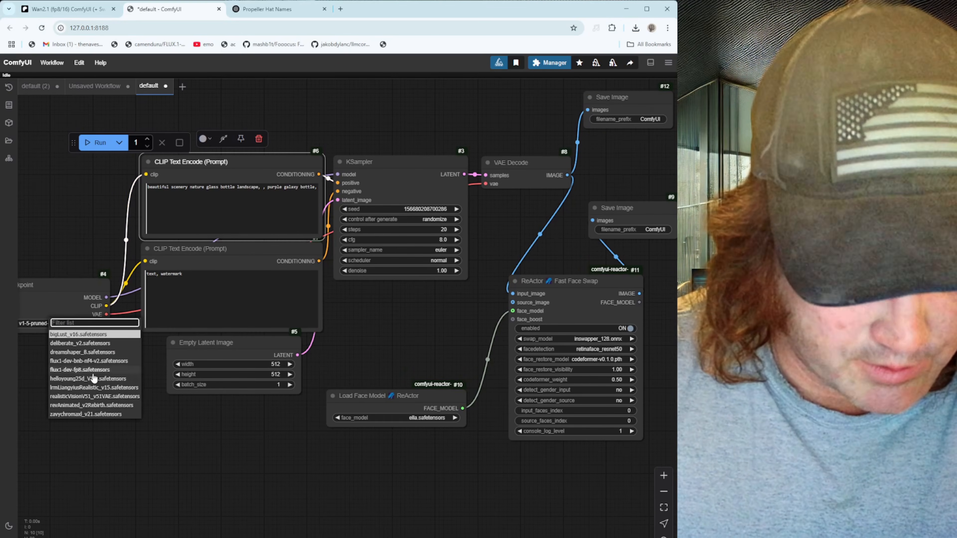
left_click(94, 387)
- Replace the positive prompt with "a beautiful woman wearing a business suit and mickey mouse hat" and run the workflow
left_click(222, 200)
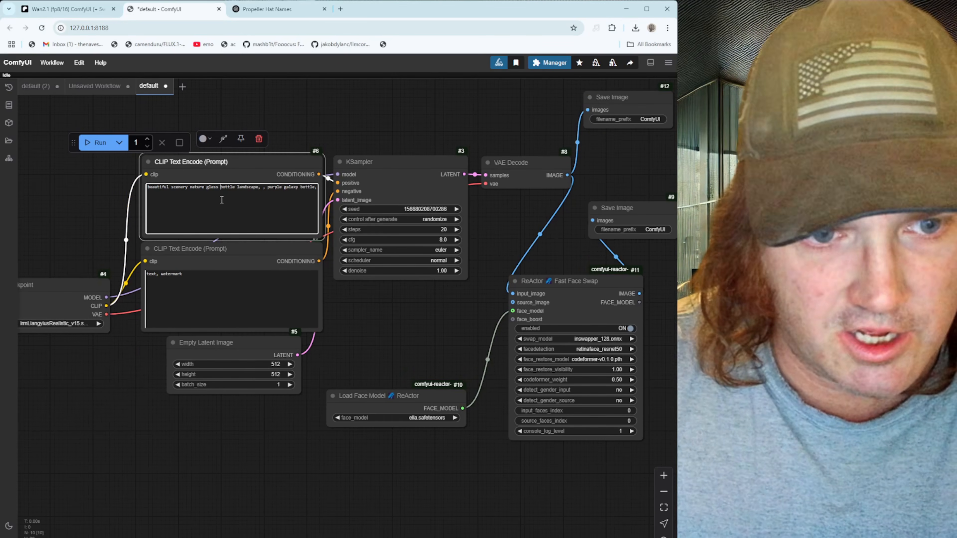
key("ctrl+a")
type("a")
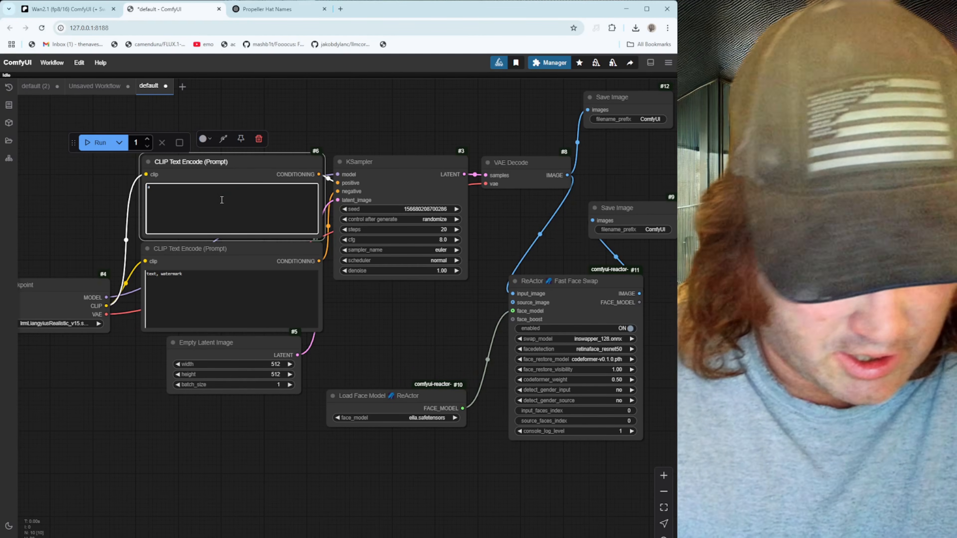
type(" b")
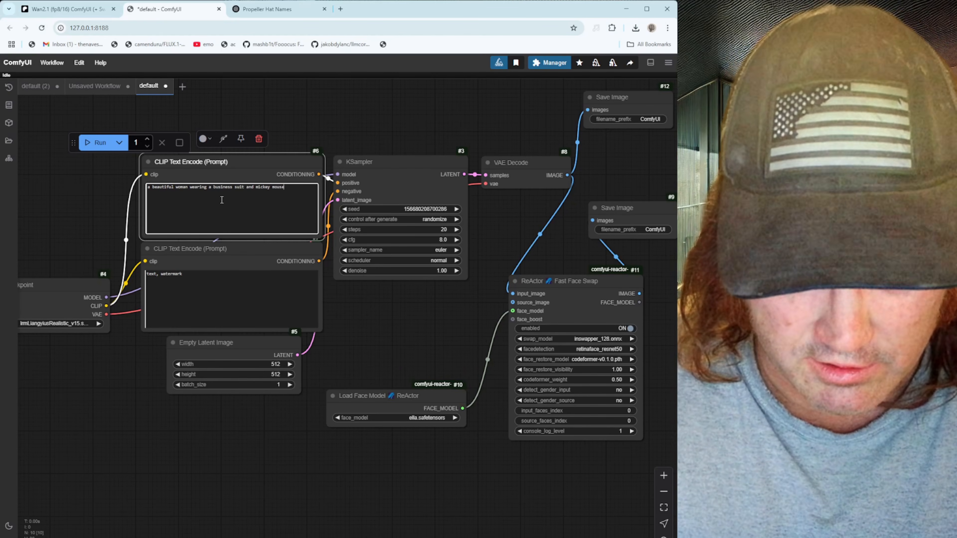
key("ctrl+Return")
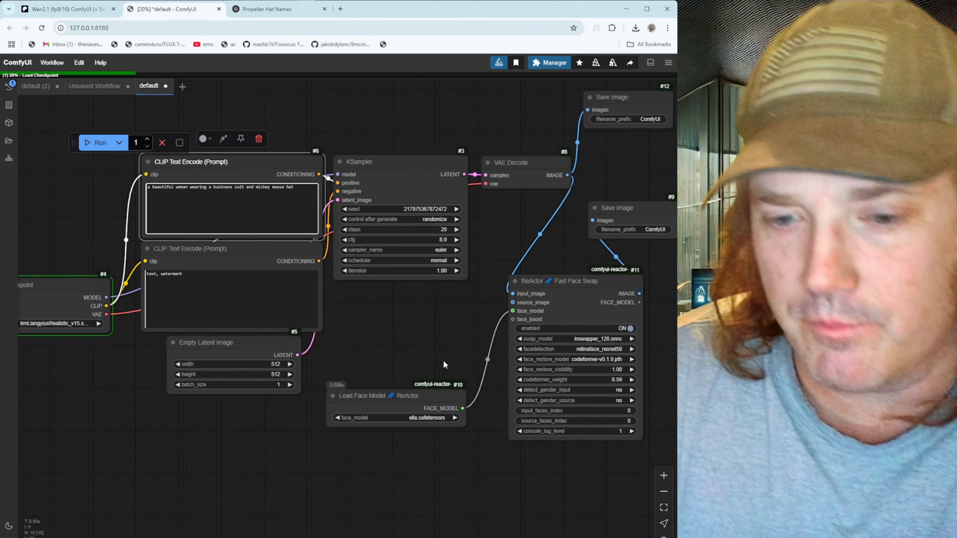
- Move the face-swapped Save Image node away from the original one and compare the two generated images up close
left_click_drag(443, 359, 192, 389)
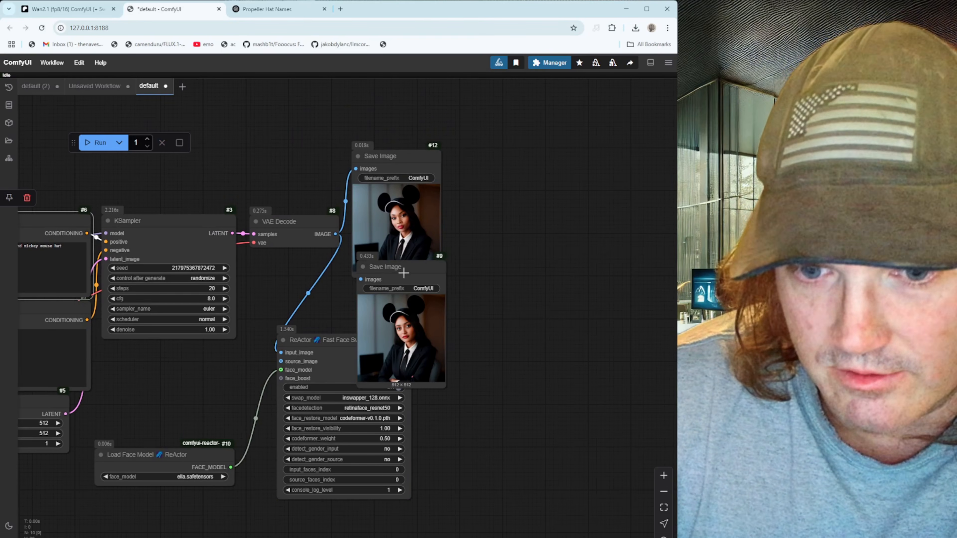
left_click_drag(405, 264, 526, 288)
scroll(424, 274, "up", 14)
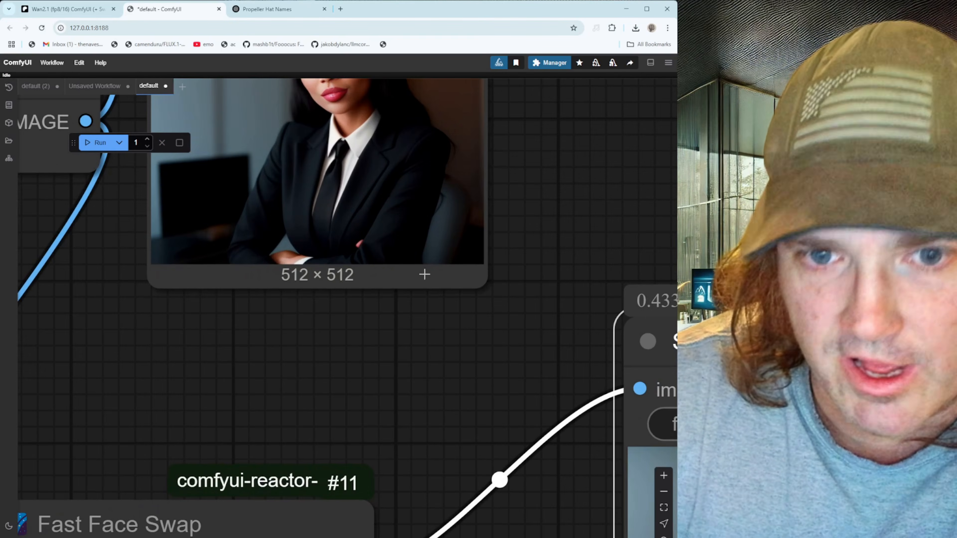
left_click_drag(405, 317, 363, 492)
left_click_drag(484, 412, 301, 146)
left_click_drag(380, 341, 115, 166)
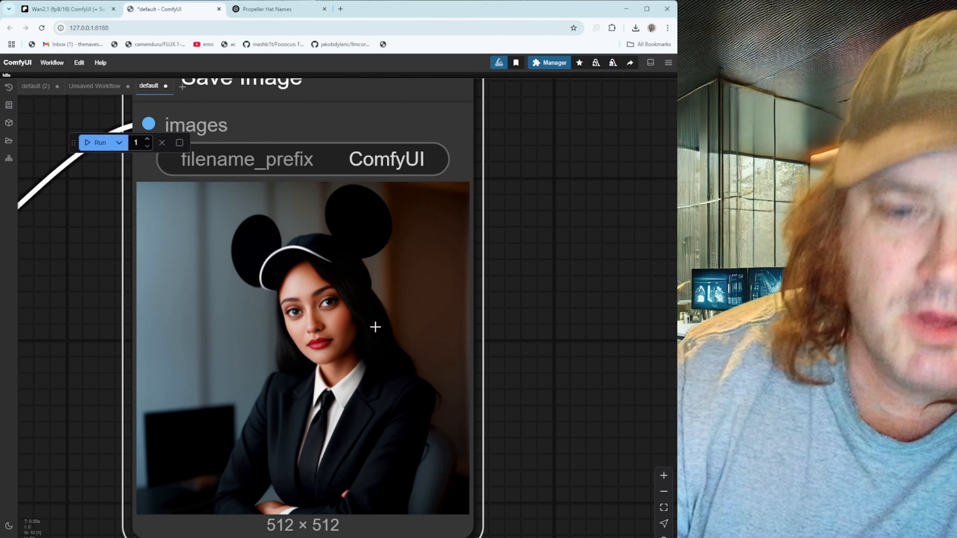
scroll(502, 347, "down", 10)
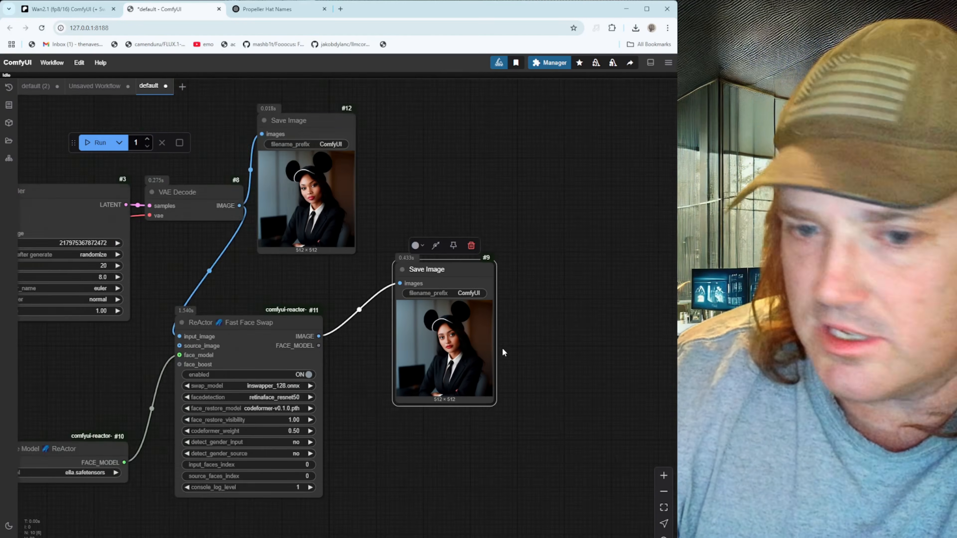
scroll(502, 347, "down", 1)
left_click_drag(257, 276, 392, 266)
- Open the saved workflow-flux-gguf-q8 workflow file
left_click(46, 66)
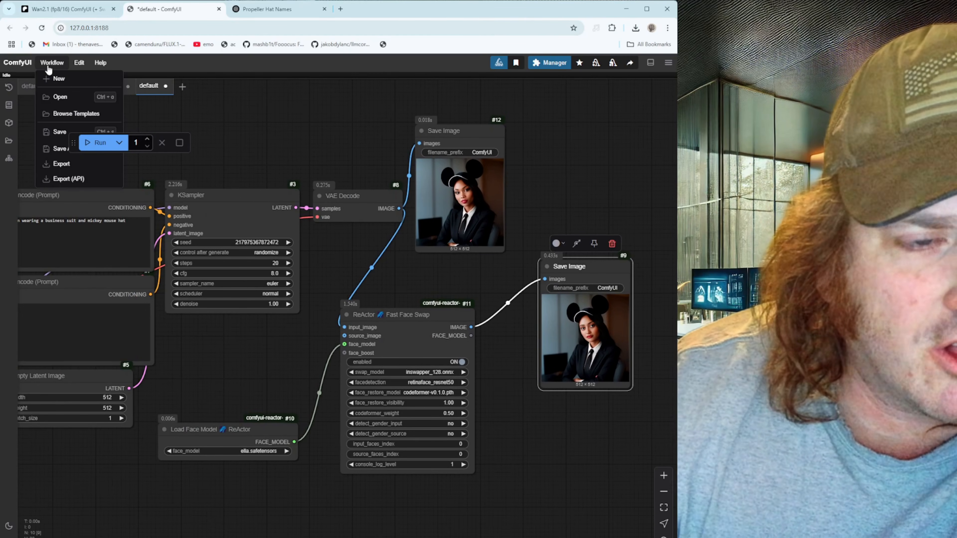
left_click(86, 103)
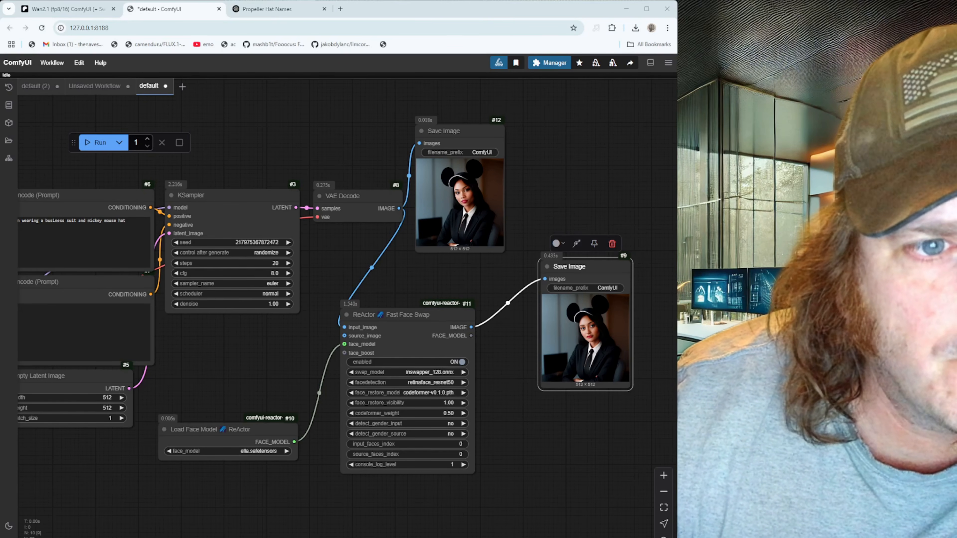
double_click(151, 114)
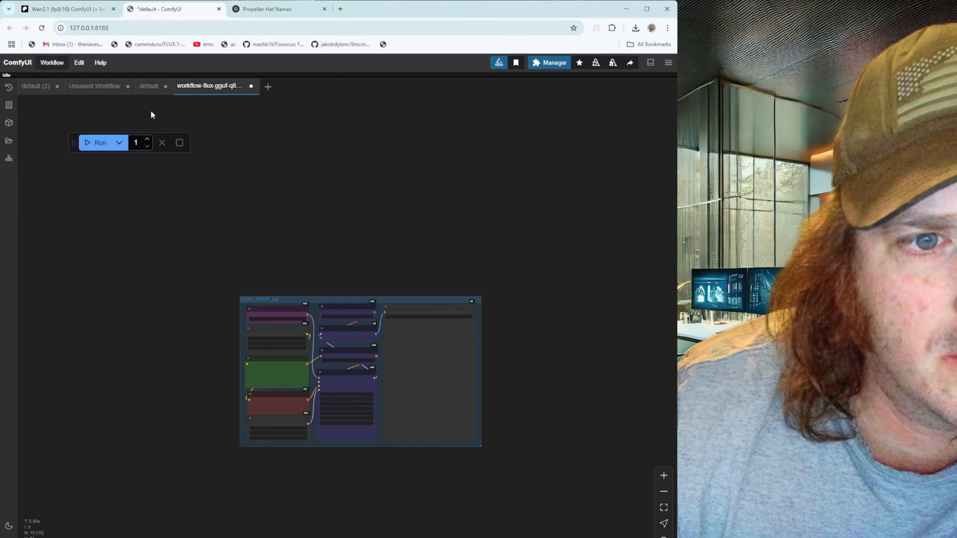
- Move the Save Image node away from VAE Decode and KSampler to make room for the face-swap nodes
scroll(259, 263, "up", 15)
left_click_drag(458, 442, 385, 106)
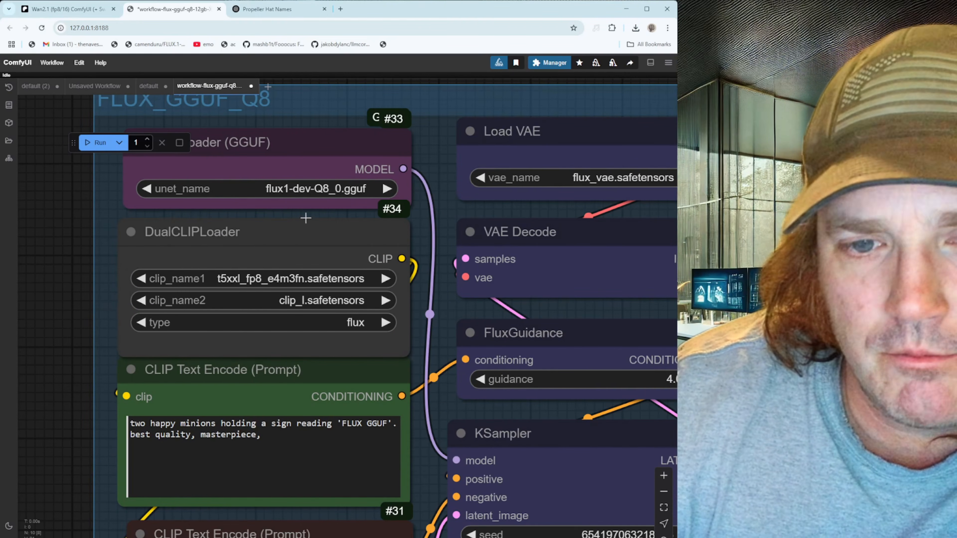
left_click_drag(434, 287, 264, 254)
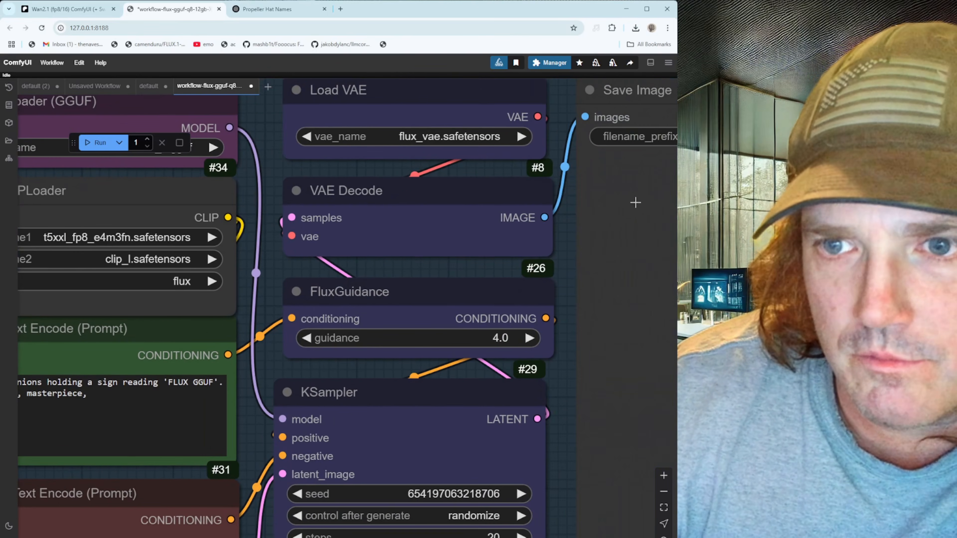
scroll(635, 202, "down", 3)
left_click_drag(609, 264, 467, 281)
left_click_drag(629, 262, 653, 253)
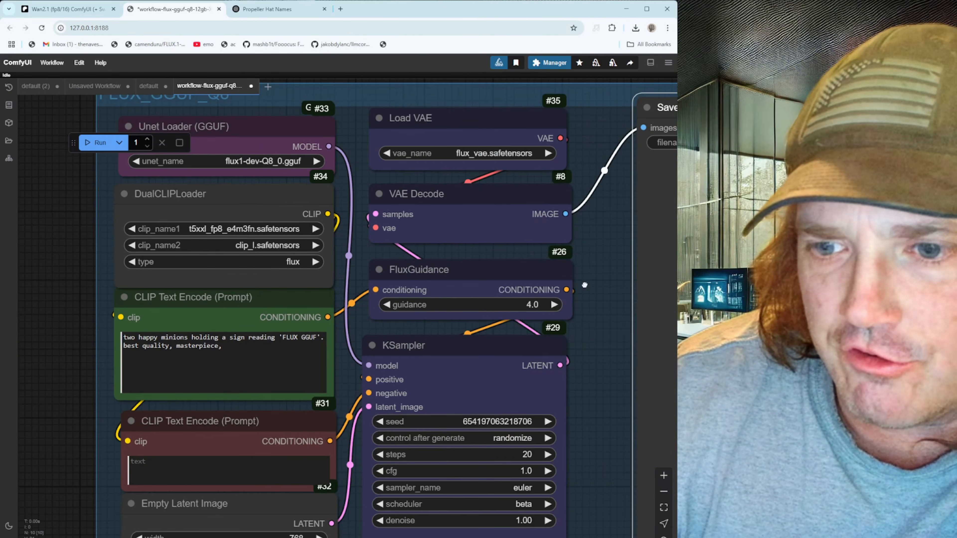
left_click_drag(583, 282, 341, 260)
scroll(341, 260, "down", 6)
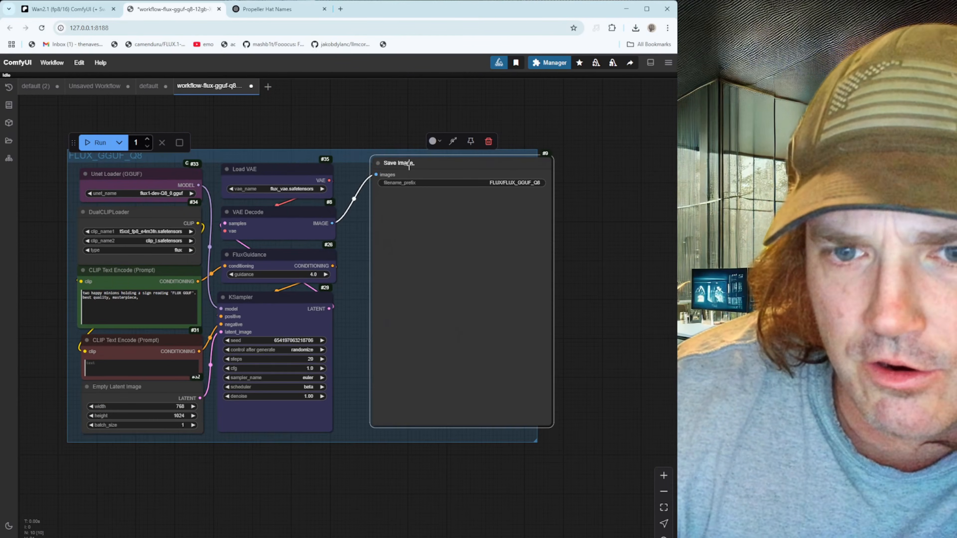
left_click_drag(376, 226, 534, 232)
- Add a ReActor Load Face Model node beside the KSampler and set its face_model to ella.safetensors
right_click(396, 264)
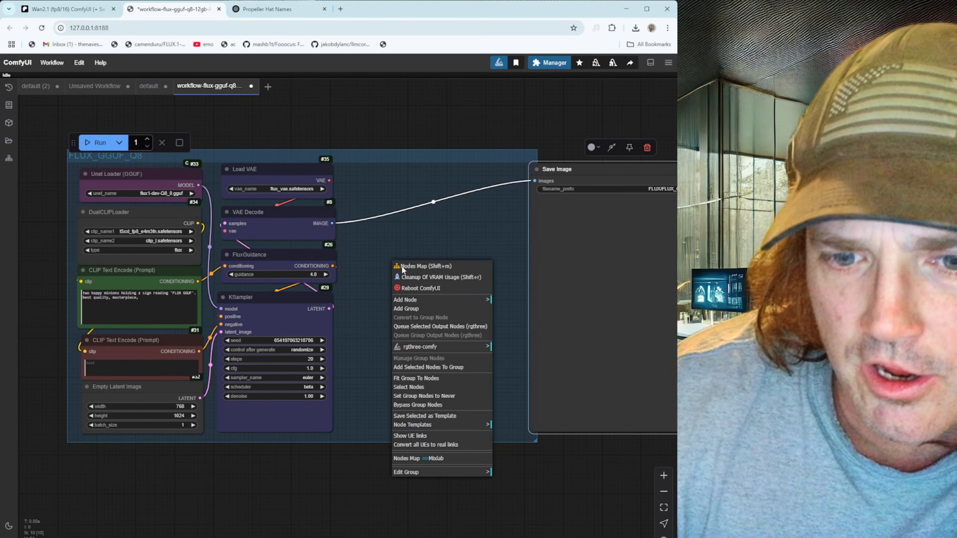
left_click(418, 300)
left_click(532, 311)
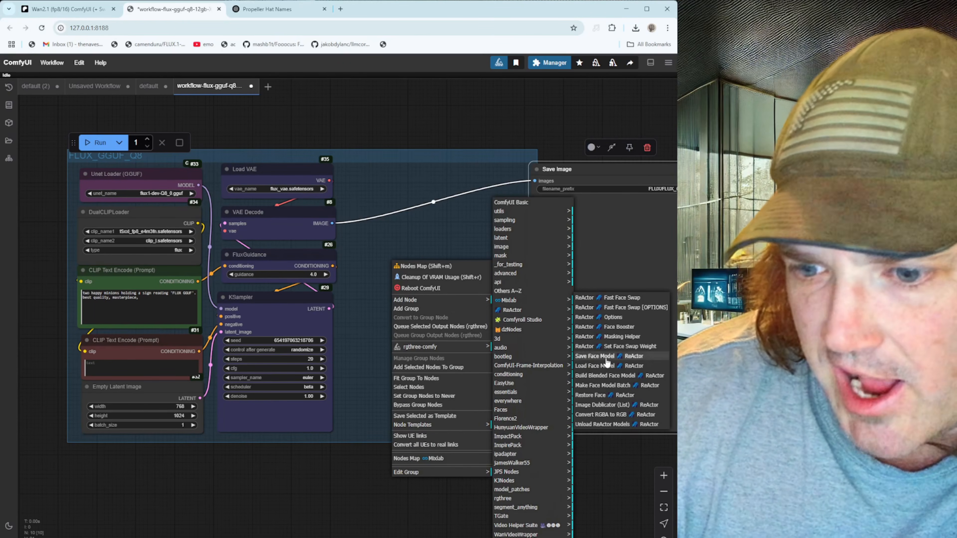
left_click(603, 365)
left_click_drag(431, 258, 380, 280)
left_click(395, 301)
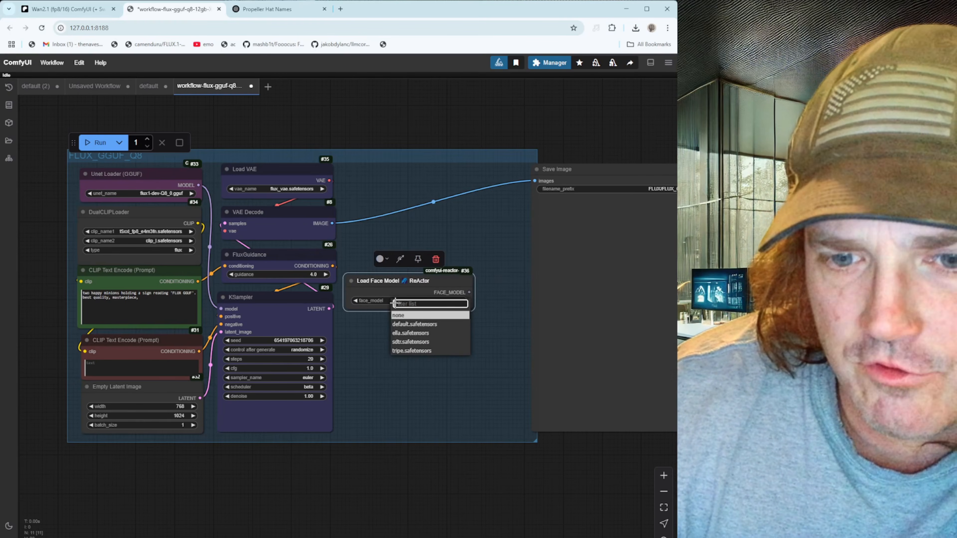
left_click(418, 333)
- Add a ReActor Fast Face Swap node next to the Load Face Model node in the Flux workflow
left_click(431, 242)
right_click(432, 236)
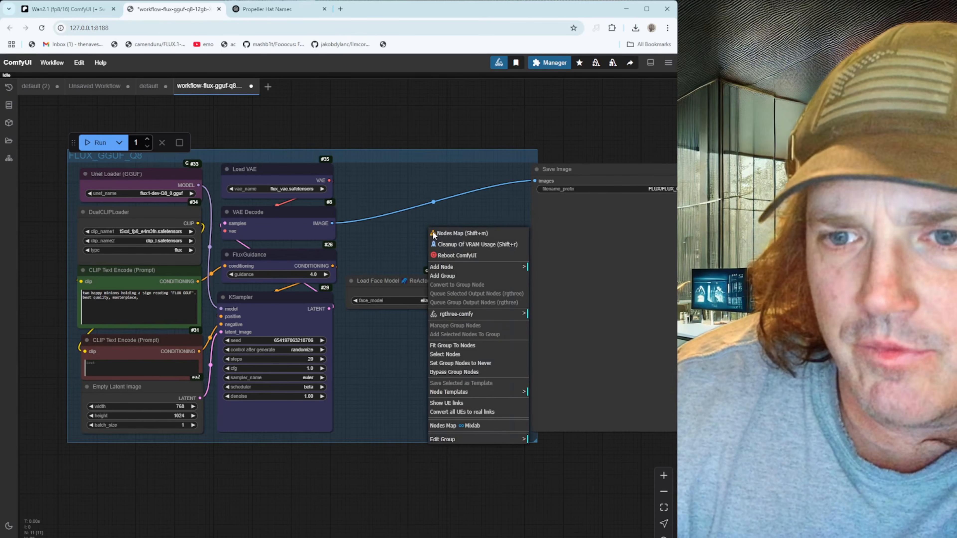
left_click(459, 266)
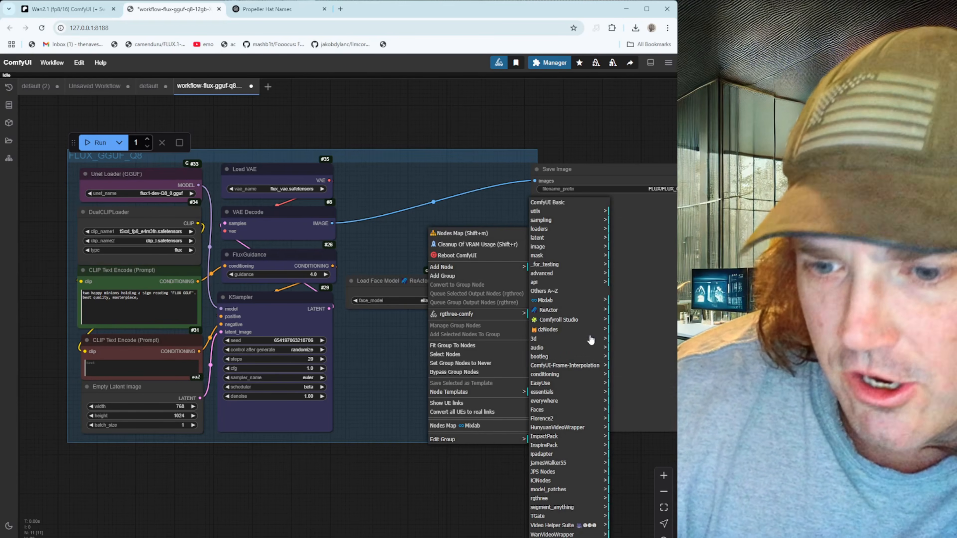
left_click(569, 310)
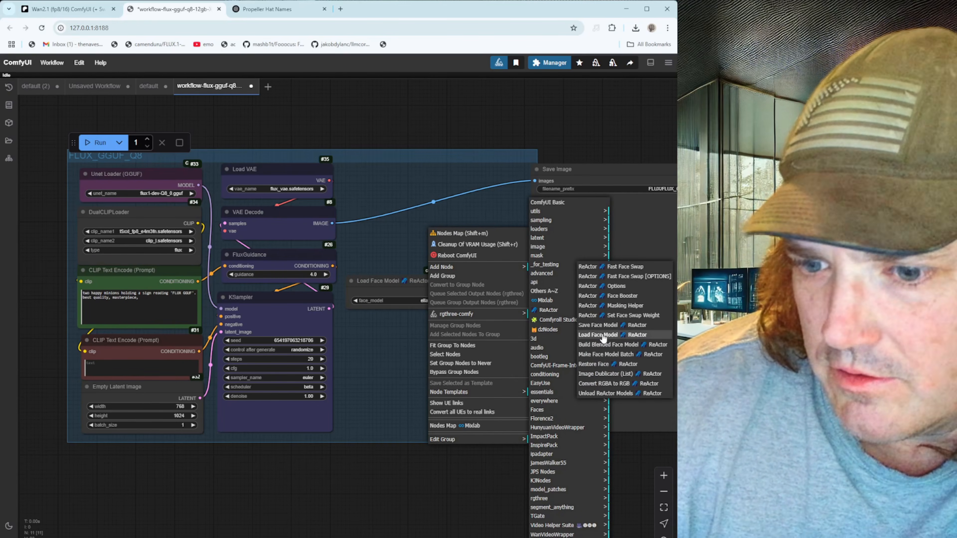
left_click(625, 267)
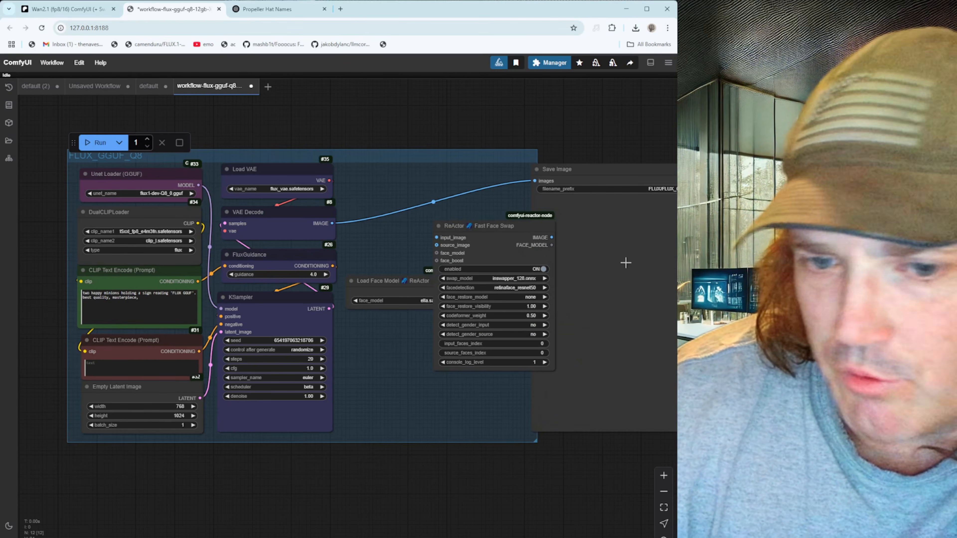
- Move Fast Face Swap below Load Face Model and connect VAE Decode's IMAGE to input_image and FACE_MODEL to face_model
left_click_drag(488, 227, 560, 251)
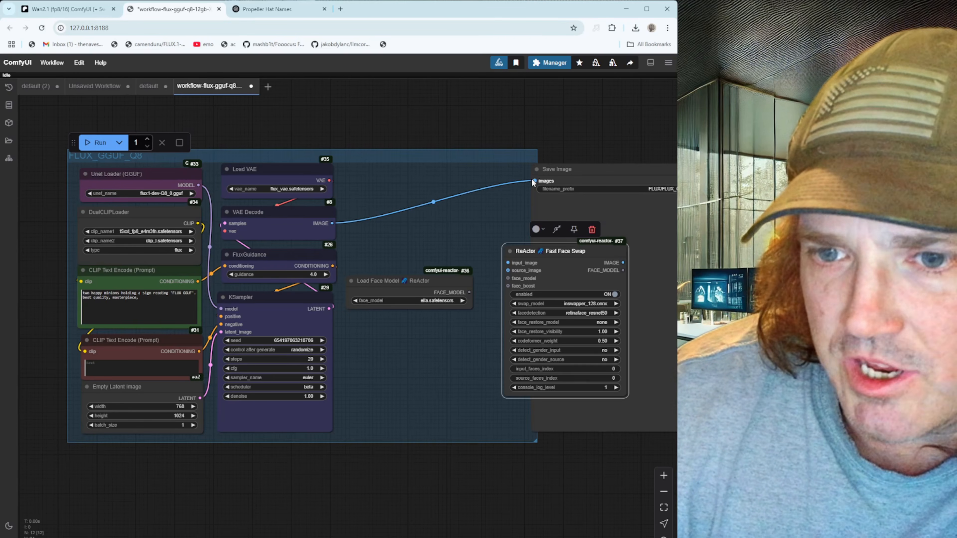
left_click_drag(534, 182, 413, 350)
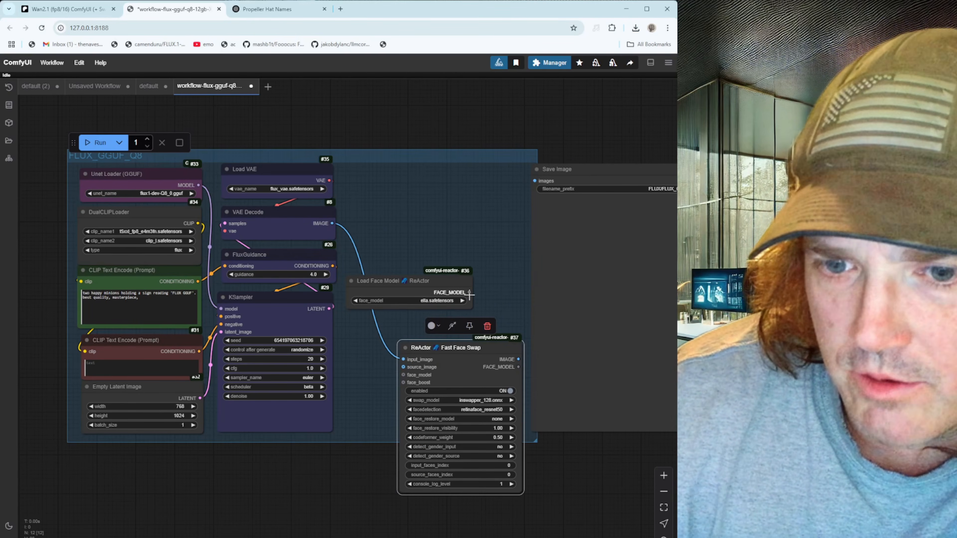
left_click_drag(469, 292, 404, 375)
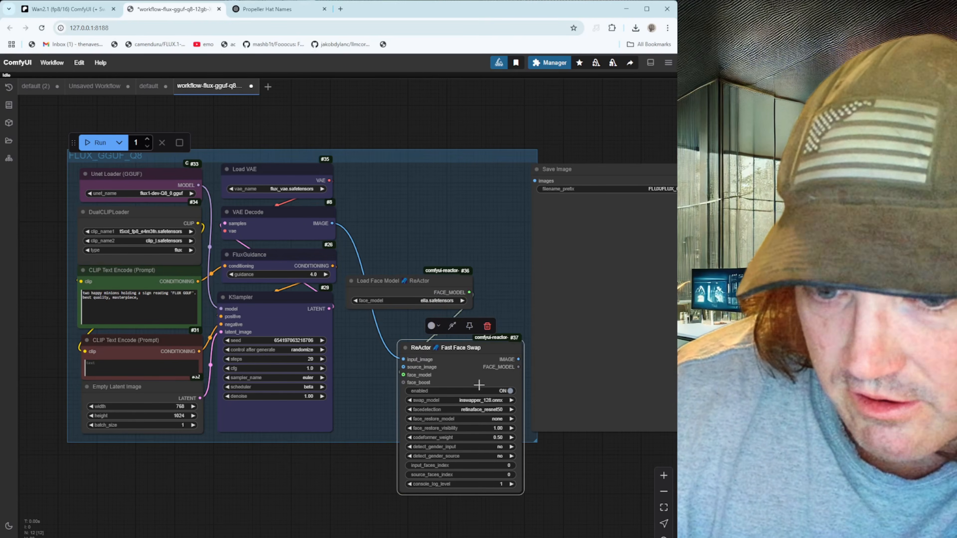
- Set Fast Face Swap's face_restore_model to codeformer-v0.1.0.pth and connect its IMAGE output to Save Image's images input
left_click_drag(480, 353, 503, 340)
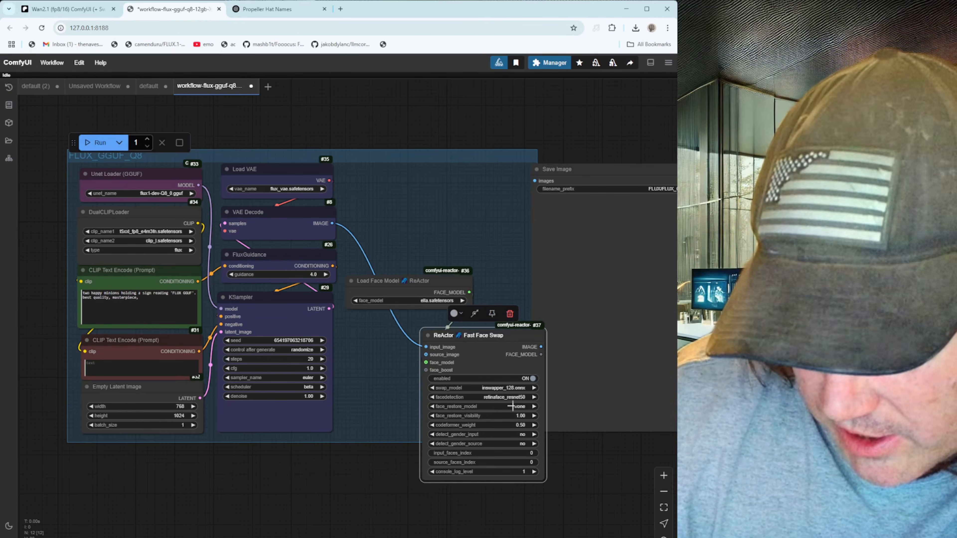
left_click(516, 407)
left_click(542, 431)
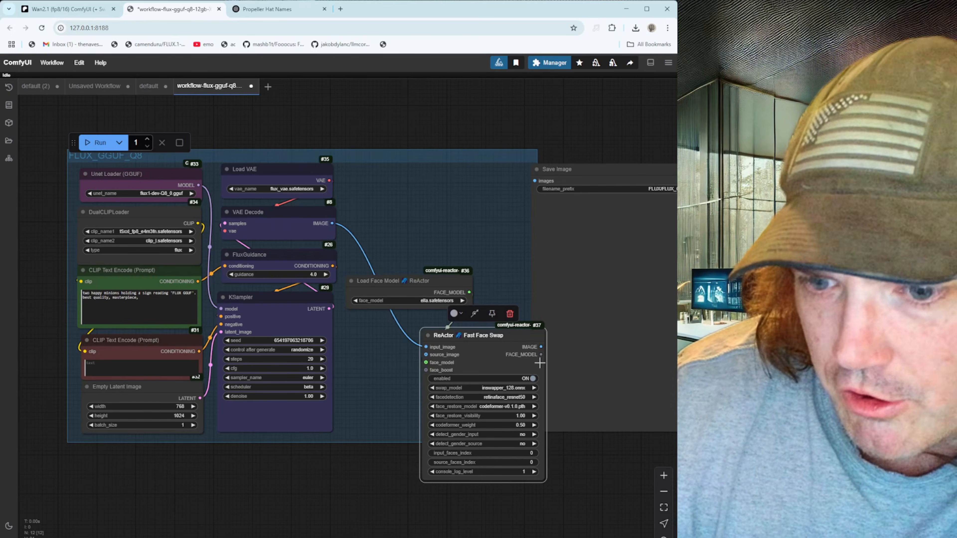
left_click_drag(541, 347, 555, 188)
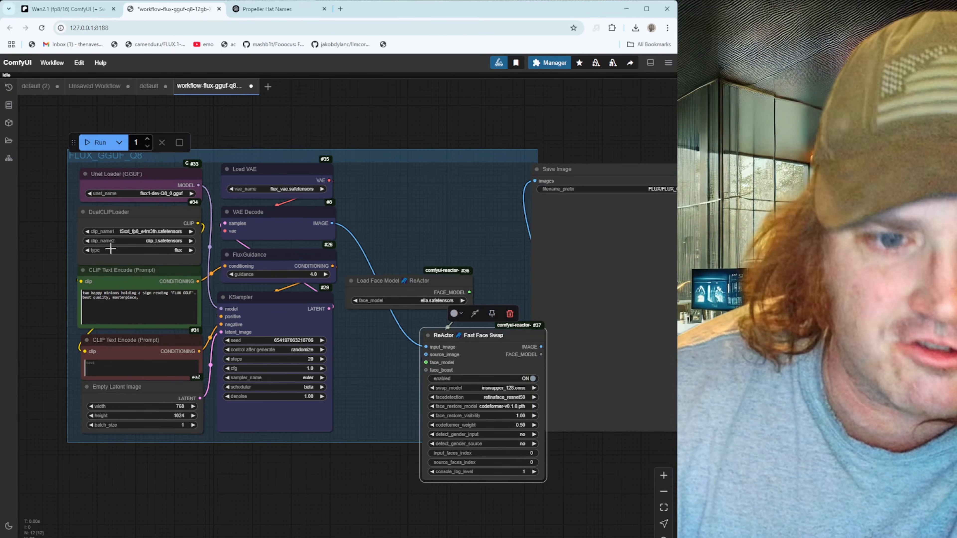
- Replace the positive prompt with "beautiful woman wearing a fat suit with a tie. SGes kiijubg at the camera"
left_click_drag(159, 308, 17, 272)
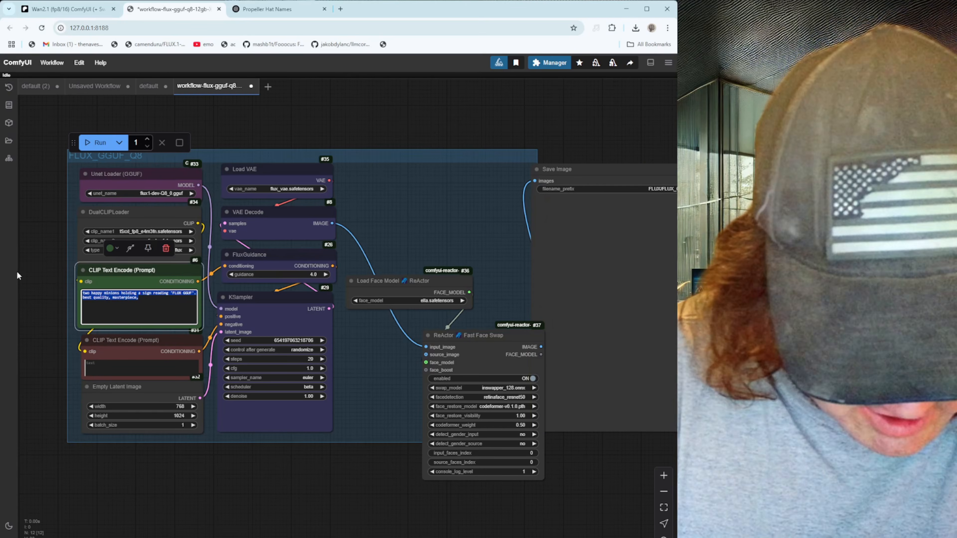
type("beautiful womla")
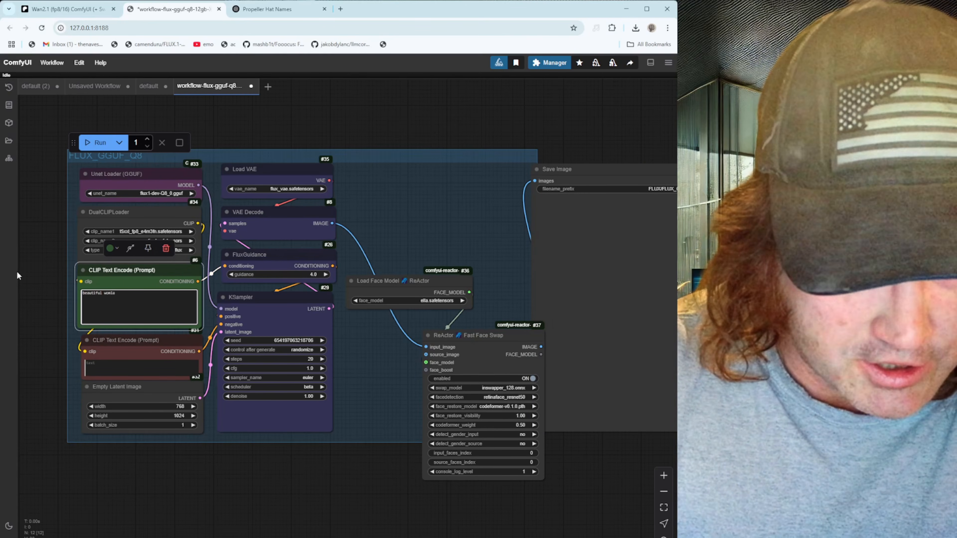
key("BackSpace")
key("BackSpace")
type("an wearing ")
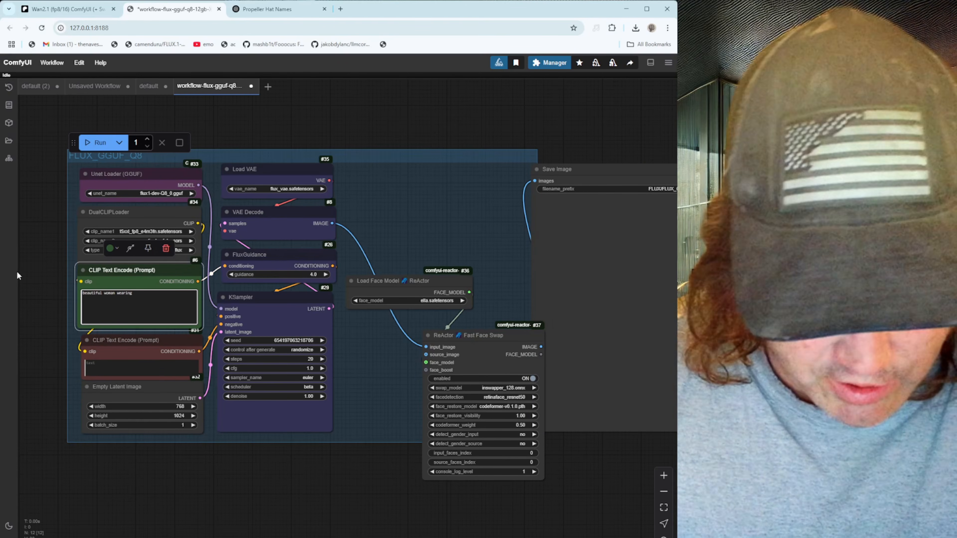
type("a")
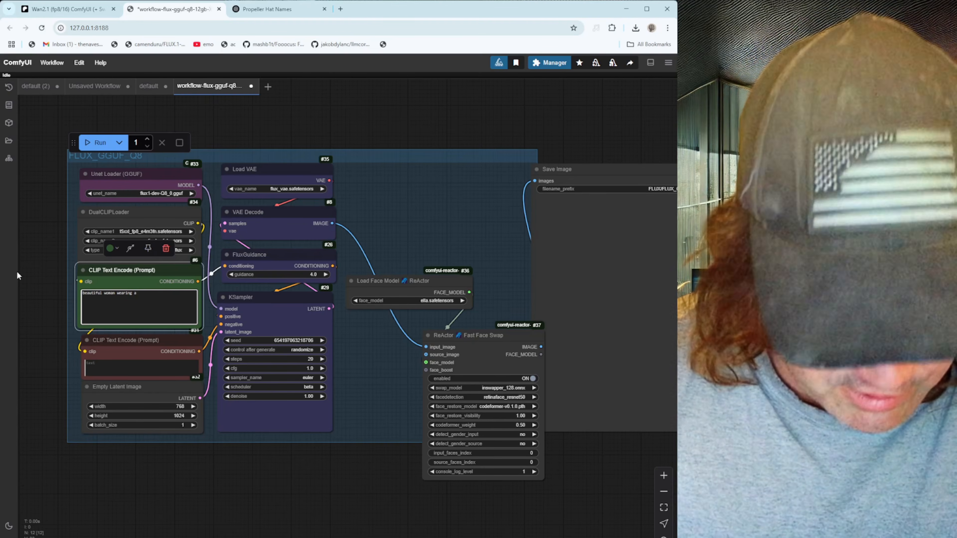
type(" fat suit with a tie")
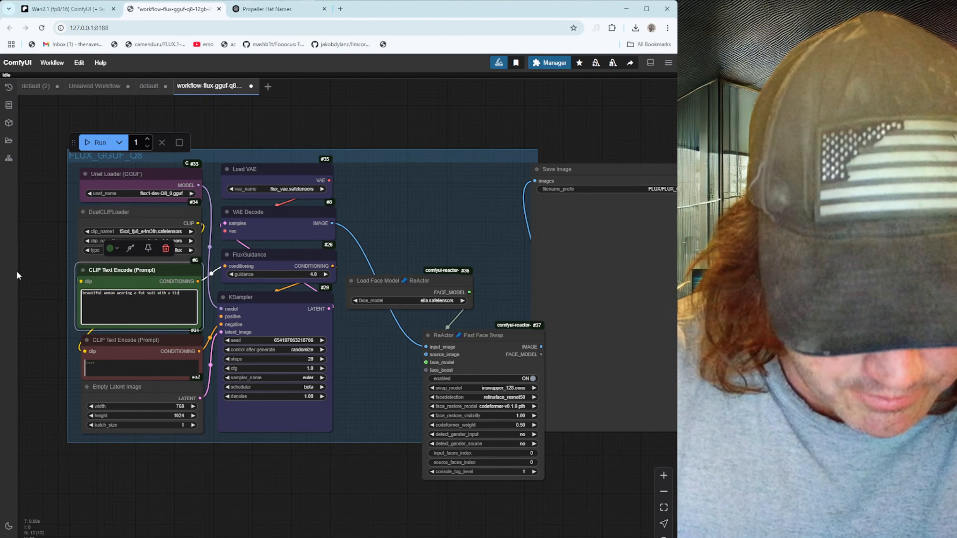
type(". SGes kiijubg at tge ca")
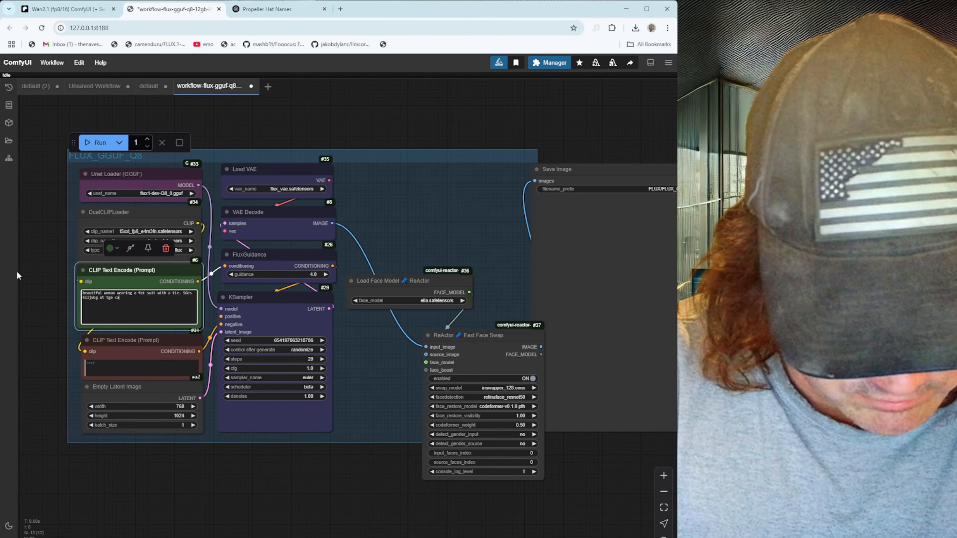
key("BackSpace")
key("BackSpace")
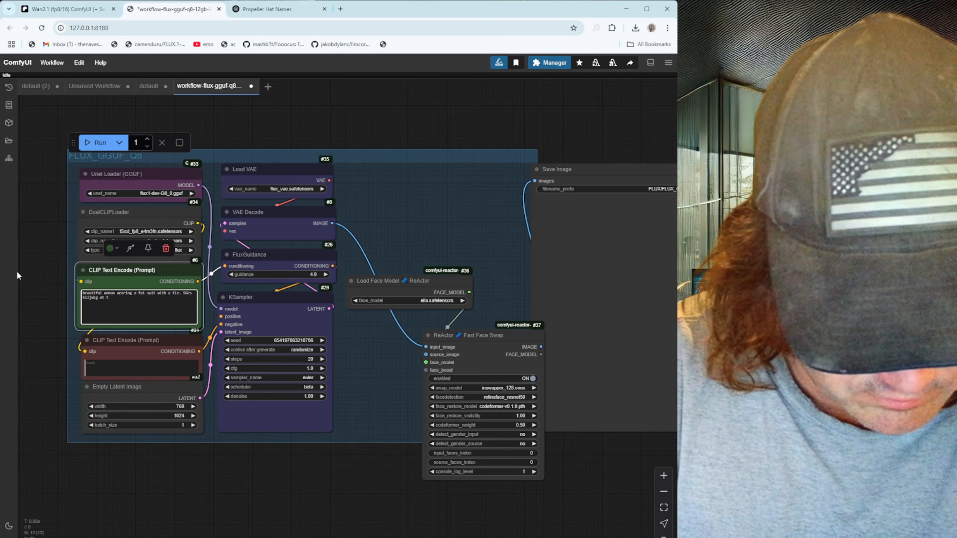
type("he camera")
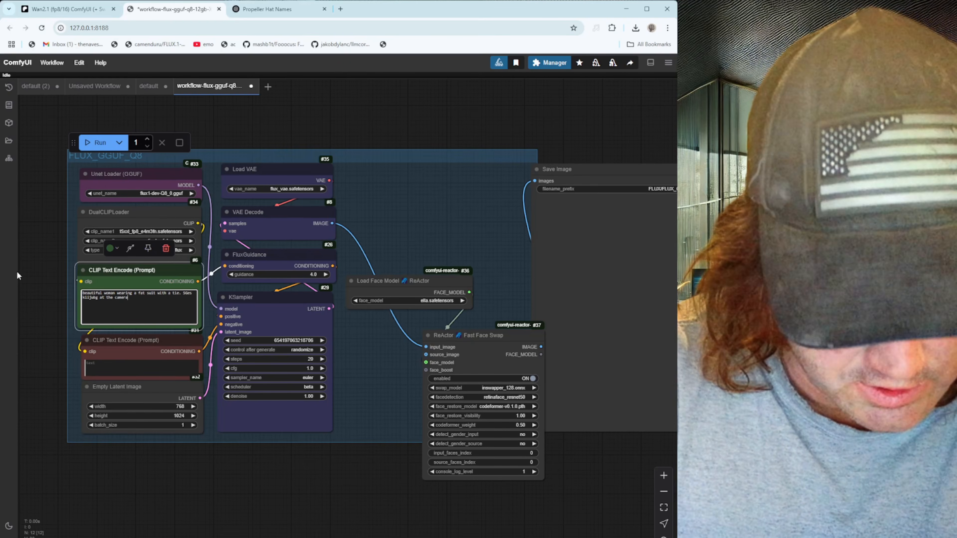
- Try to run the Flux workflow, dismiss the validation error, and set DualCLIPLoader's clip_name1 to t5xxl_fp8_e4m3fn_scaled.safetensors
key("ctrl+Return")
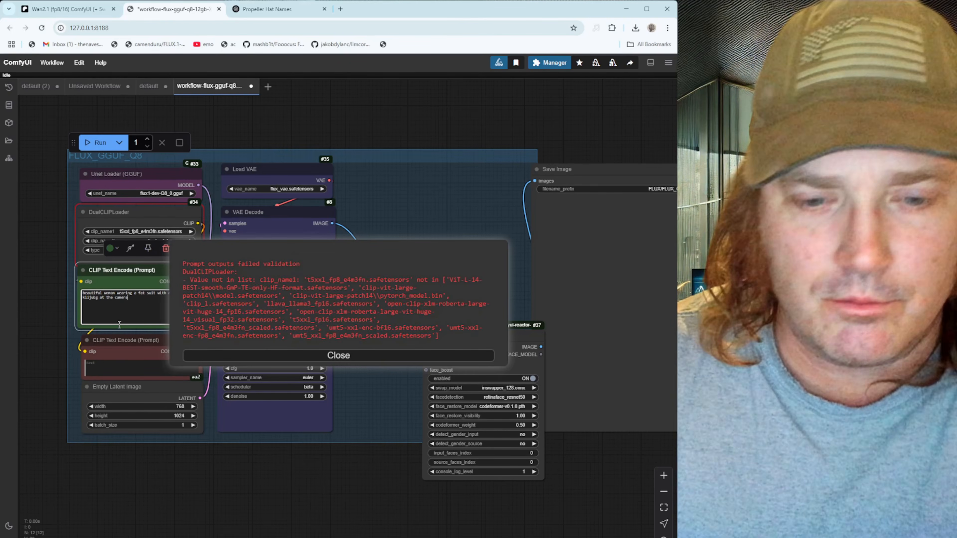
left_click(279, 360)
left_click(131, 231)
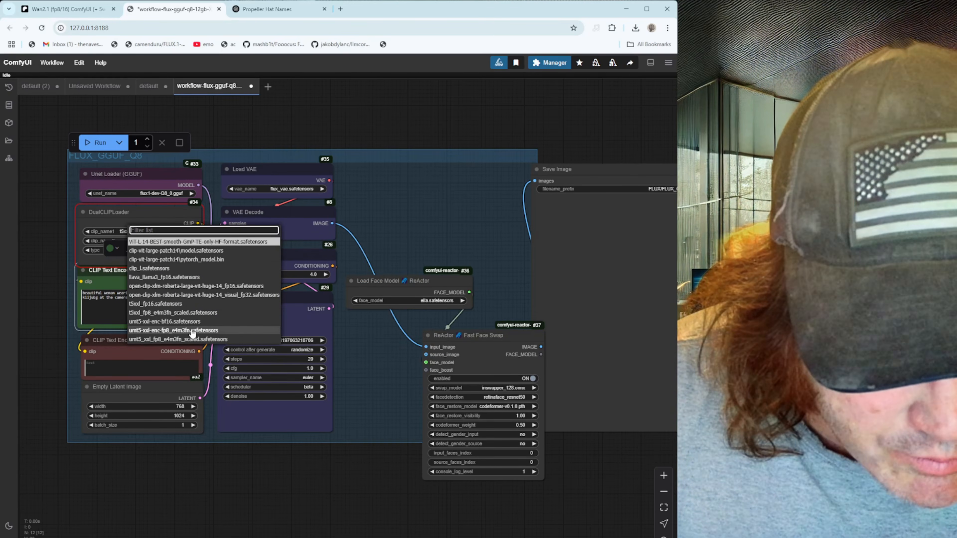
left_click(188, 313)
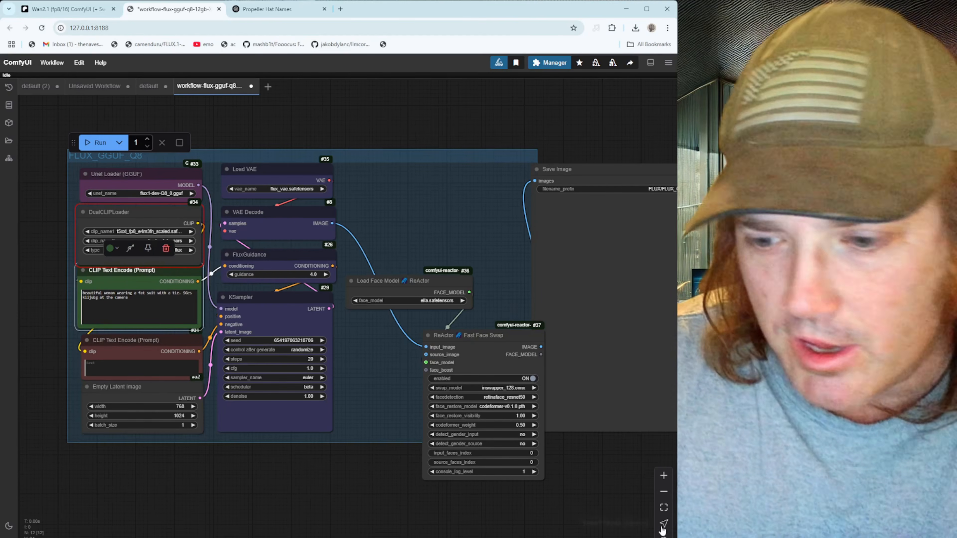
- Queue the Flux workflow and tidy the Load Face Model and Fast Face Swap nodes between KSampler and Save Image
key("ctrl+Return")
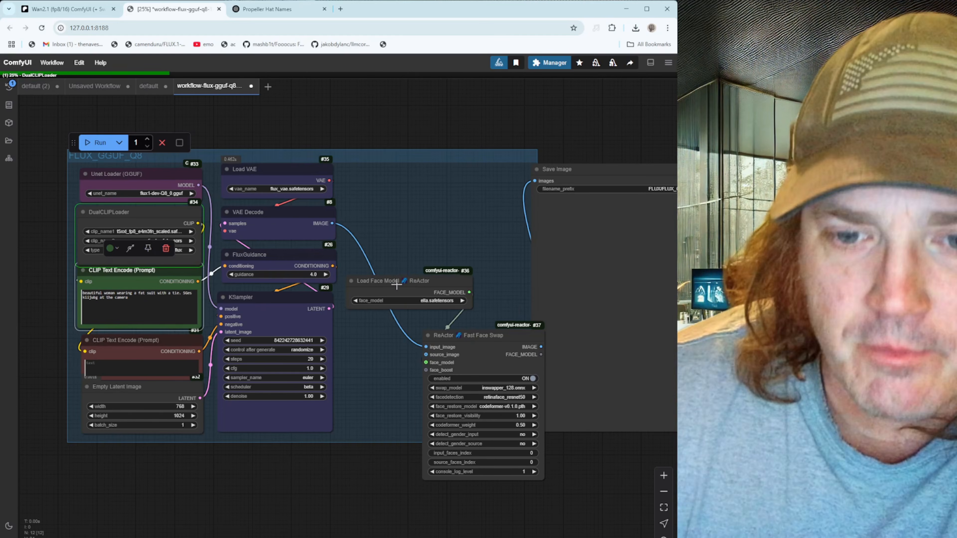
left_click_drag(396, 284, 398, 189)
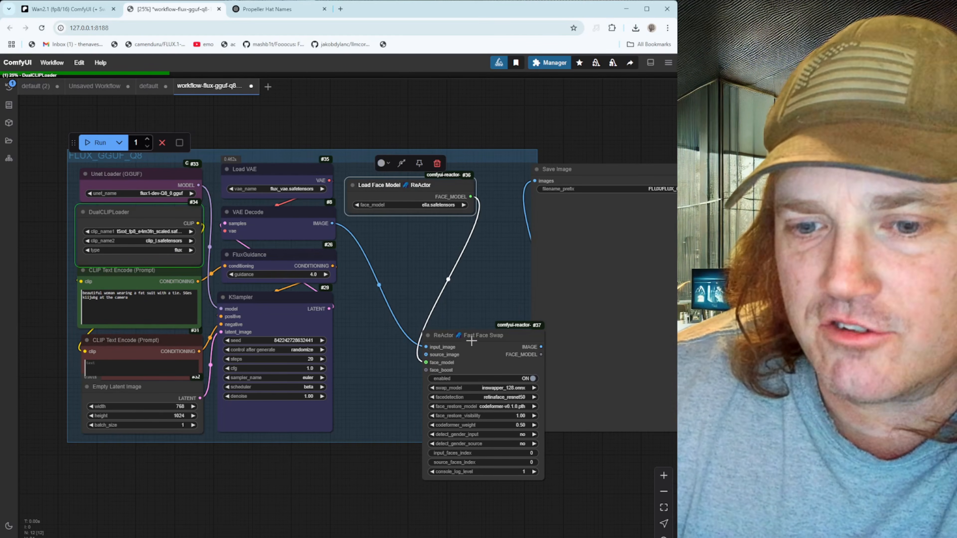
left_click_drag(470, 337, 418, 321)
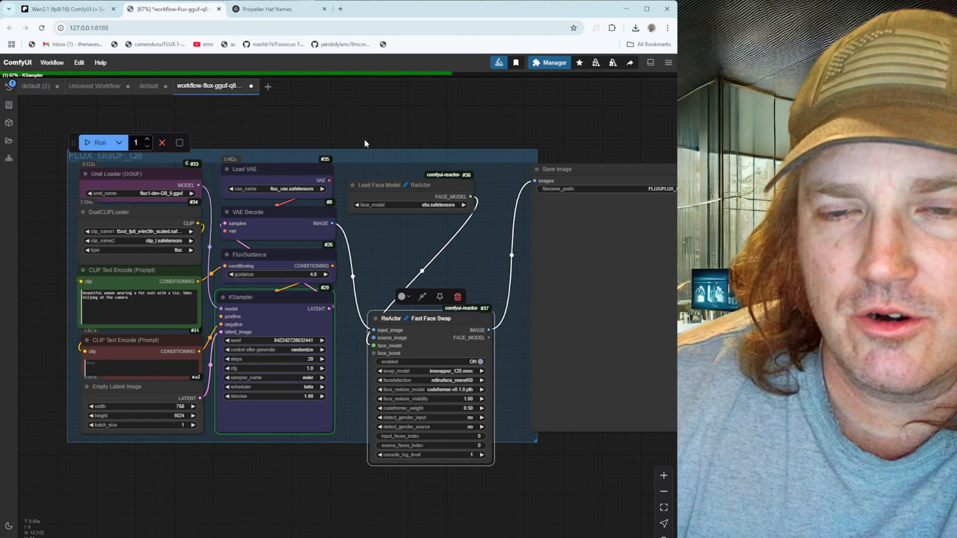
- Search for youtube music in a new browser tab and open the YouTube Music site
key("ctrl+t")
type("you")
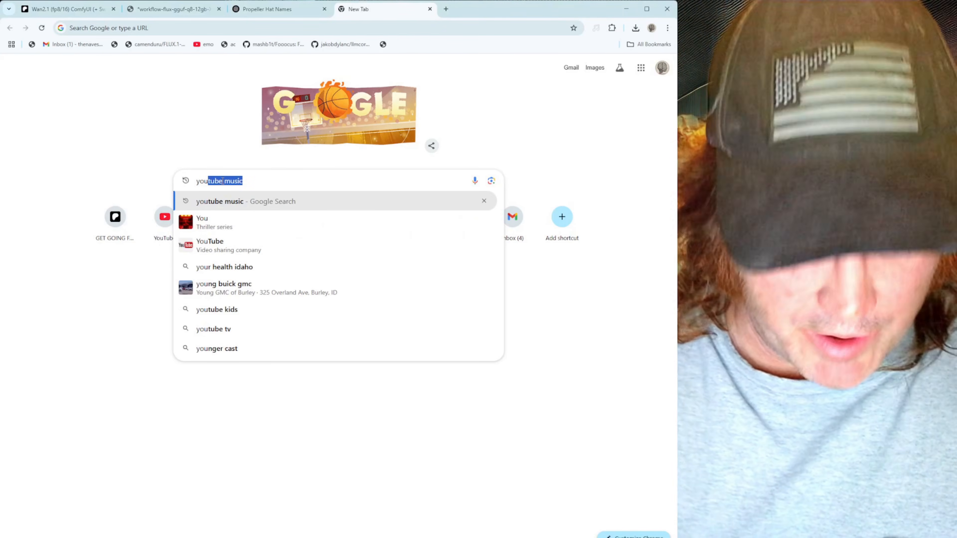
type("tub")
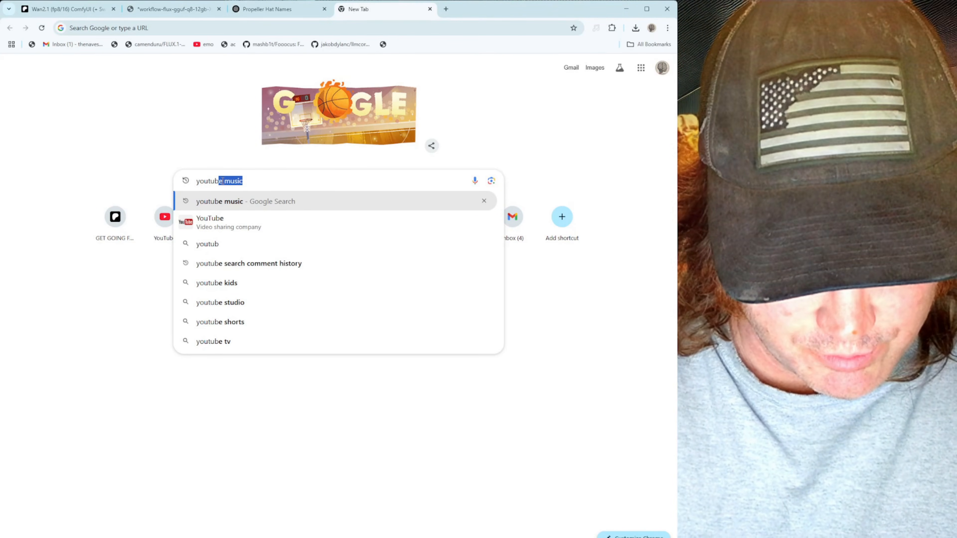
type("e music")
key("Return")
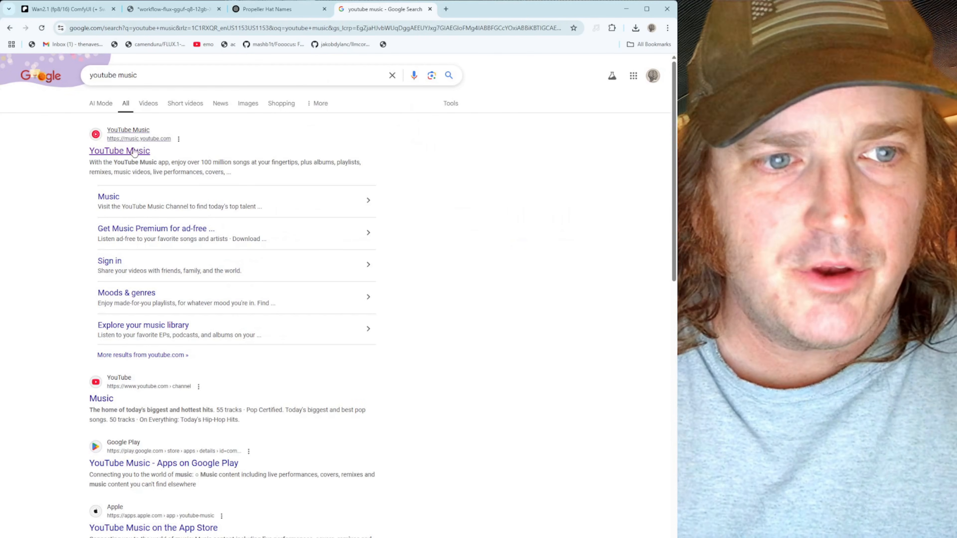
left_click(134, 151)
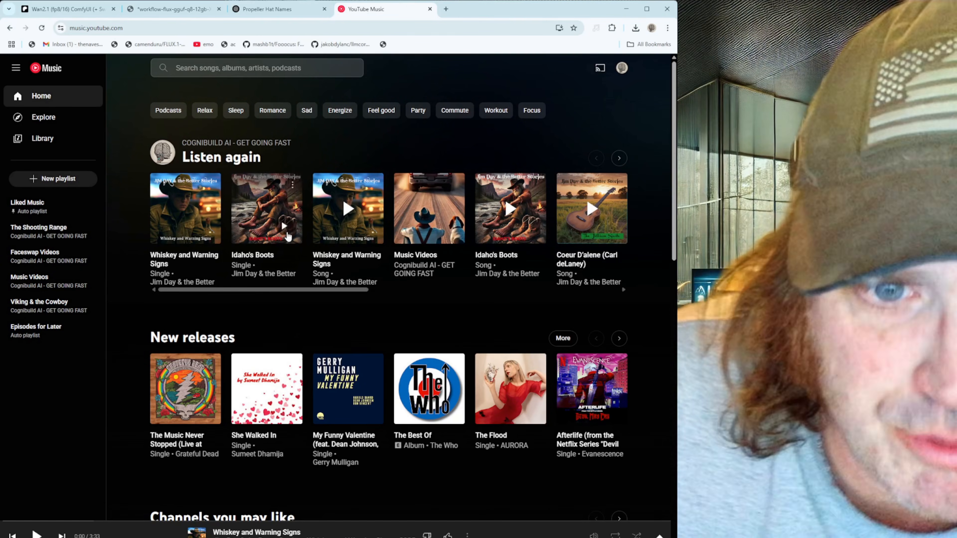
- Open The Jillian Suite album from the artist's page, play it during the generation, and pause it when finished
left_click(327, 286)
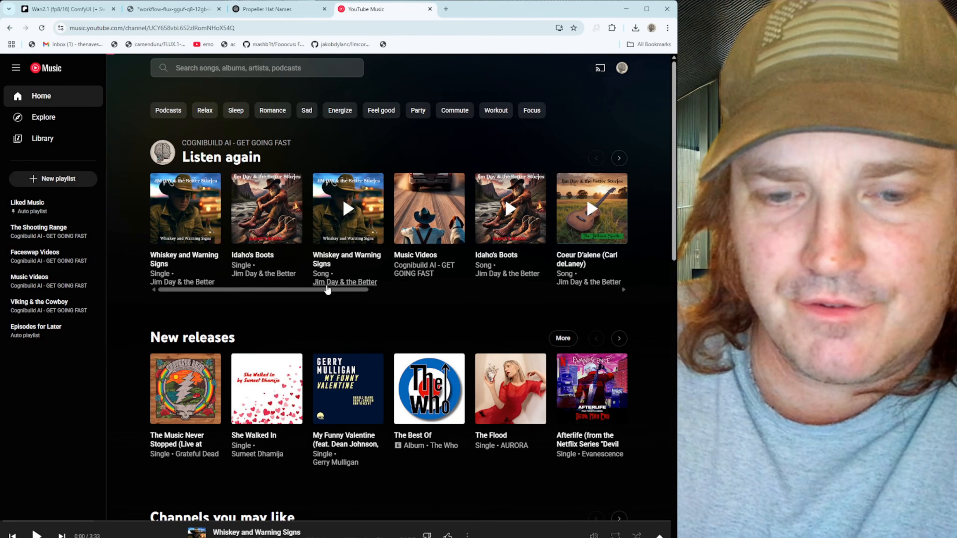
scroll(245, 392, "down", 4)
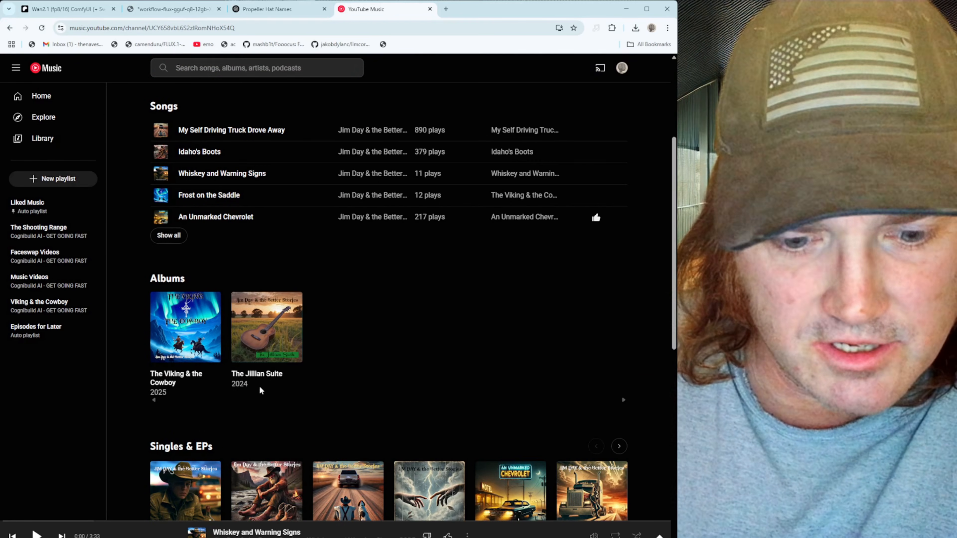
left_click(274, 374)
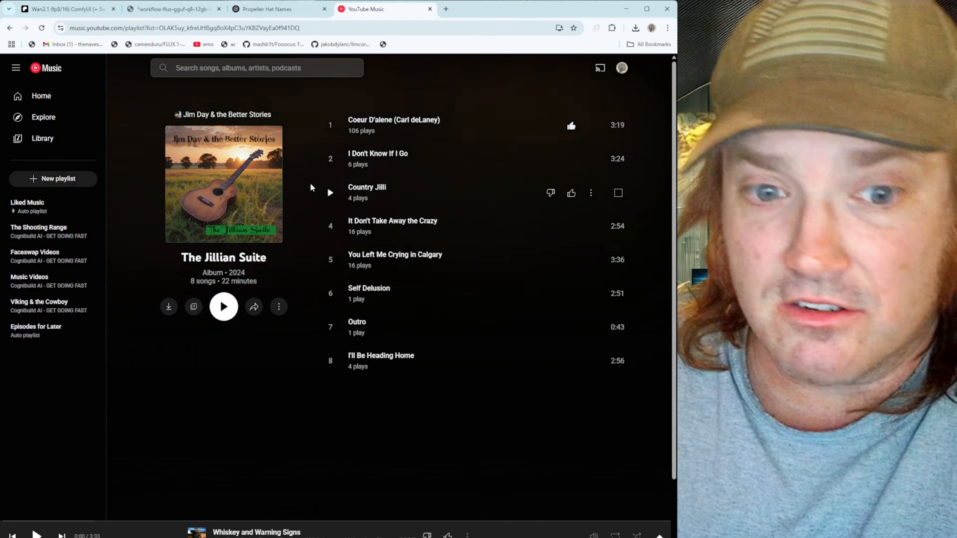
left_click(227, 314)
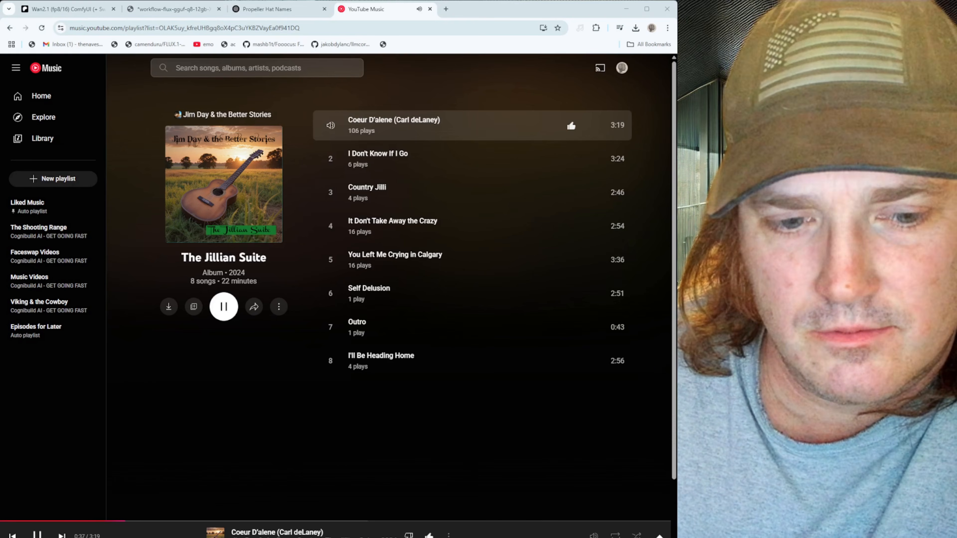
left_click(233, 309)
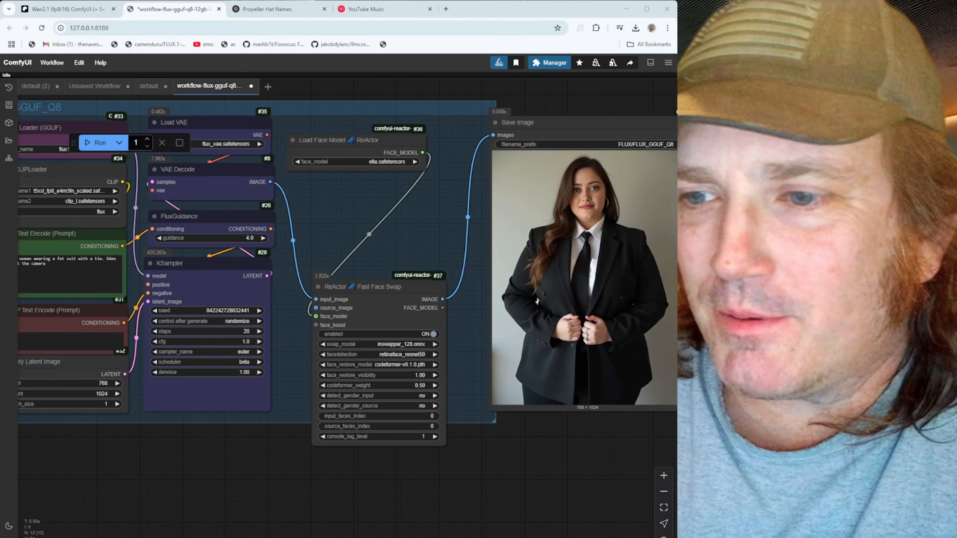
- Return to ComfyUI and examine the face-swapped image in the Save Image node up close
left_click_drag(265, 477, 135, 488)
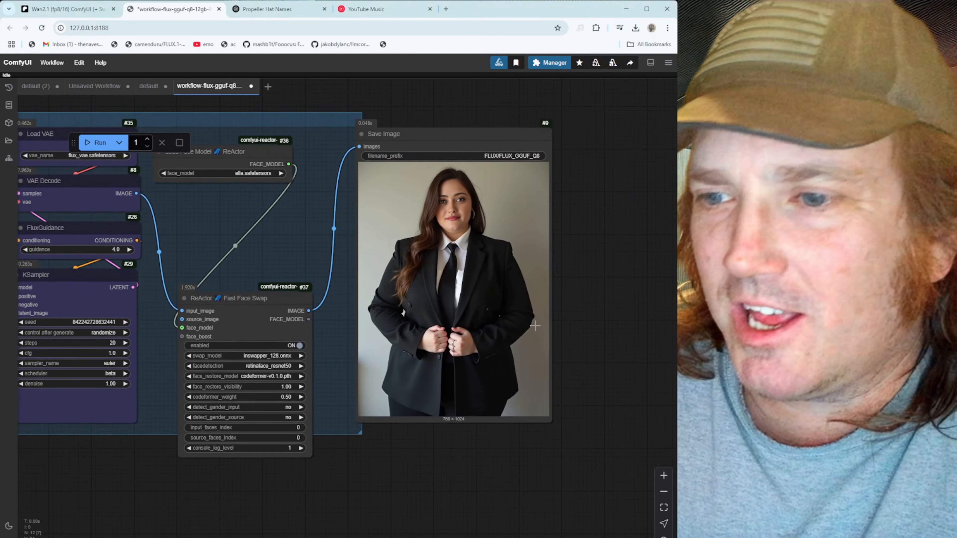
scroll(546, 343, "up", 8)
left_click_drag(584, 233, 612, 370)
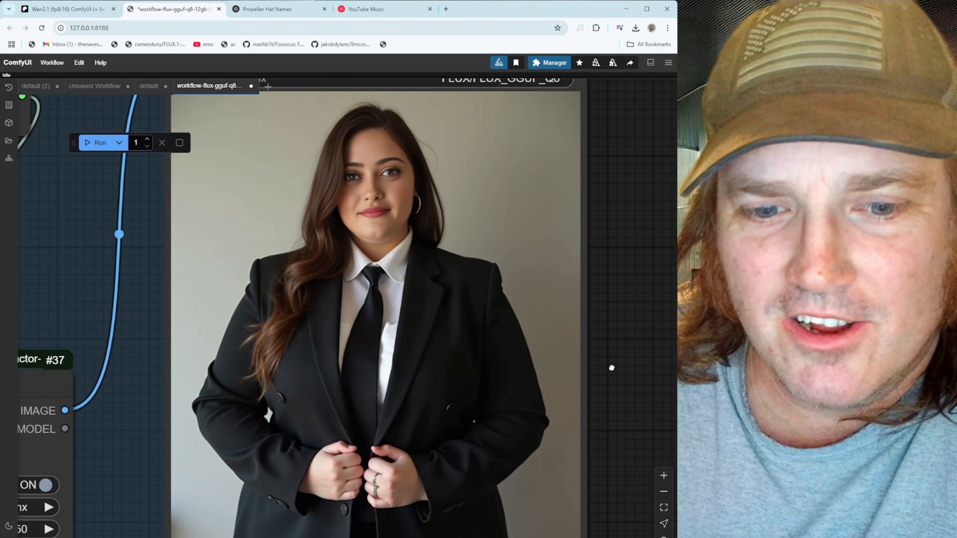
scroll(378, 245, "up", 1)
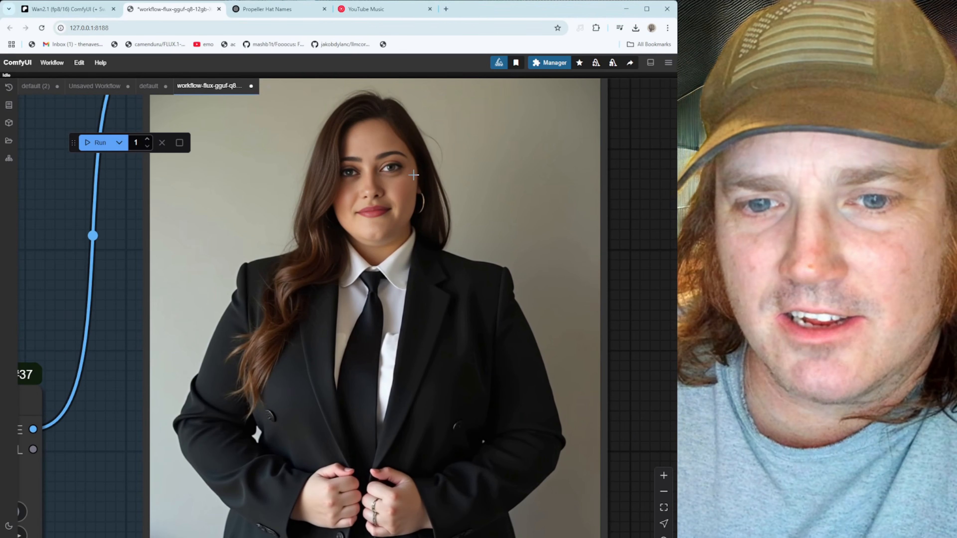
scroll(360, 184, "up", 3)
scroll(158, 290, "down", 7)
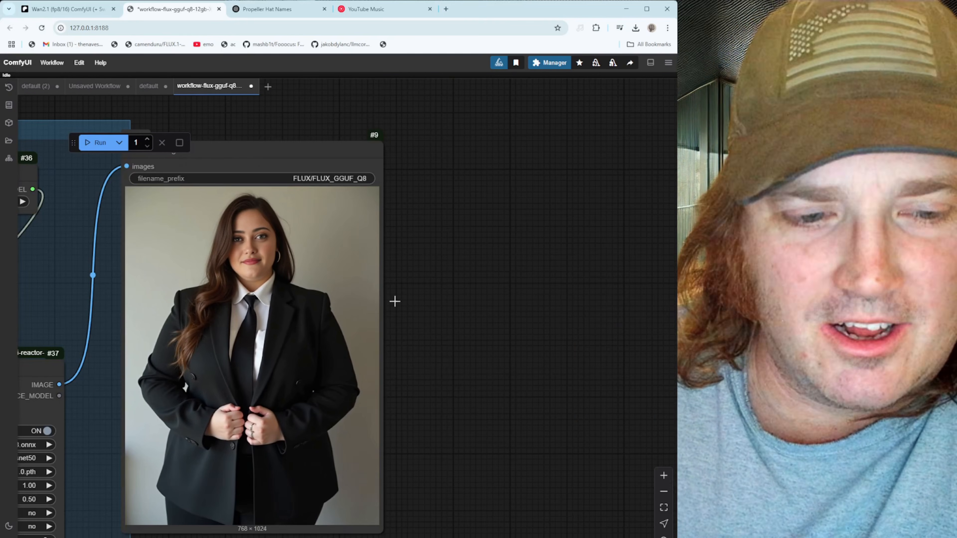
- Move the Load Face Model node closer to Fast Face Swap in the Flux workflow
left_click_drag(541, 293, 680, 222)
left_click_drag(299, 510, 549, 525)
scroll(465, 231, "up", 2)
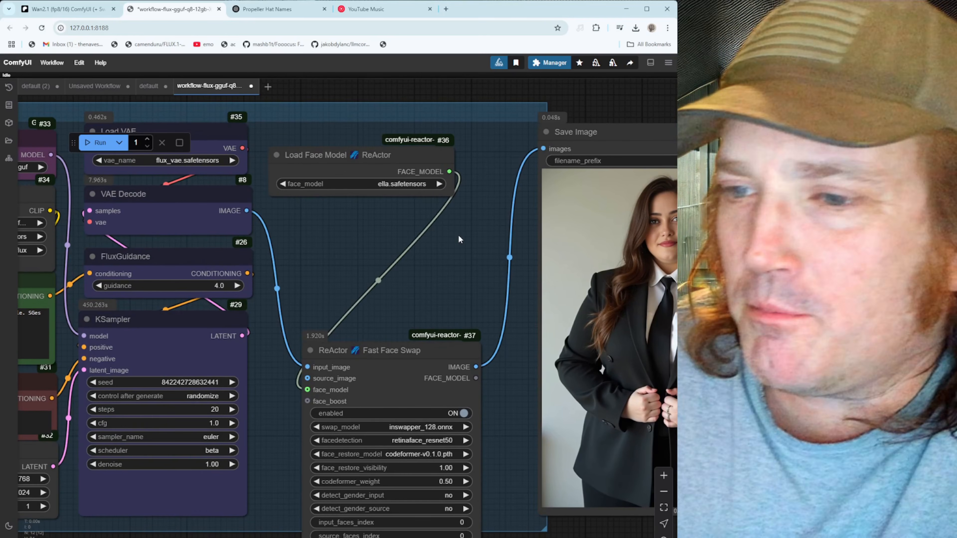
left_click_drag(376, 153, 423, 205)
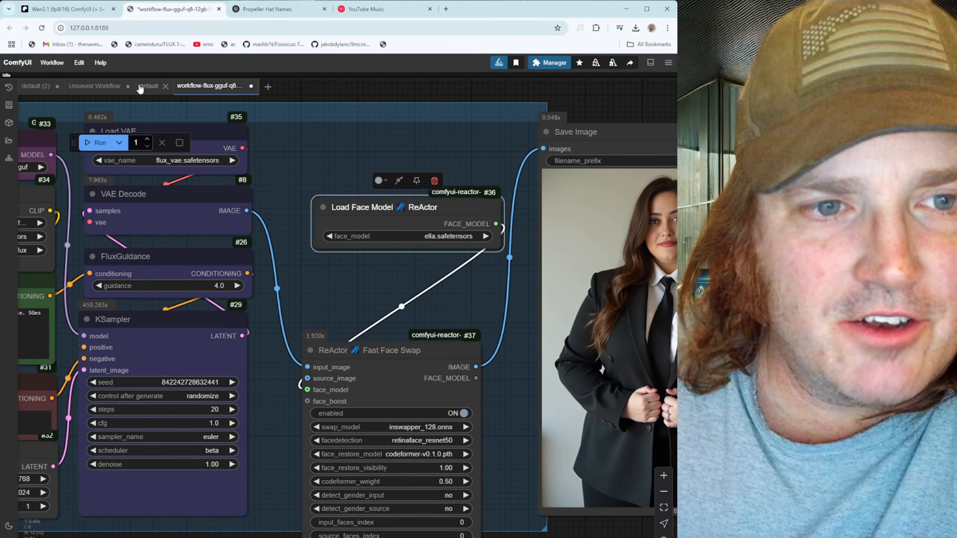
- Review the default face-swap workflow and switch to the default (2) workflow containing the Build Blended Face Model node
left_click(92, 88)
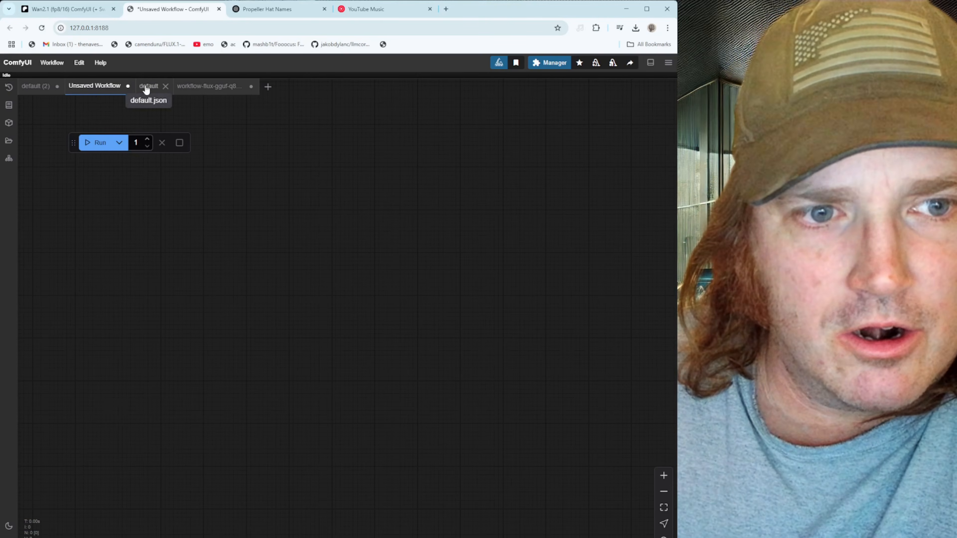
left_click(158, 90)
left_click_drag(250, 392, 351, 375)
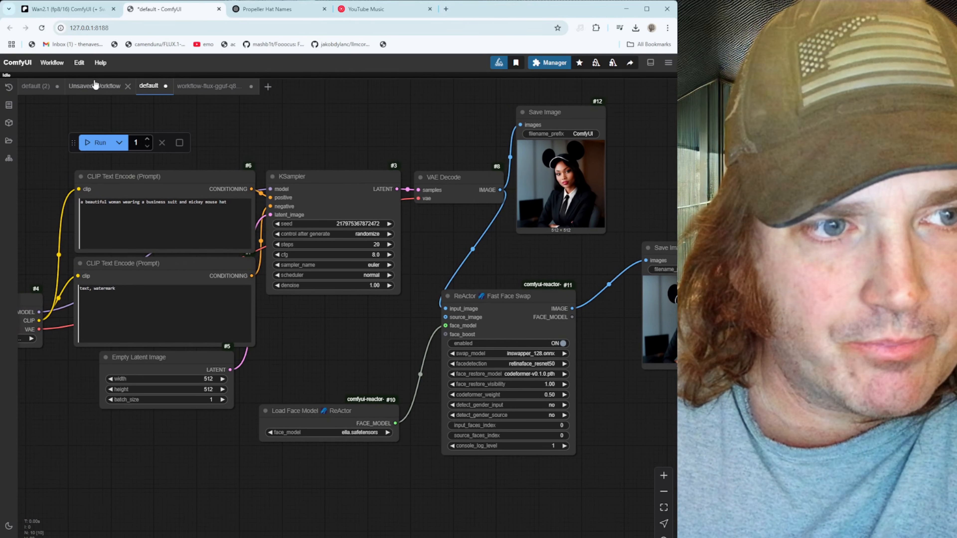
left_click(33, 86)
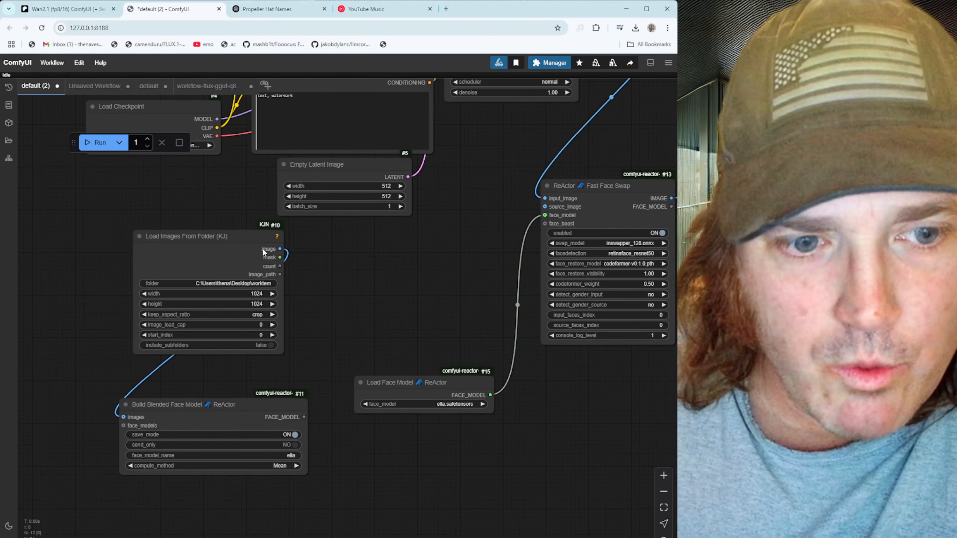
- Arrange the Load Images From Folder (KJ) and Build Blended Face Model nodes side by side below the Empty Latent Image node
left_click_drag(207, 236, 159, 229)
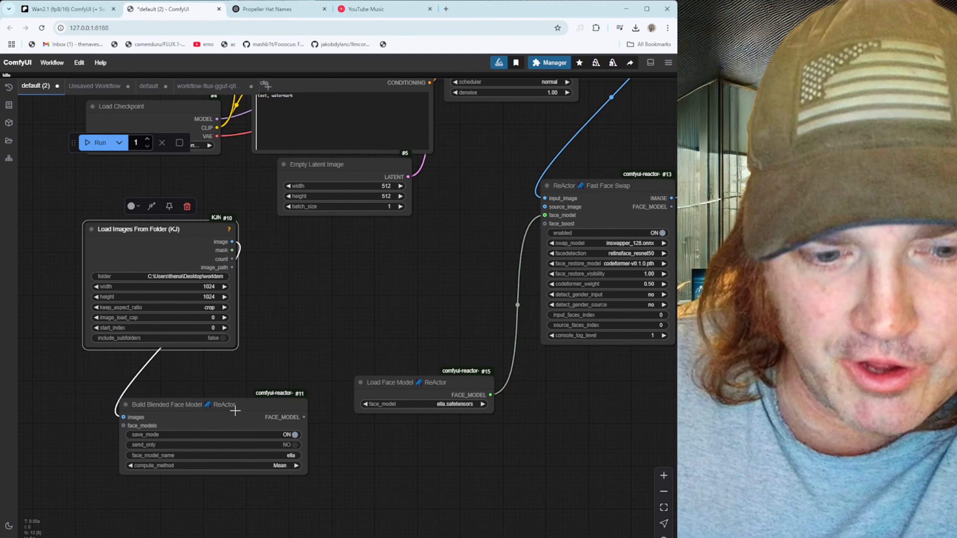
left_click_drag(235, 408, 395, 259)
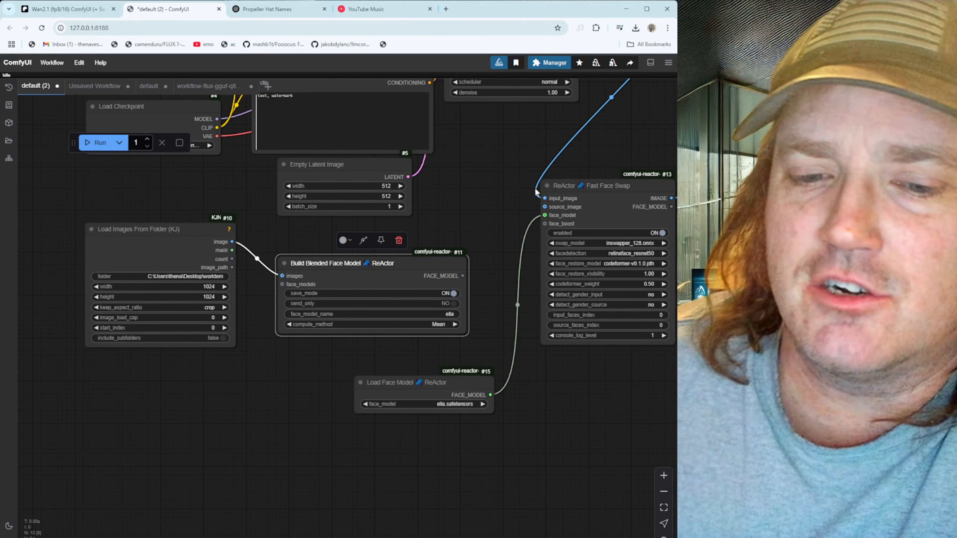
- Create a new blank workflow and add a Load Images From Folder (KJ) node to it
left_click(54, 64)
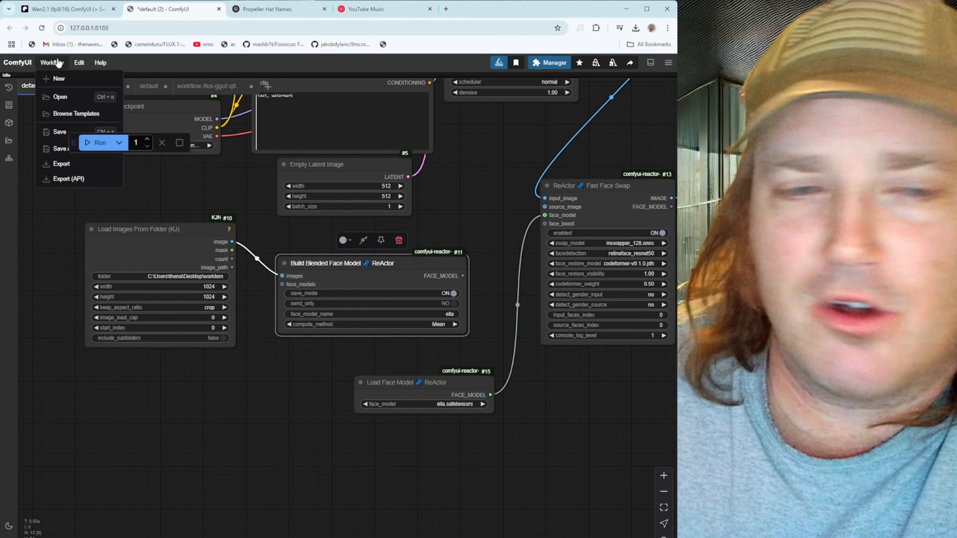
left_click(67, 76)
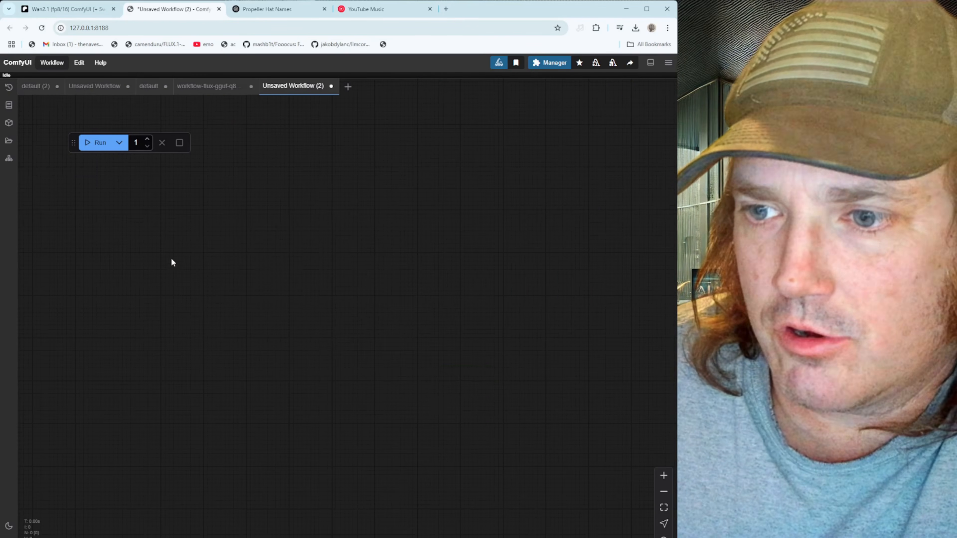
right_click(172, 260)
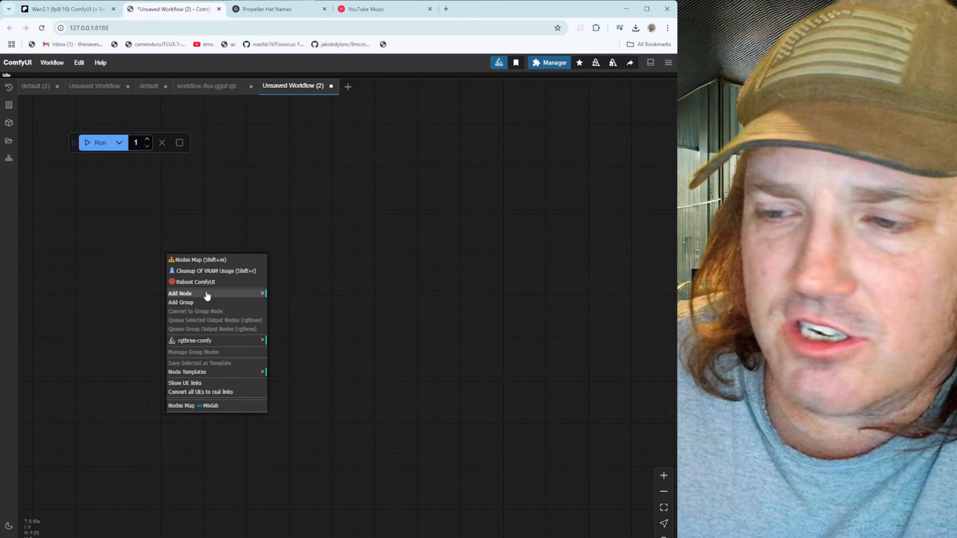
left_click(206, 295)
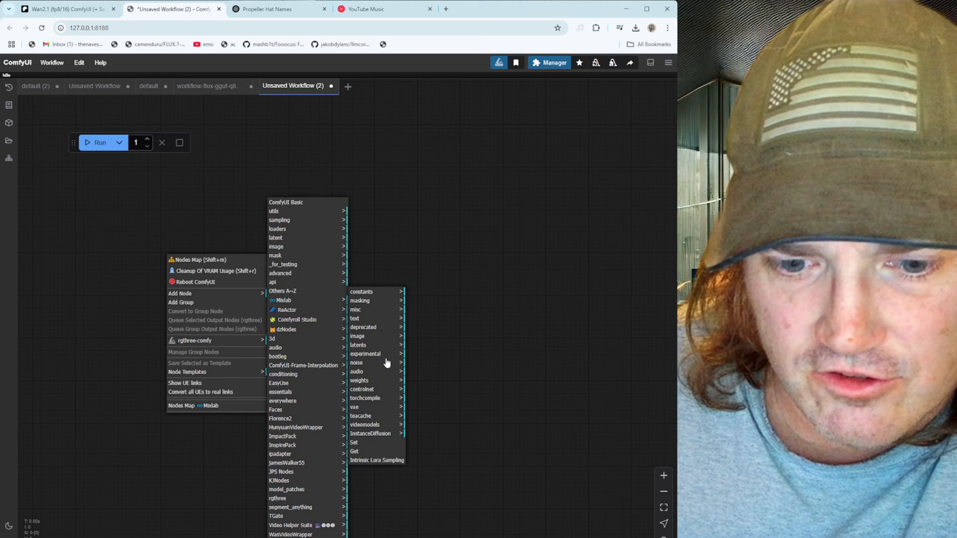
left_click(371, 337)
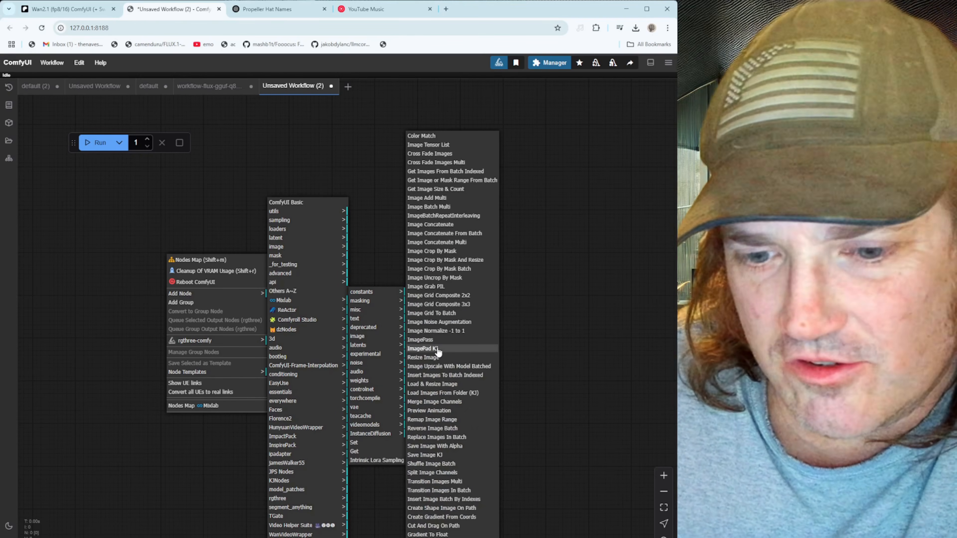
left_click(448, 394)
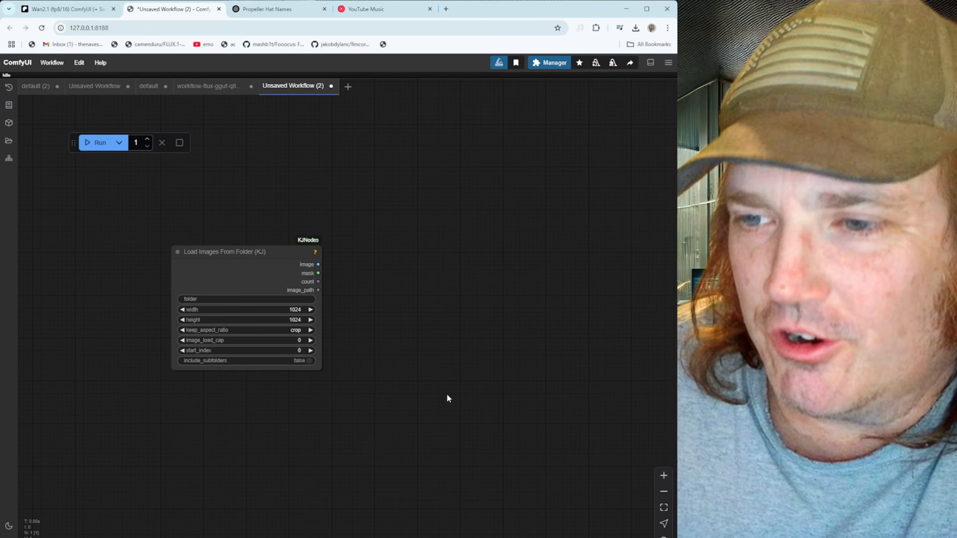
- Add a ReActor Save Face Model node beside the loader and connect the loader's image output to its image input
right_click(381, 250)
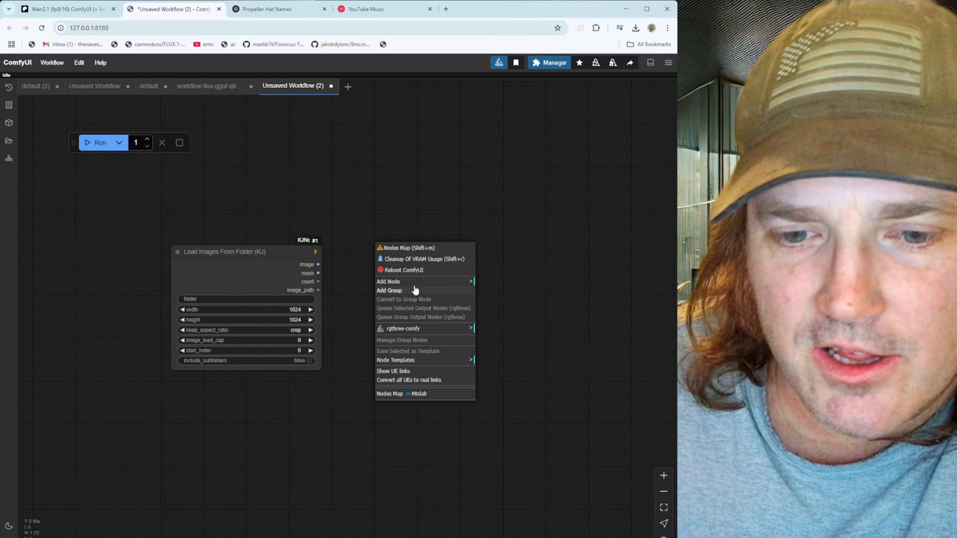
left_click(416, 281)
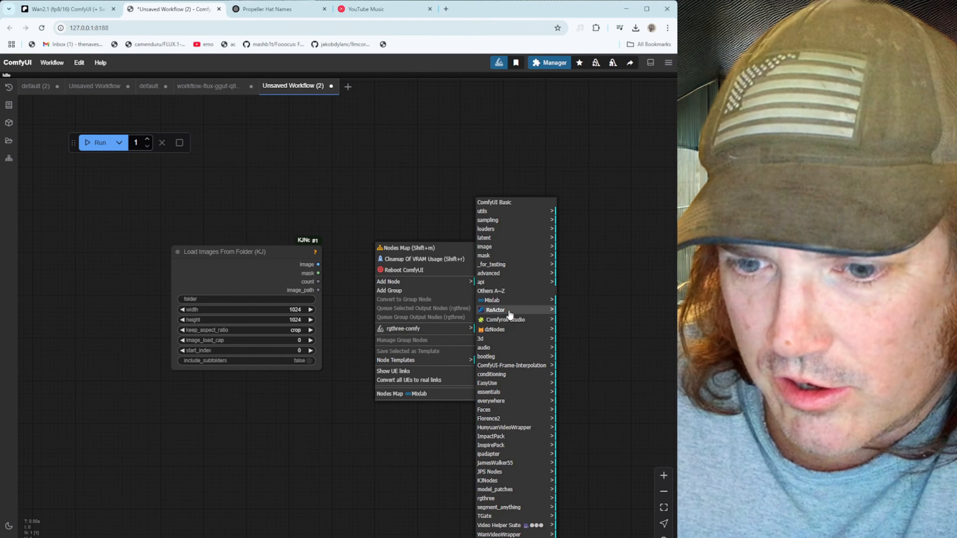
left_click(509, 314)
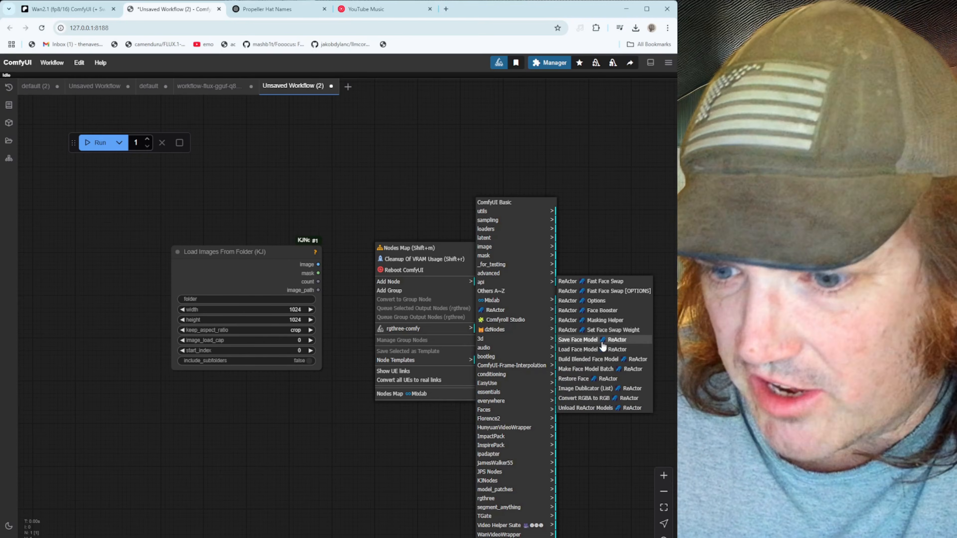
left_click(601, 340)
left_click_drag(445, 235, 441, 272)
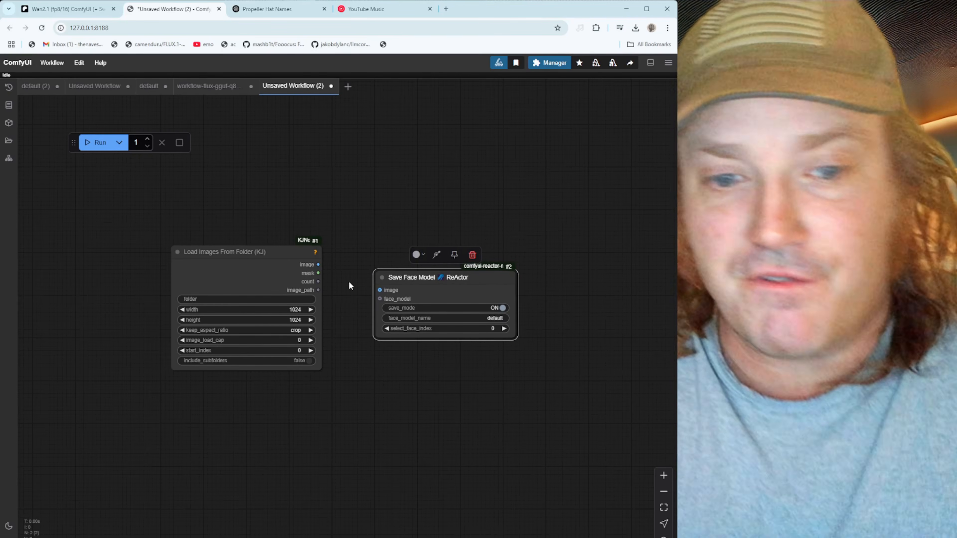
mouse_move(381, 294)
left_mouse_down()
mouse_move(410, 304)
mouse_move(384, 287)
left_mouse_up()
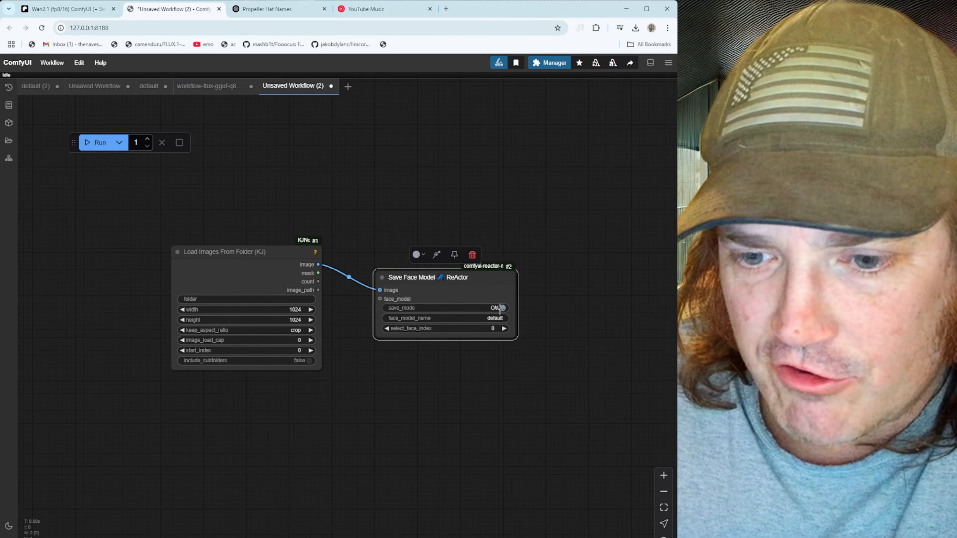
- Try to set face_model_name in the Save Face Model node to myfacemodel
left_click(481, 317)
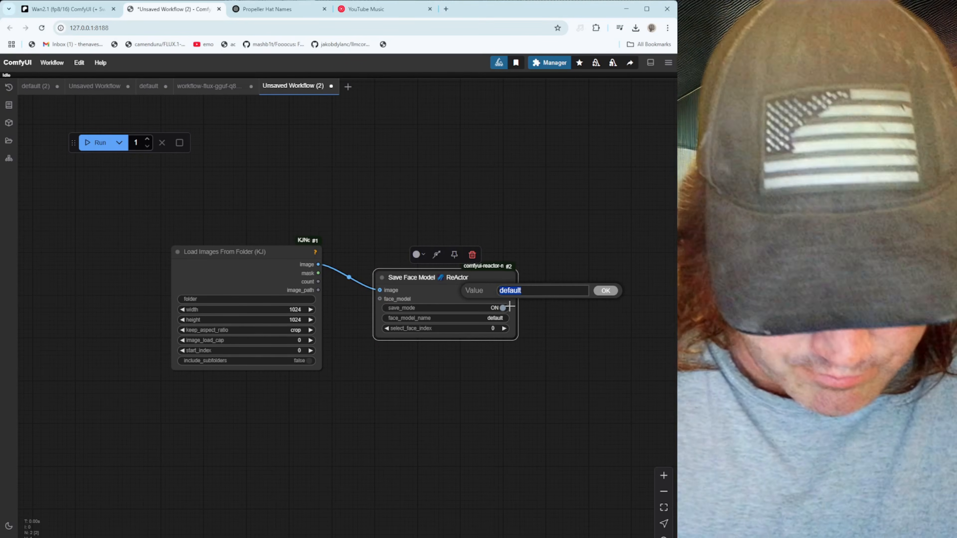
type(",y")
key("BackSpace")
key("BackSpace")
type("my")
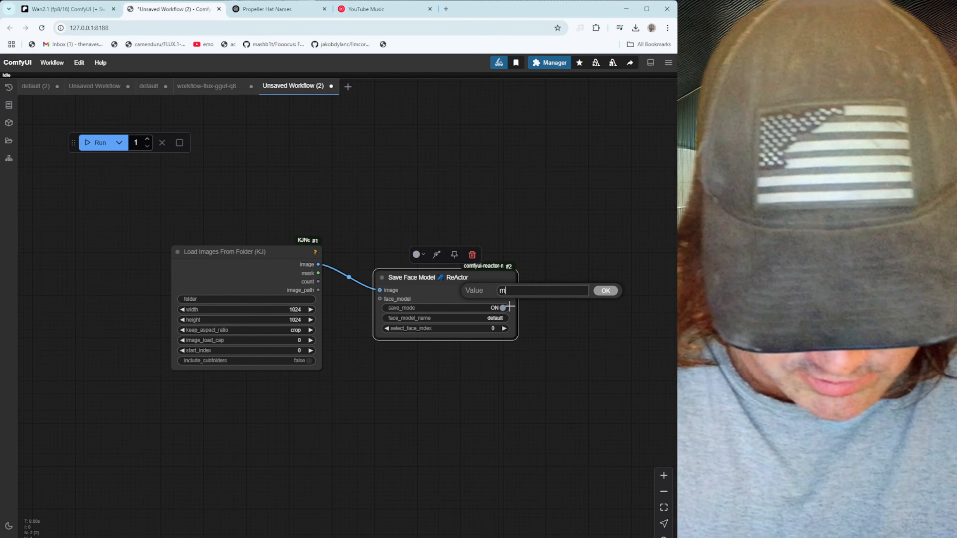
type("facemodel")
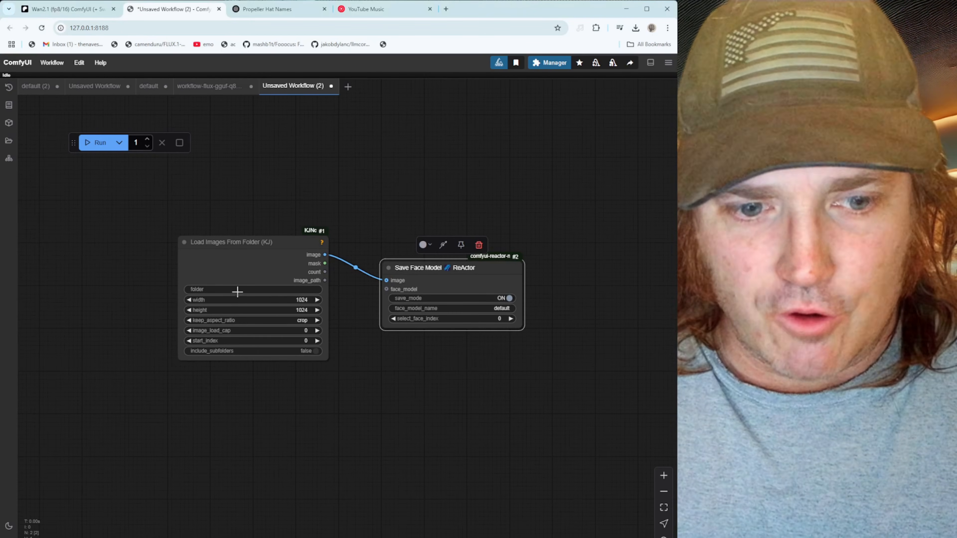
- Set the folder of the Load Images From Folder (KJ) node to D:\image\ComfyUI\ComfyUI\model
double_click(329, 275)
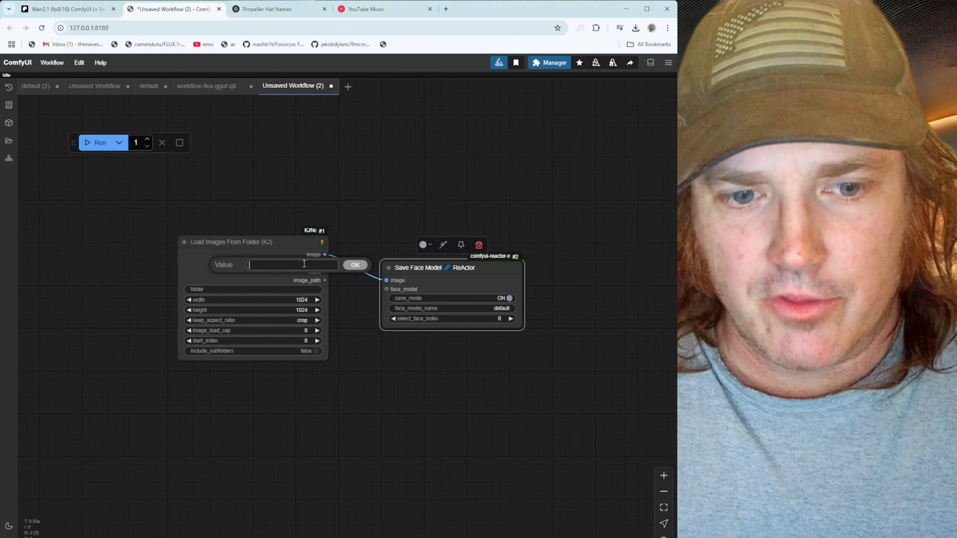
type("D:\\image\\ComfyUI\\ComfyUI\\model")
left_click(355, 265)
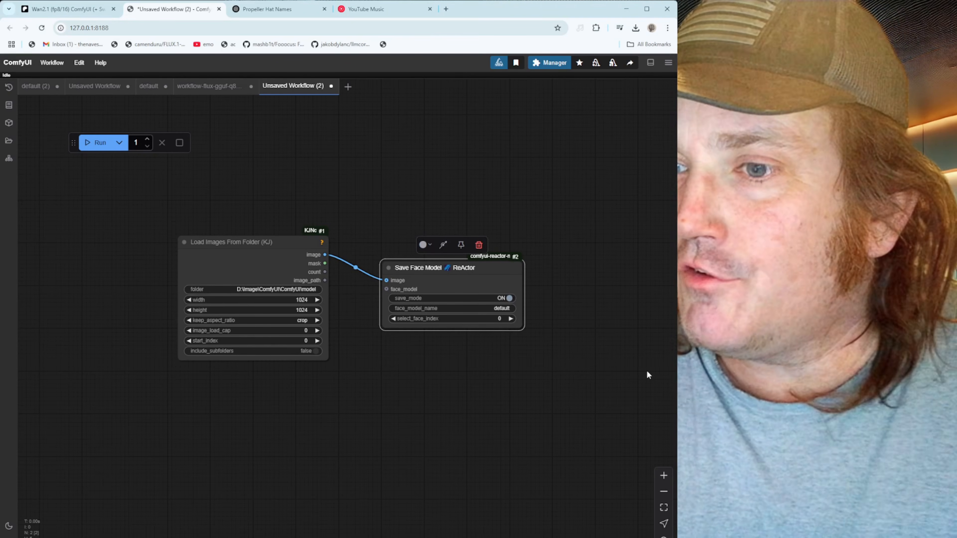
left_click_drag(576, 388, 433, 387)
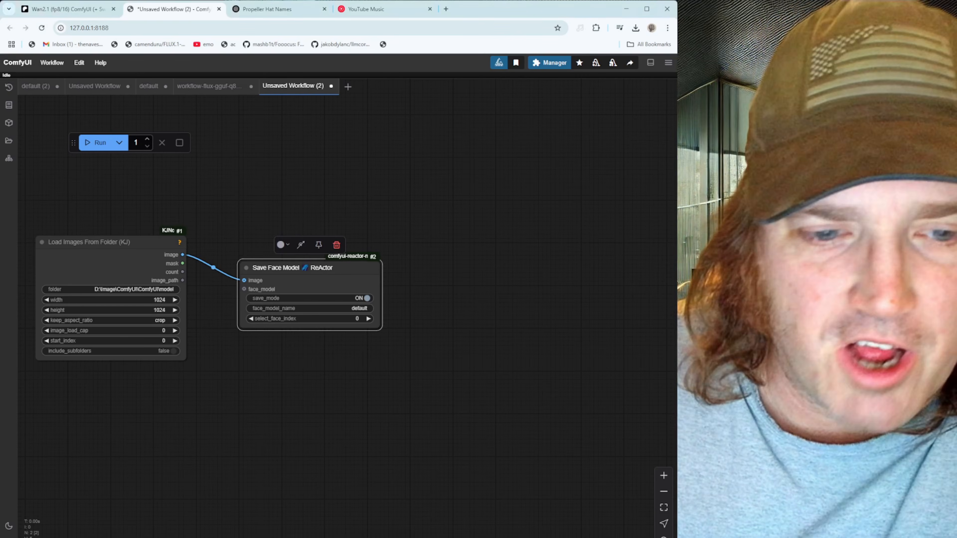
left_click(225, 436)
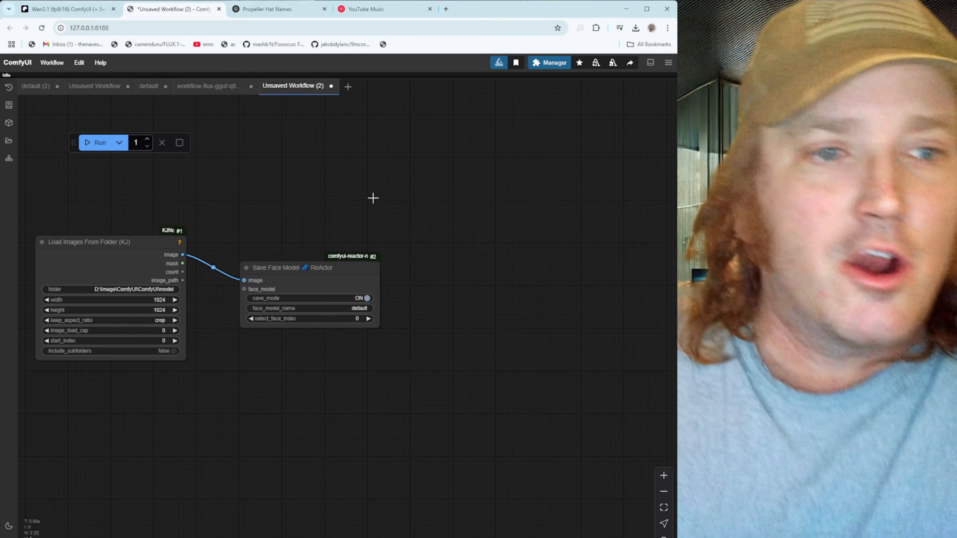
- Export the new workflow as a JSON file, using myfacemodel as the file name
left_click(53, 64)
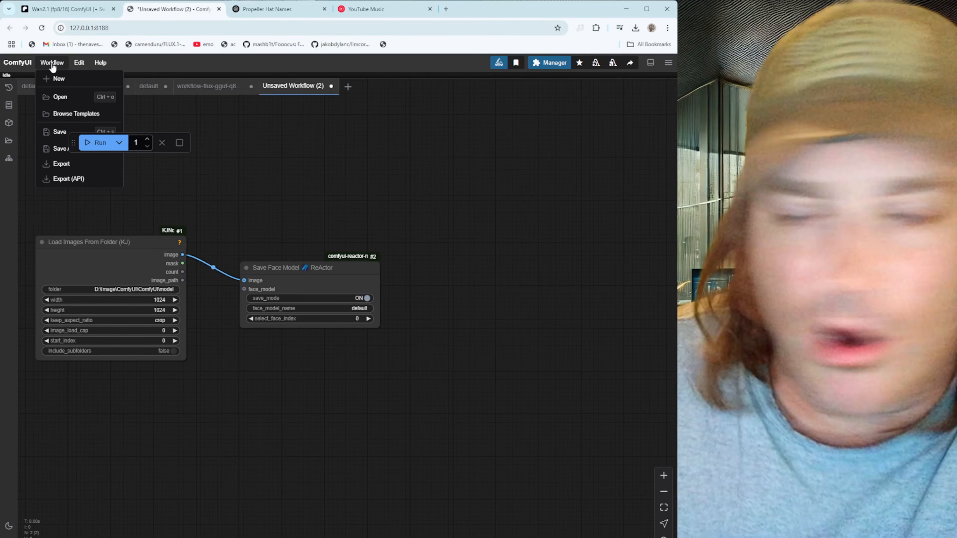
left_click(66, 161)
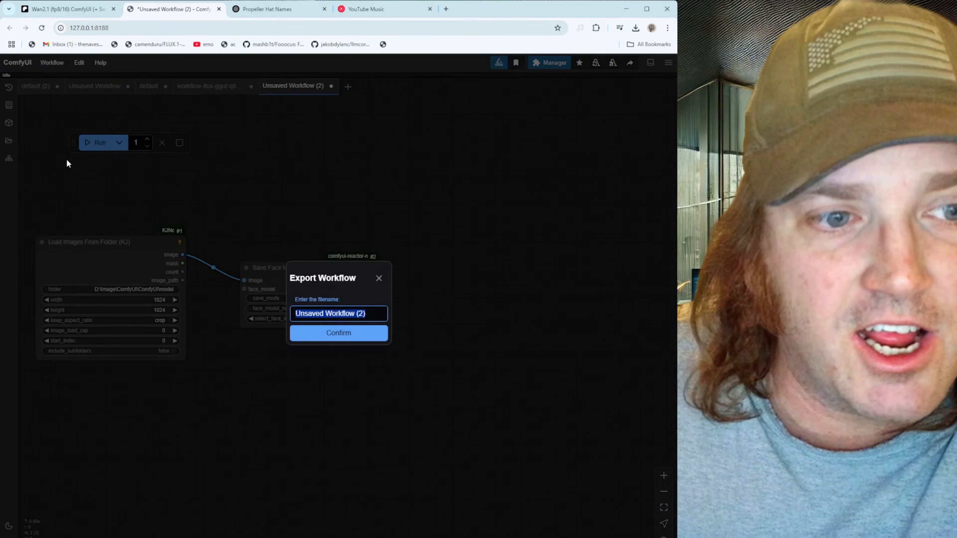
left_click(353, 341)
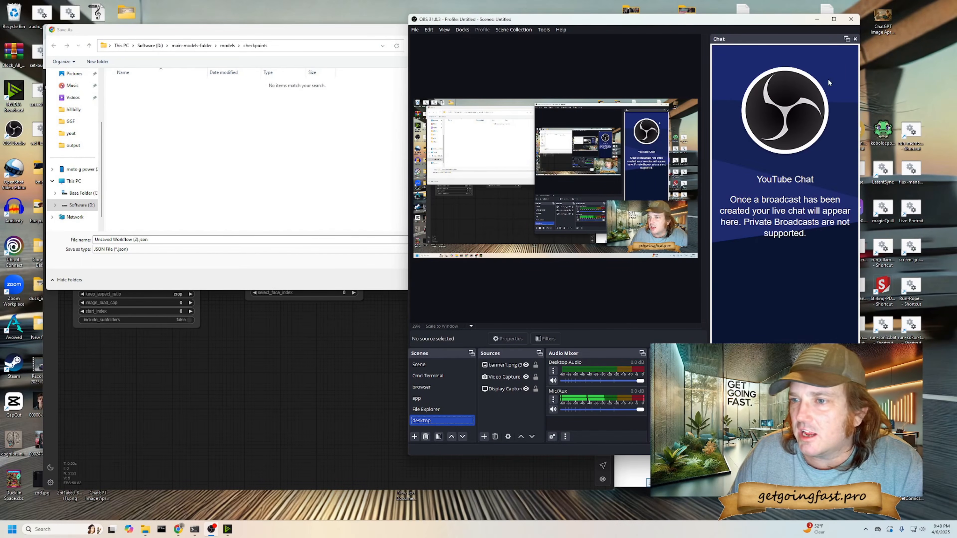
left_click(819, 19)
left_click_drag(308, 29, 433, 67)
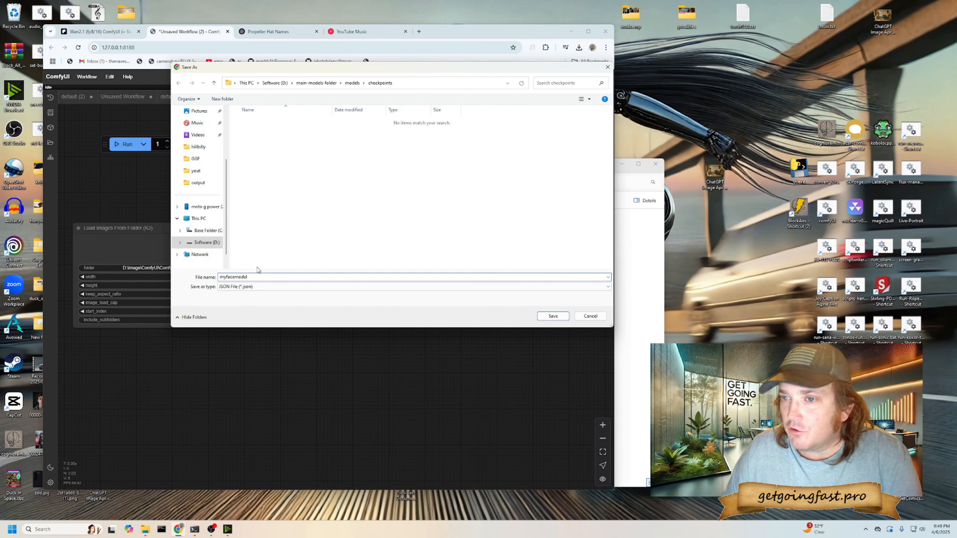
left_click(212, 529)
left_click(433, 389)
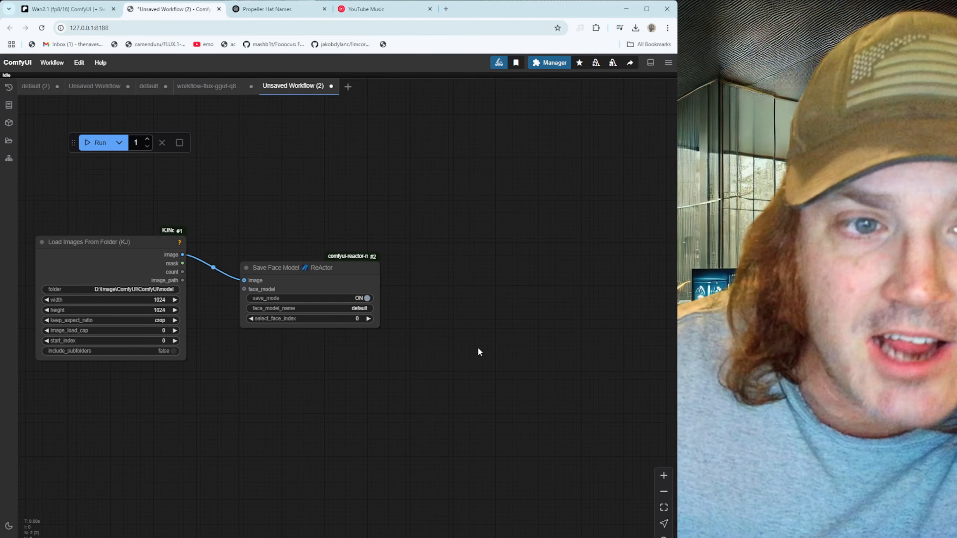
- Return to the default (2) workflow and move Load Images From Folder (KJ) slightly away from the Build Blended Face Model node
left_click(26, 87)
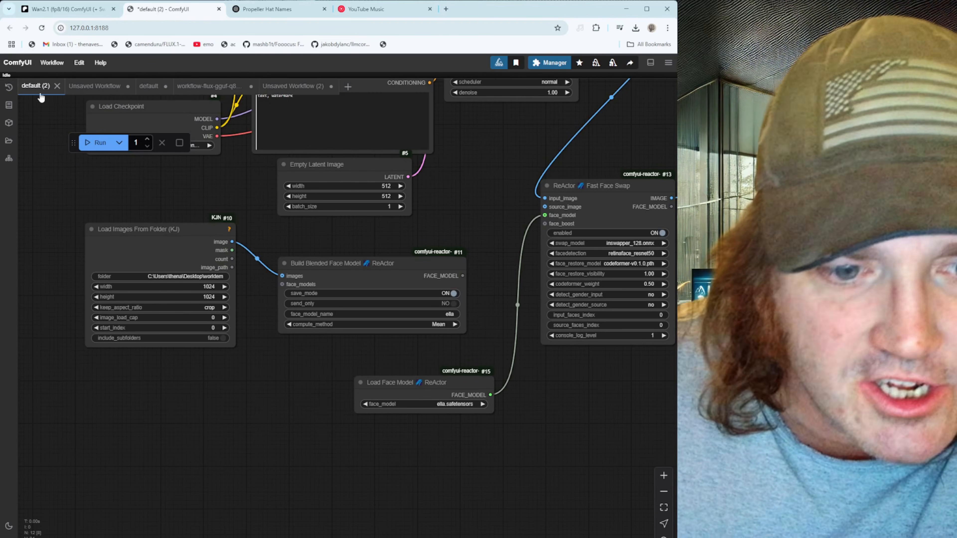
left_click_drag(250, 422, 229, 439)
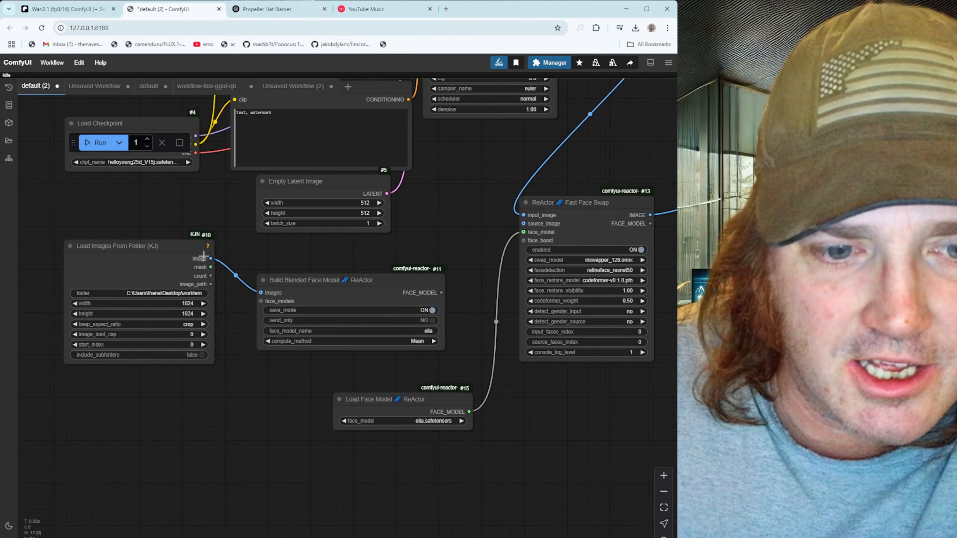
left_click_drag(152, 247, 142, 259)
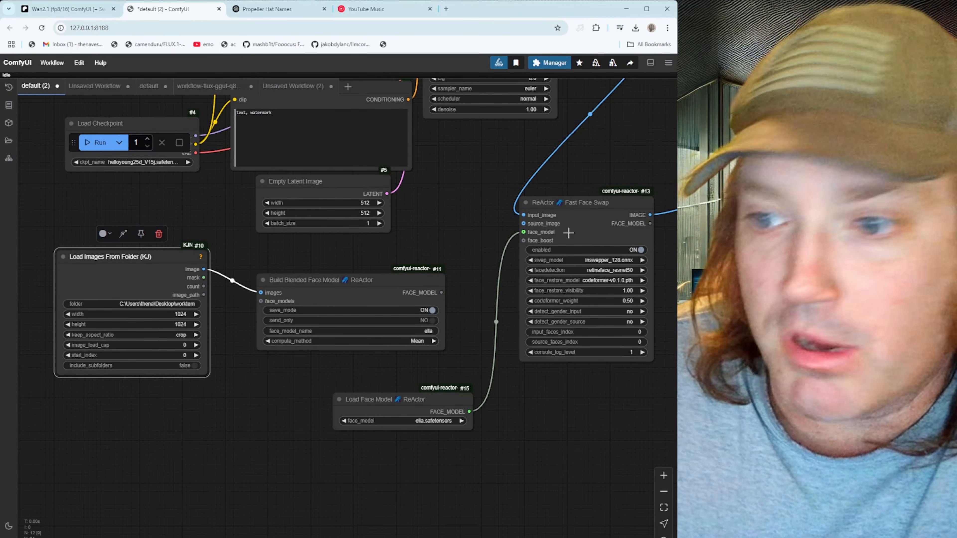
- Check Unsaved Workflow (2), return to default (2), and place Load Face Model directly beneath Build Blended Face Model beside the image loader
left_click(293, 87)
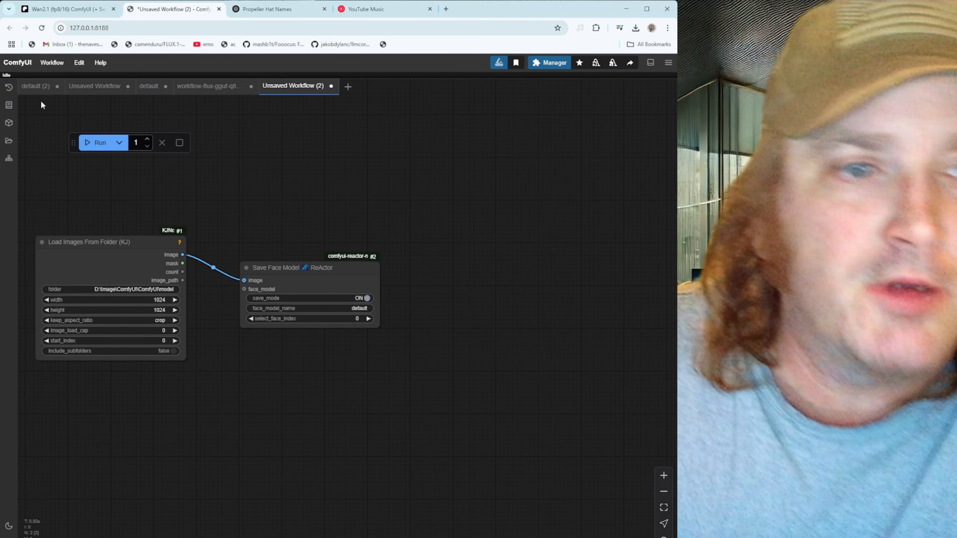
left_click(36, 87)
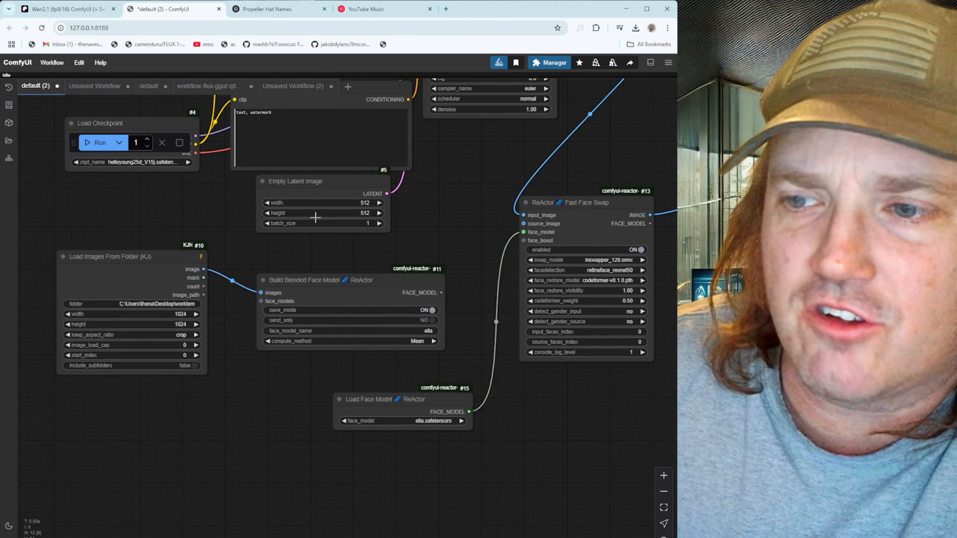
left_click_drag(331, 277, 316, 249)
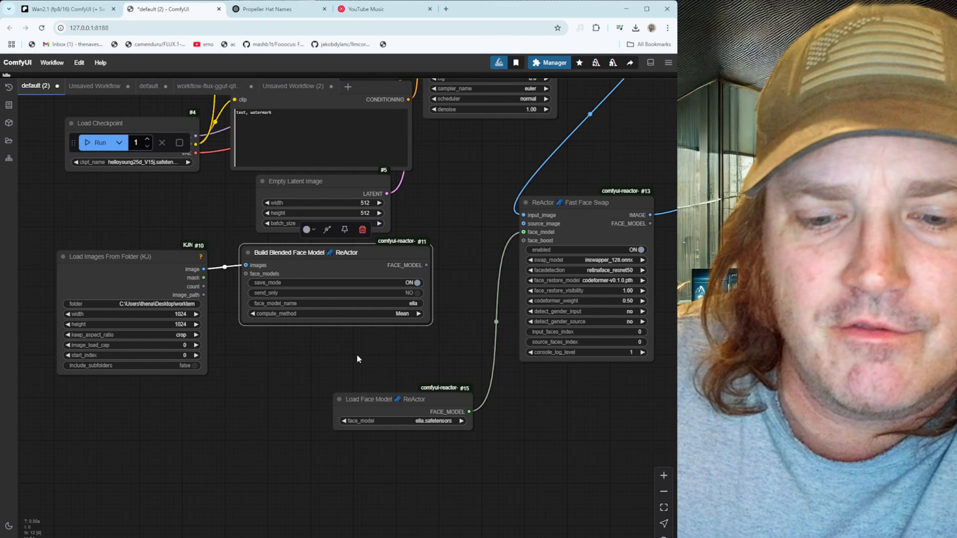
left_click_drag(382, 403, 316, 353)
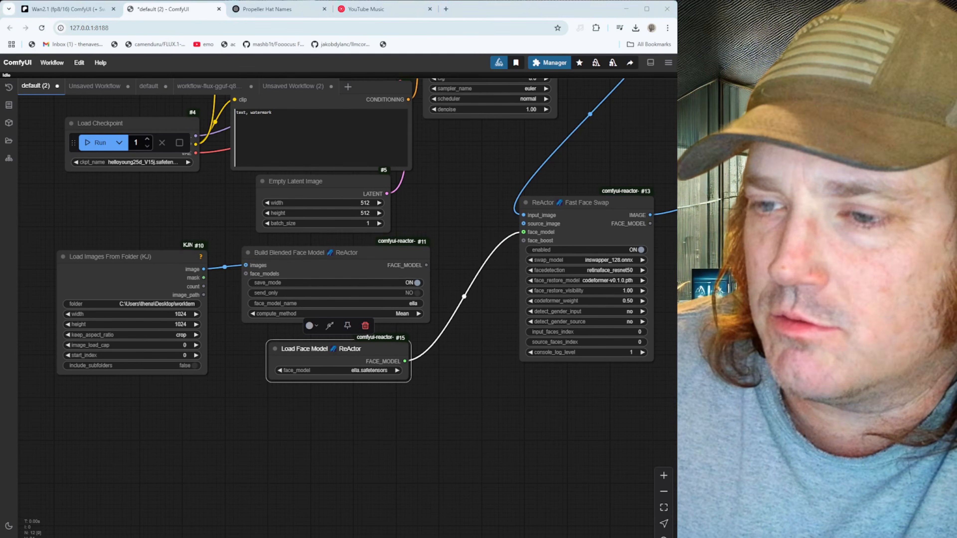